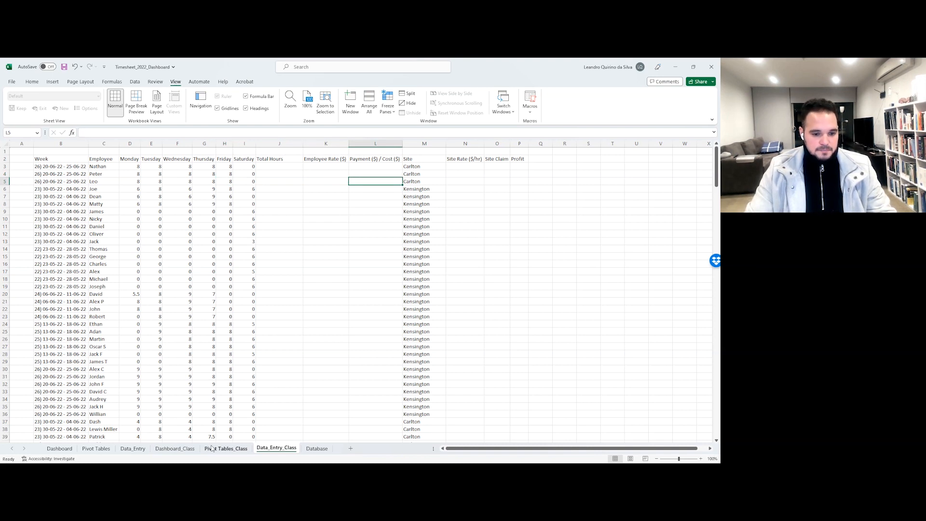
Step: On the Pivot Tables sheet, filter the pivot tables to the week 18) 25-04-22 - 30-04-22
{"action": "left_click", "coordinate": [99, 449]}
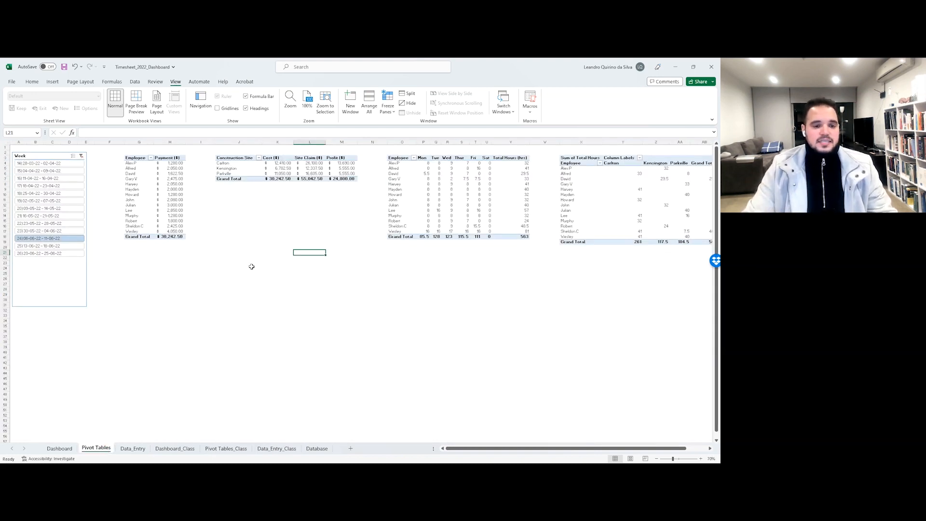
{"action": "left_click", "coordinate": [76, 186]}
{"action": "left_click", "coordinate": [73, 193]}
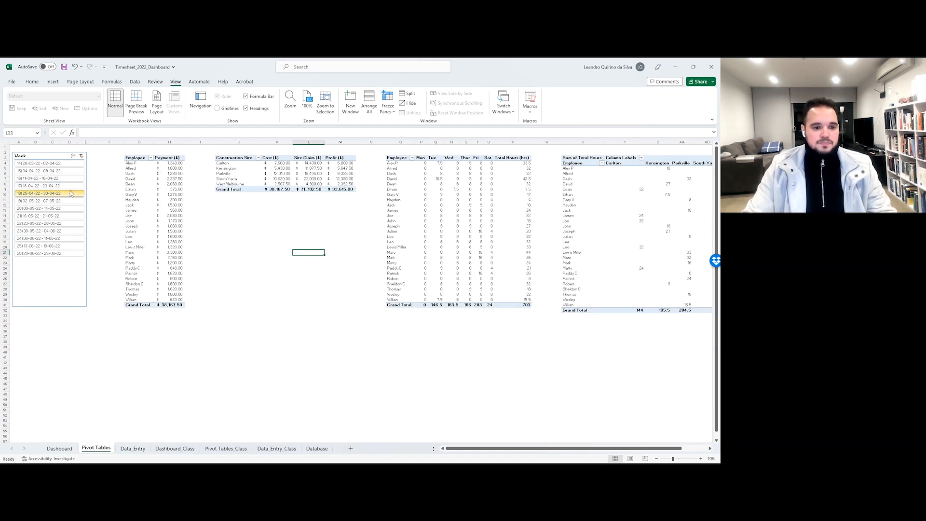
Step: Examine the payment, construction site, daily hours and hours-by-site pivot tables across the sheet
{"action": "left_click", "coordinate": [180, 188]}
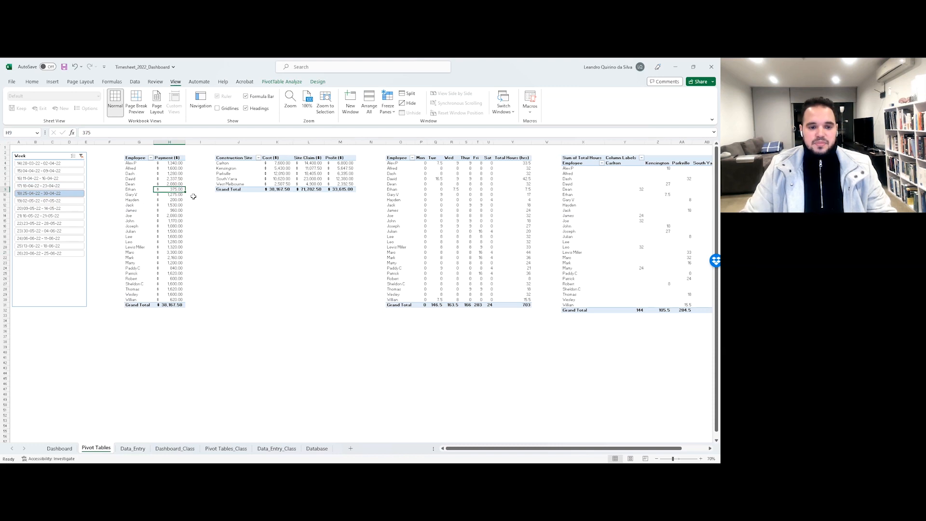
{"action": "key", "text": "Right"}
{"action": "key", "text": "Right"}
{"action": "key", "text": "Right"}
{"action": "key", "text": "Right"}
{"action": "key", "text": "Right"}
{"action": "key", "text": "Right"}
{"action": "key", "text": "Right"}
{"action": "key", "text": "Right"}
{"action": "key", "text": "Right"}
{"action": "key", "text": "Right"}
{"action": "key", "text": "Right"}
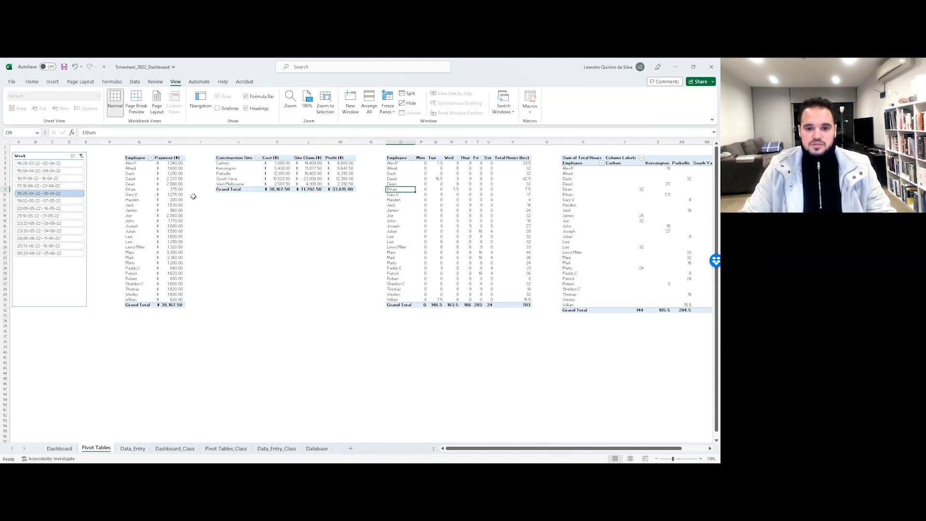
{"action": "key", "text": "Right"}
{"action": "key", "text": "Right"}
{"action": "key", "text": "Right"}
{"action": "key", "text": "Right"}
{"action": "key", "text": "Right"}
{"action": "key", "text": "Right"}
{"action": "key", "text": "Right"}
{"action": "key", "text": "Right"}
{"action": "key", "text": "Right"}
{"action": "key", "text": "Right"}
{"action": "key", "text": "Right"}
{"action": "key", "text": "Right"}
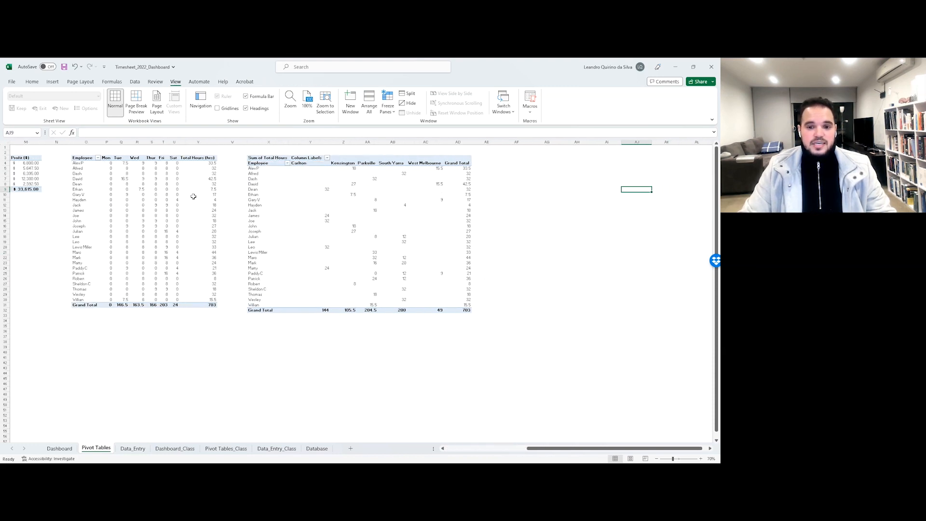
{"action": "key", "text": "Home"}
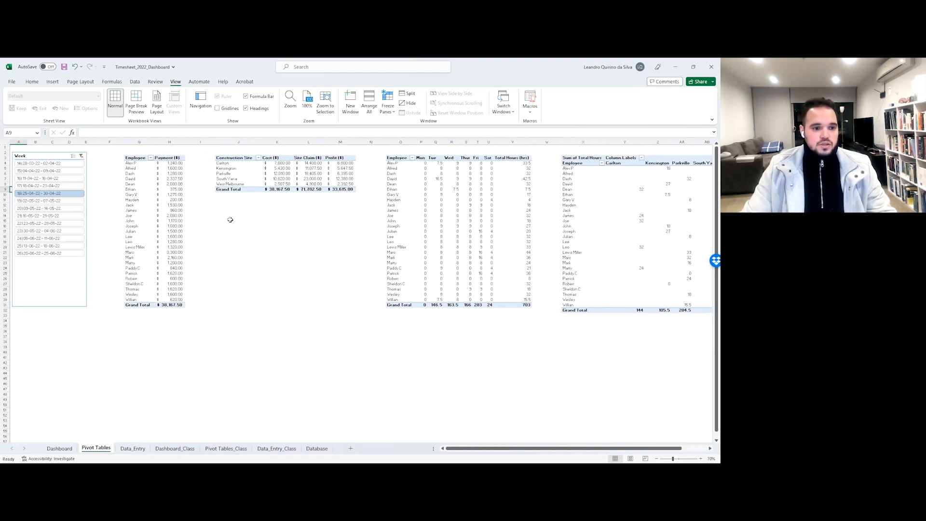
Step: Step the Week slicer through several weeks, ending with the pivot tables filtered to 25) 13-06-22 - 18-06-22
{"action": "left_click", "coordinate": [32, 208]}
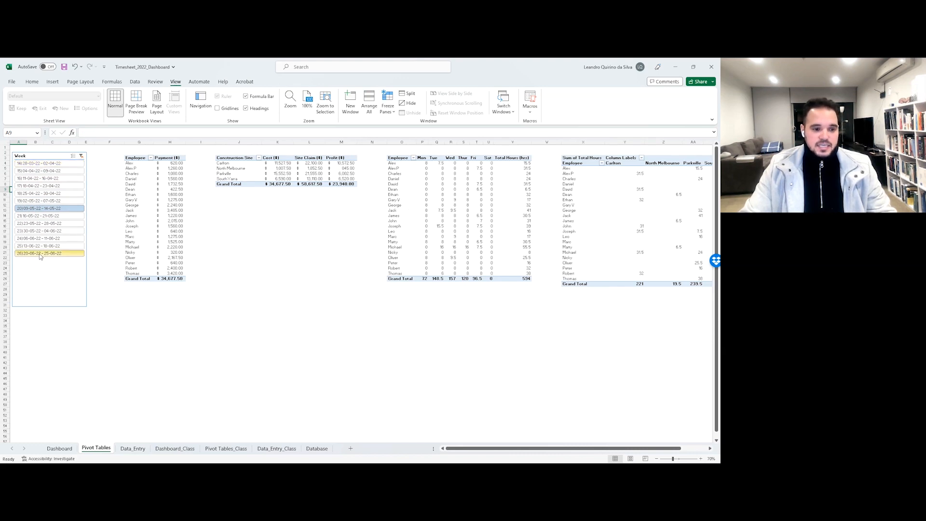
{"action": "left_click", "coordinate": [66, 172]}
{"action": "left_click", "coordinate": [66, 182]}
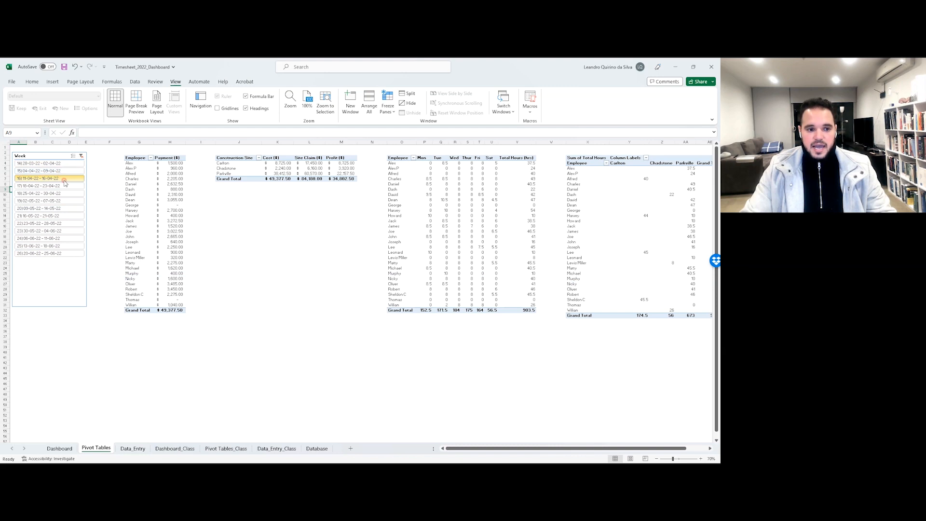
{"action": "left_click", "coordinate": [62, 194]}
{"action": "left_click", "coordinate": [60, 209]}
{"action": "left_click", "coordinate": [59, 216]}
{"action": "left_click", "coordinate": [59, 224]}
{"action": "left_click", "coordinate": [58, 230]}
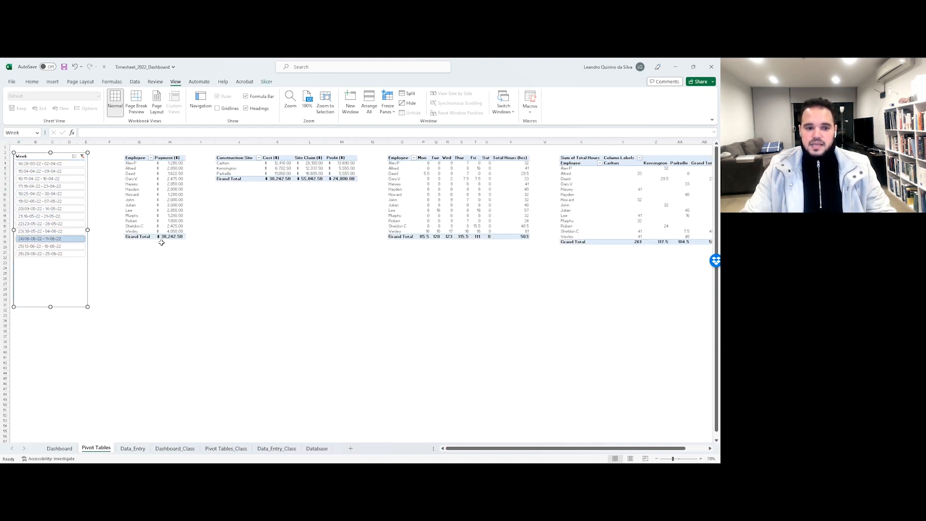
{"action": "left_click", "coordinate": [57, 247]}
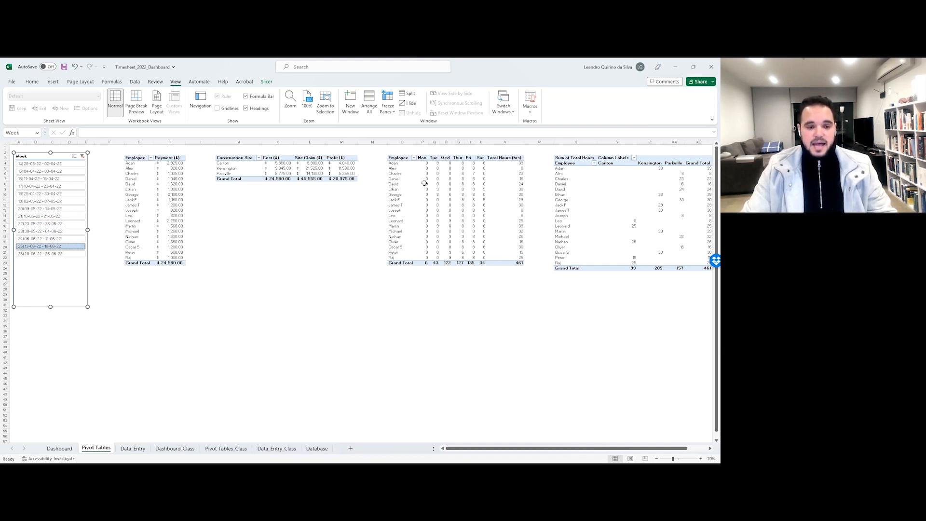
{"action": "left_click", "coordinate": [355, 243]}
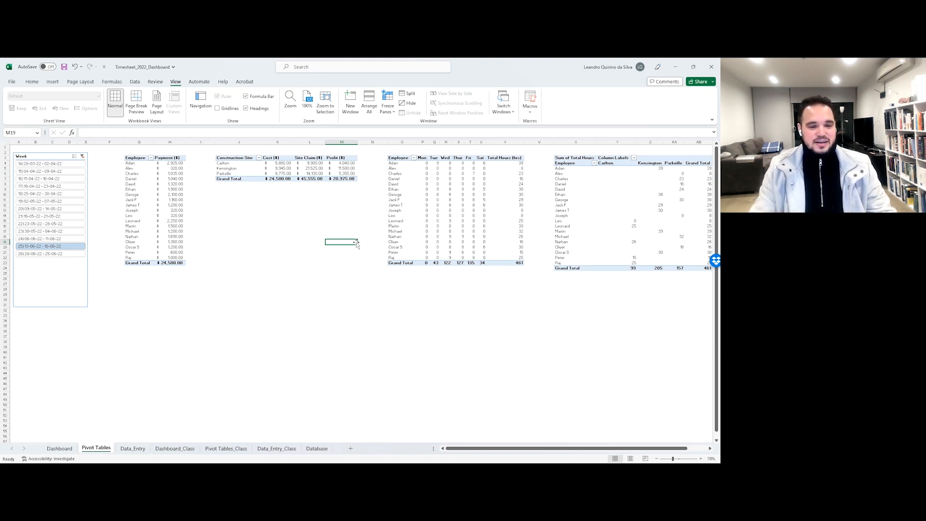
Step: Compare the Data_Entry_Class and Pivot Tables sheets, then examine columns B to P of the completed Data_Entry table
{"action": "left_click", "coordinate": [238, 449]}
{"action": "left_click", "coordinate": [272, 449]}
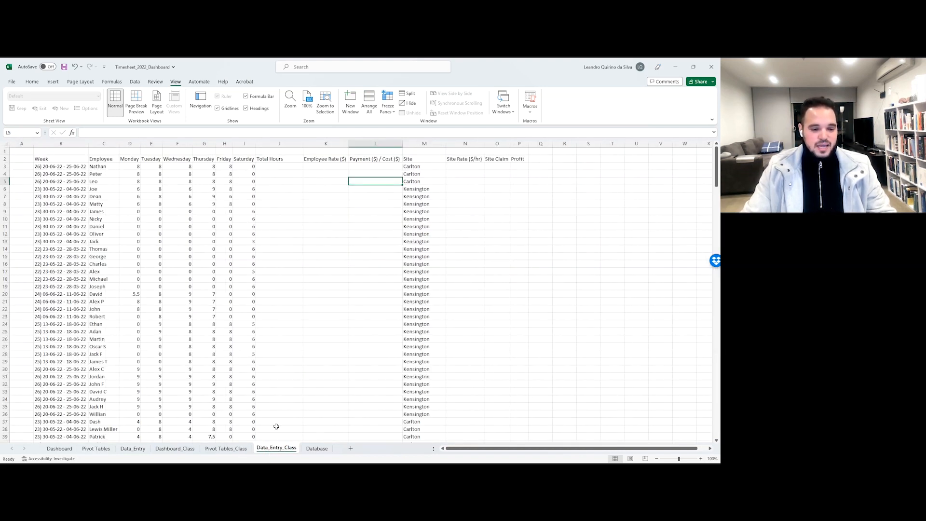
{"action": "left_click", "coordinate": [104, 450]}
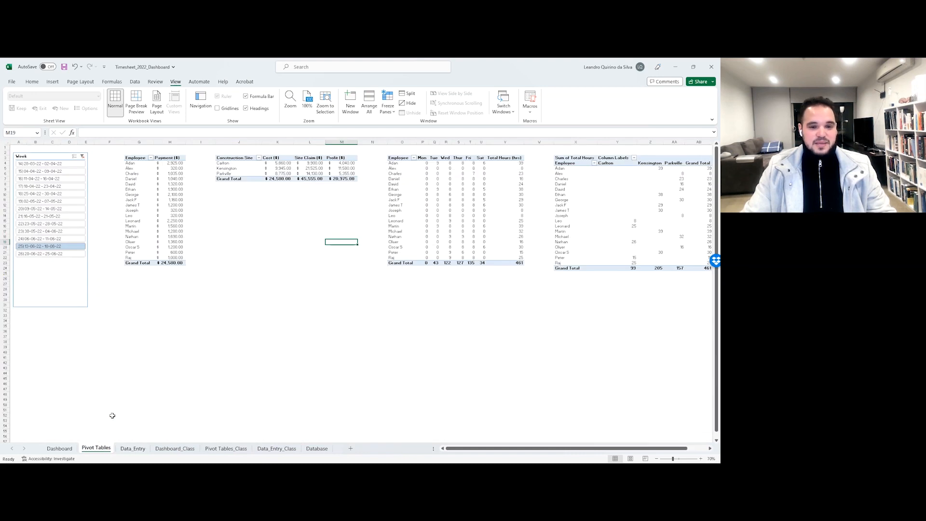
{"action": "left_click", "coordinate": [143, 449]}
{"action": "left_click_drag", "start_coordinate": [62, 142], "coordinate": [141, 142]}
{"action": "left_click_drag", "start_coordinate": [228, 179], "coordinate": [518, 179]}
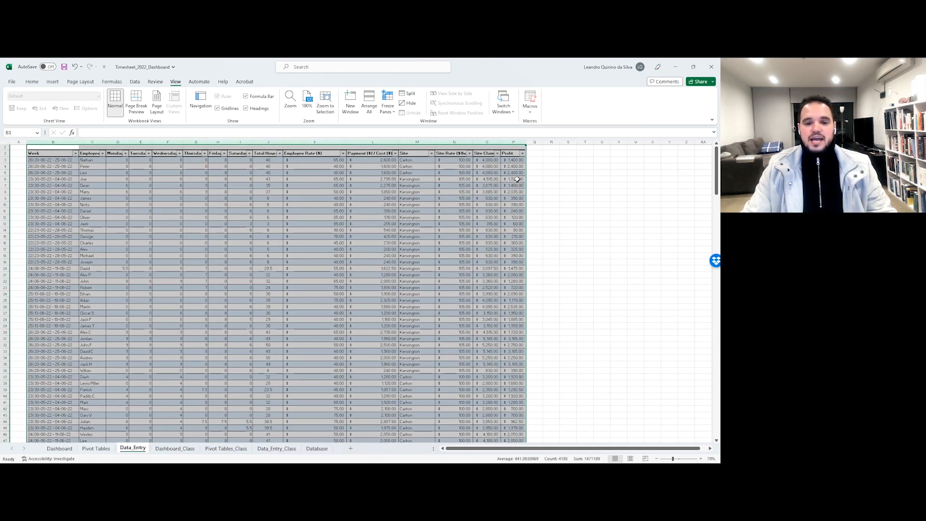
{"action": "left_click", "coordinate": [315, 261]}
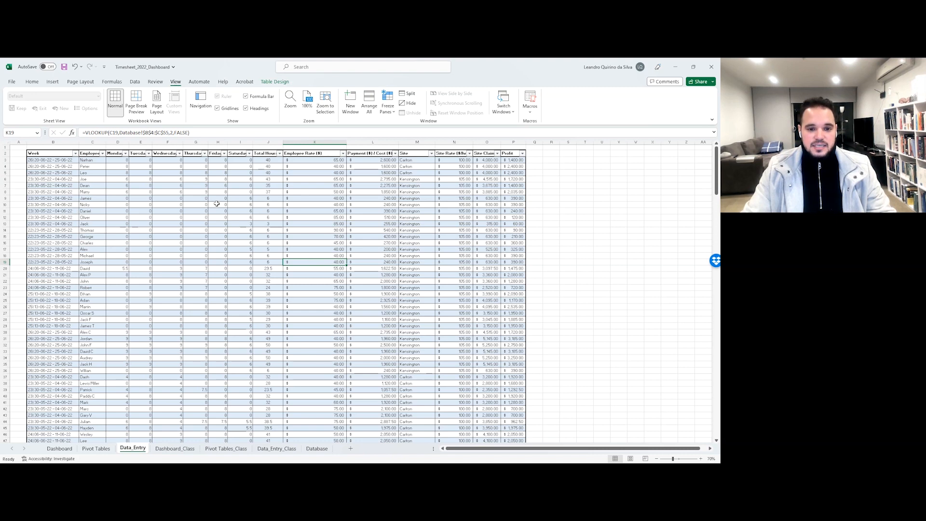
Step: Examine the formulas in row 6 of the Data_Entry table between Total Hours and Site Claim
{"action": "left_click", "coordinate": [265, 179]}
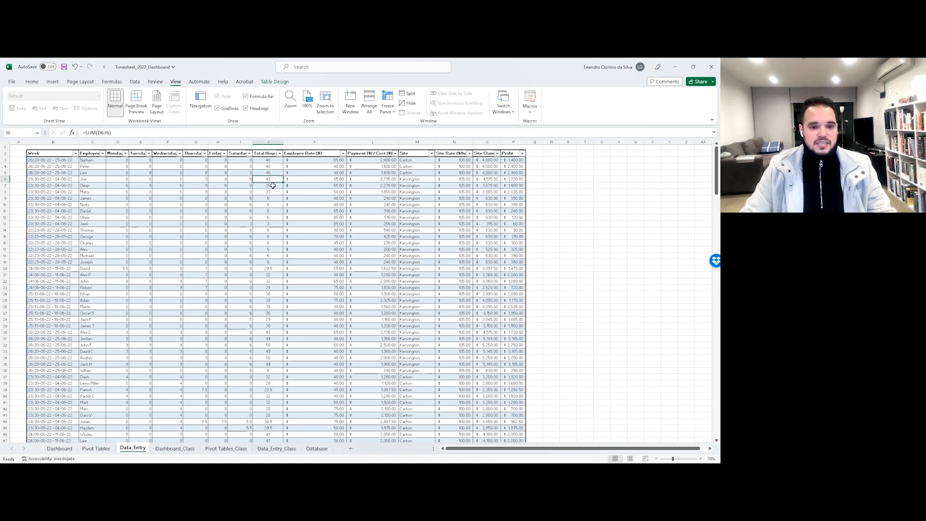
{"action": "key", "text": "Right"}
{"action": "key", "text": "Right"}
{"action": "key", "text": "Right"}
{"action": "key", "text": "Right"}
{"action": "key", "text": "Right"}
{"action": "key", "text": "Right"}
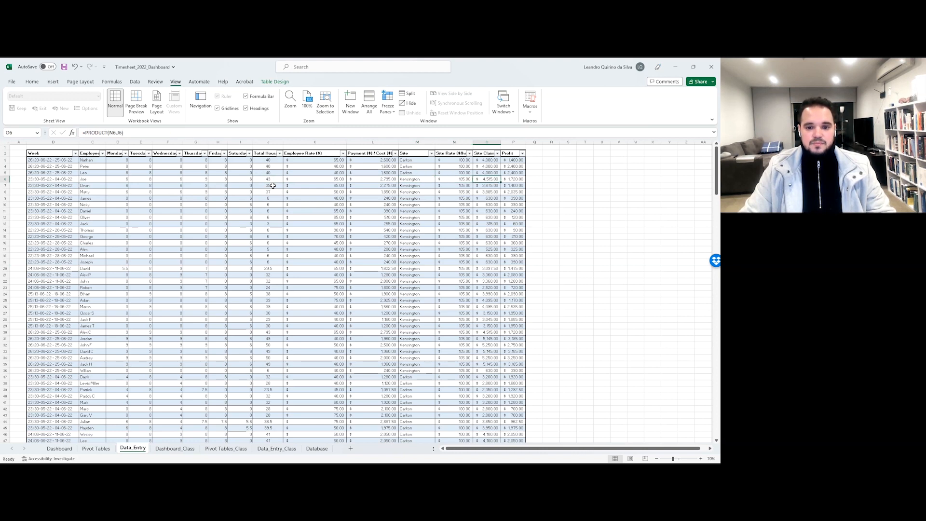
{"action": "key", "text": "Left"}
{"action": "key", "text": "Left"}
{"action": "key", "text": "Left"}
{"action": "key", "text": "Left"}
{"action": "key", "text": "Left"}
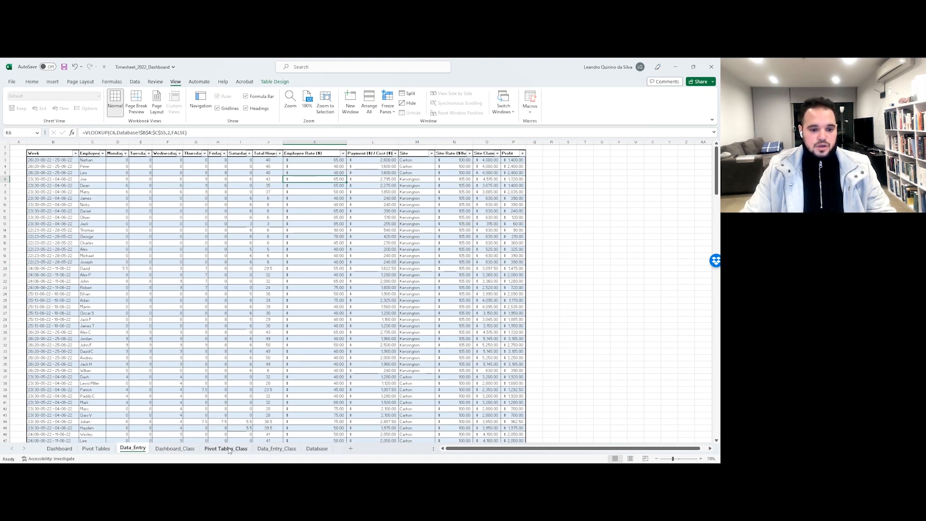
Step: On the Data_Entry_Class sheet, examine the first timesheet record from Week through the daily hours to Employee Rate ($)
{"action": "left_click", "coordinate": [271, 453]}
{"action": "left_click", "coordinate": [295, 244]}
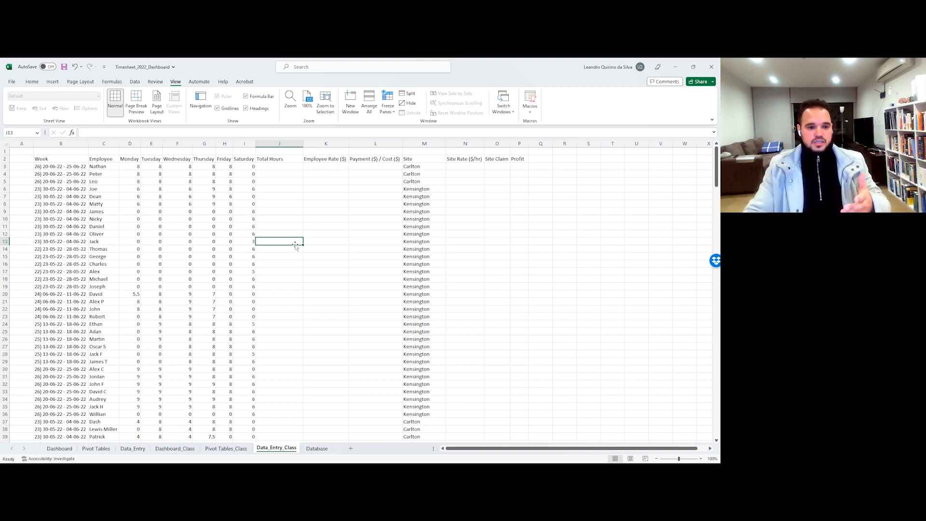
{"action": "left_click", "coordinate": [113, 167]}
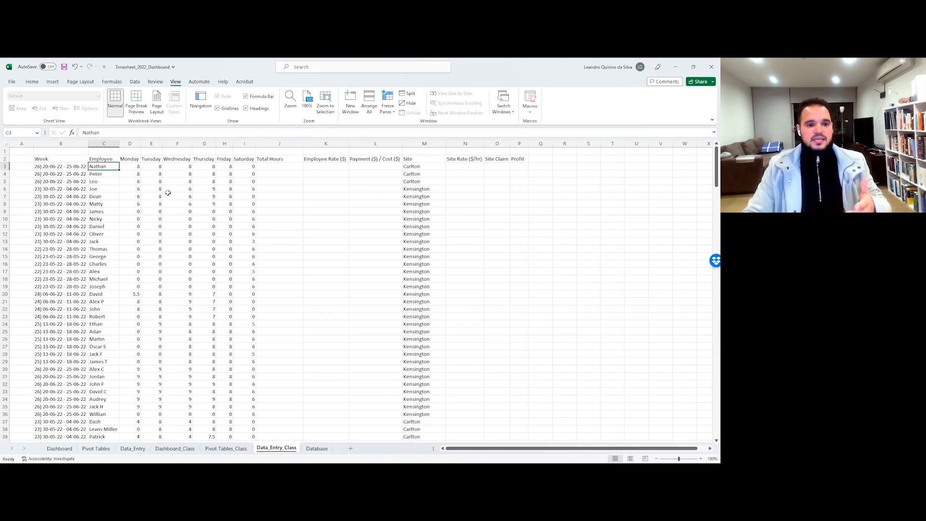
{"action": "key", "text": "Right"}
{"action": "key", "text": "Right"}
{"action": "key", "text": "Right"}
{"action": "key", "text": "Right"}
{"action": "key", "text": "Right"}
{"action": "key", "text": "Left"}
{"action": "key", "text": "Left"}
{"action": "key", "text": "Left"}
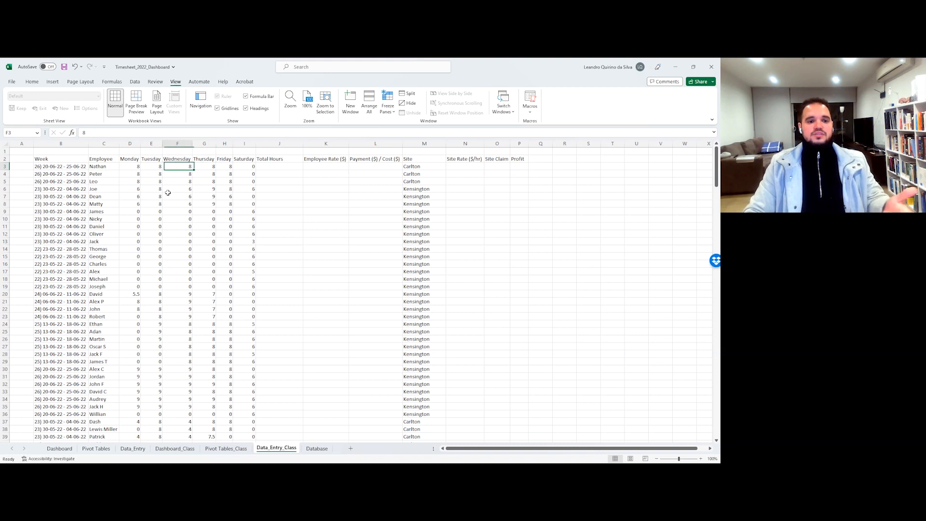
{"action": "key", "text": "Right"}
{"action": "key", "text": "Right"}
{"action": "key", "text": "Right"}
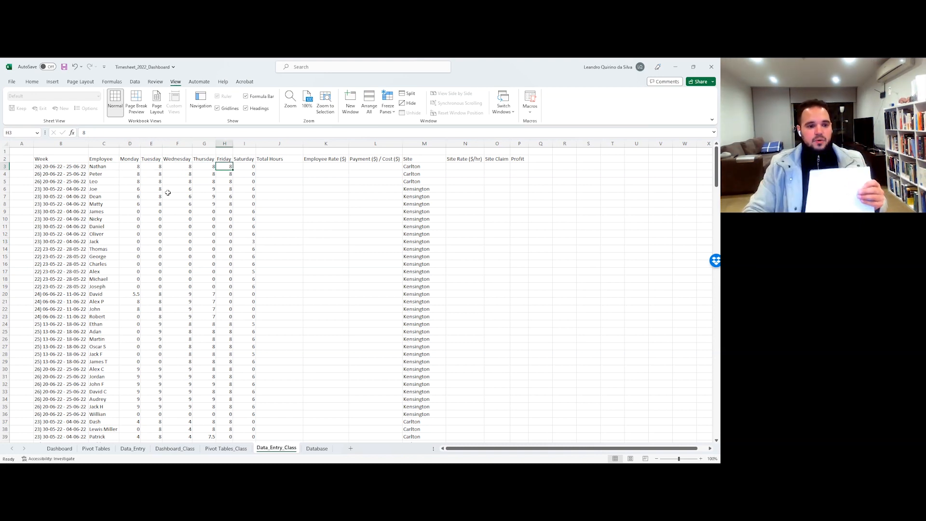
{"action": "key", "text": "Left"}
{"action": "key", "text": "Left"}
{"action": "key", "text": "Left"}
{"action": "key", "text": "Left"}
{"action": "key", "text": "Left"}
{"action": "key", "text": "Left"}
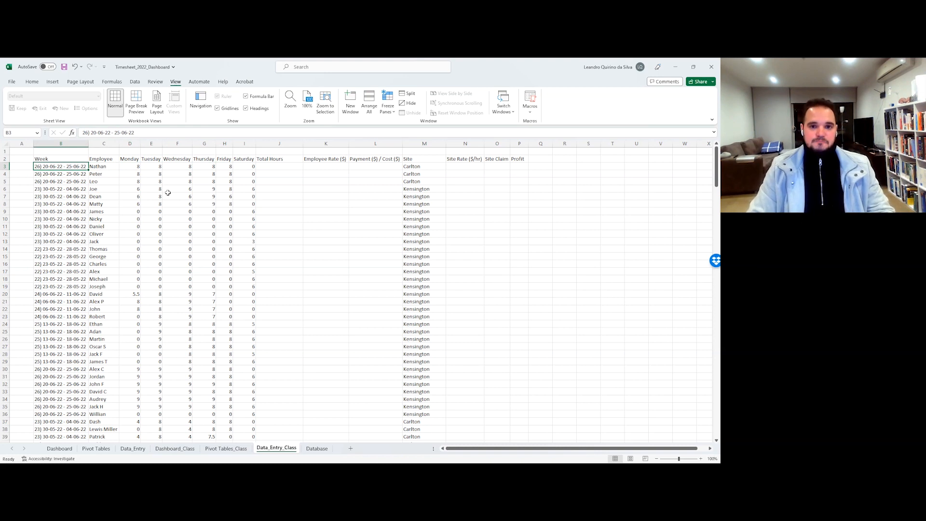
{"action": "key", "text": "Right"}
{"action": "key", "text": "Right"}
{"action": "key", "text": "Right"}
{"action": "key", "text": "Right"}
{"action": "key", "text": "Right"}
{"action": "key", "text": "Right"}
{"action": "key", "text": "Right"}
{"action": "key", "text": "Right"}
{"action": "key", "text": "Right"}
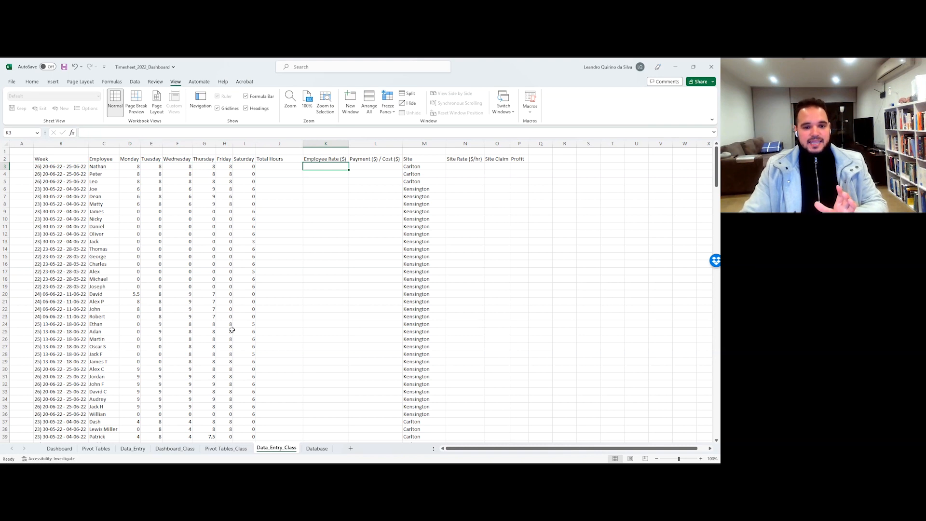
{"action": "left_click", "coordinate": [343, 218]}
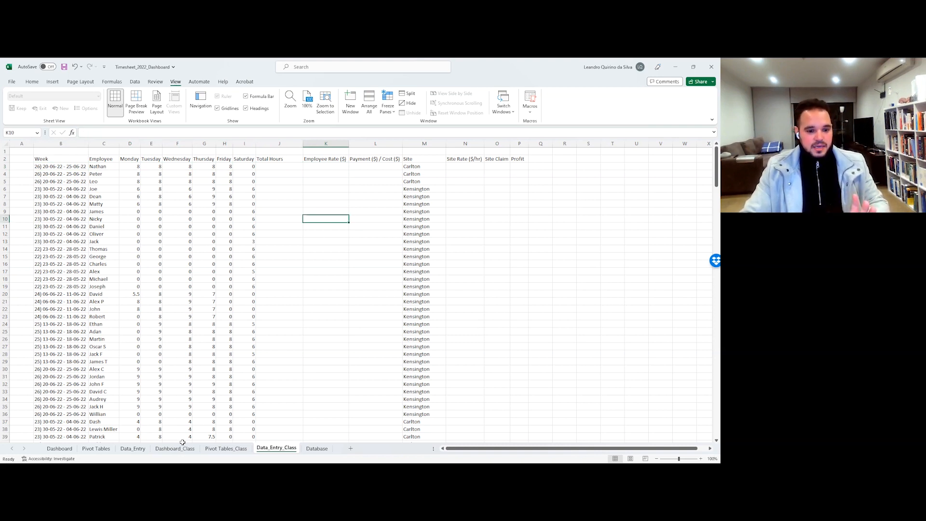
Step: Review the completed Data_Entry table as a reference, from the Week to the Profit column
{"action": "left_click", "coordinate": [134, 448]}
{"action": "left_click_drag", "start_coordinate": [53, 142], "coordinate": [521, 179]}
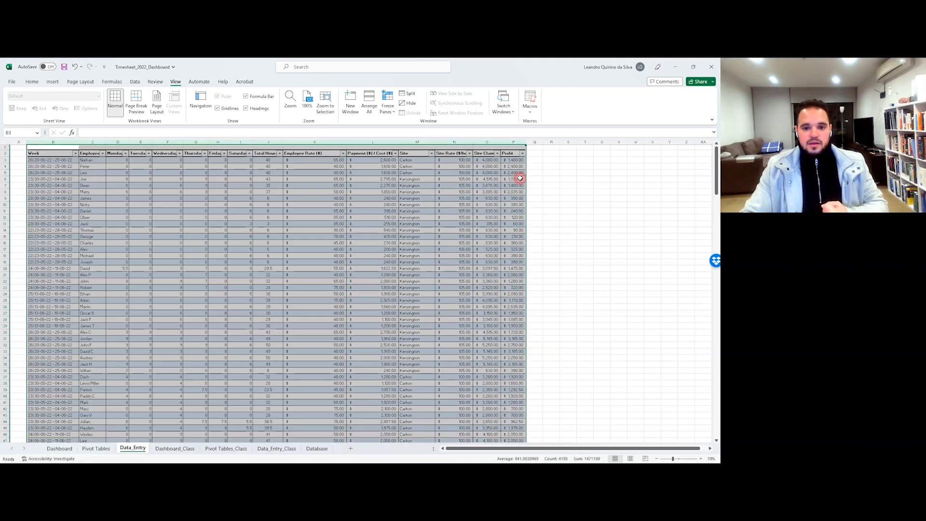
{"action": "left_click", "coordinate": [307, 202]}
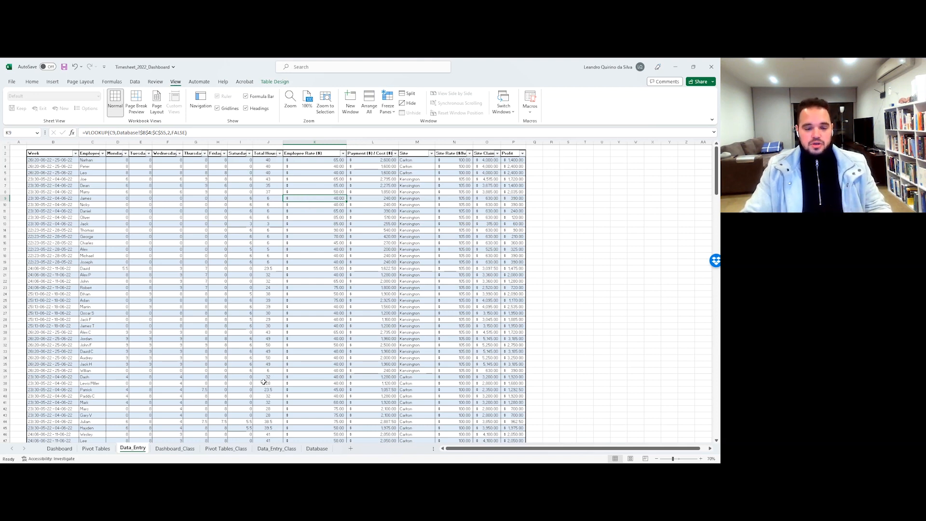
Step: On the Data_Entry_Class sheet, enter =SUM(D3:I3) in J3 to total the Monday to Saturday hours
{"action": "left_click", "coordinate": [227, 448]}
{"action": "left_click", "coordinate": [283, 449]}
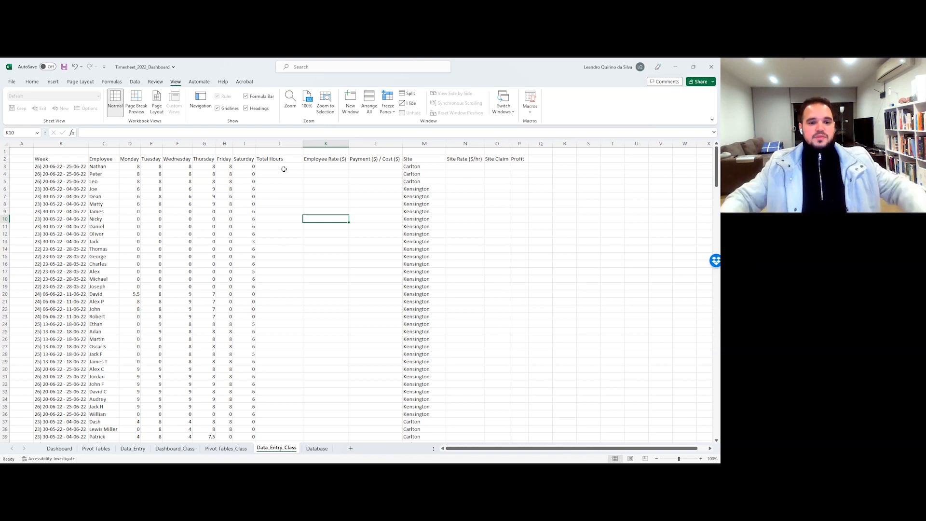
{"action": "key", "text": "Left"}
{"action": "key", "text": "Up"}
{"action": "key", "text": "Up"}
{"action": "key", "text": "Up"}
{"action": "key", "text": "Up"}
{"action": "key", "text": "Up"}
{"action": "key", "text": "Up"}
{"action": "key", "text": "Up"}
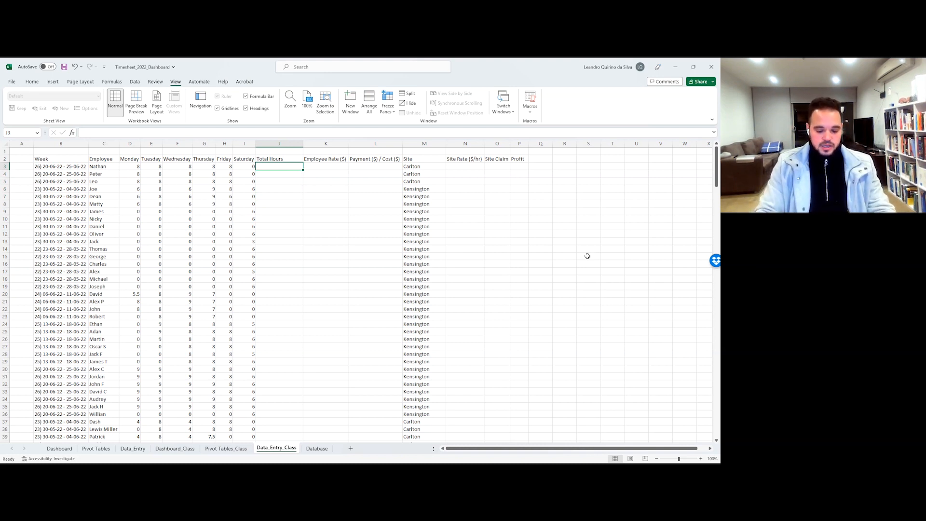
{"action": "type", "text": "=sum"}
{"action": "key", "text": "Tab"}
{"action": "key", "text": "Left"}
{"action": "key", "text": "shift+Left"}
{"action": "key", "text": "shift+Left"}
{"action": "key", "text": "shift+Left"}
{"action": "key", "text": "shift+Left"}
{"action": "key", "text": "shift+Left"}
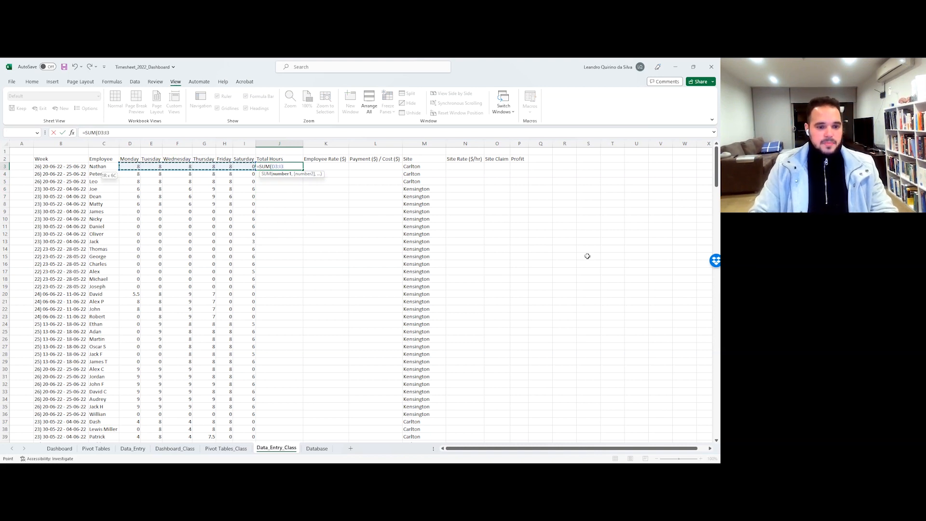
{"action": "key", "text": "Return"}
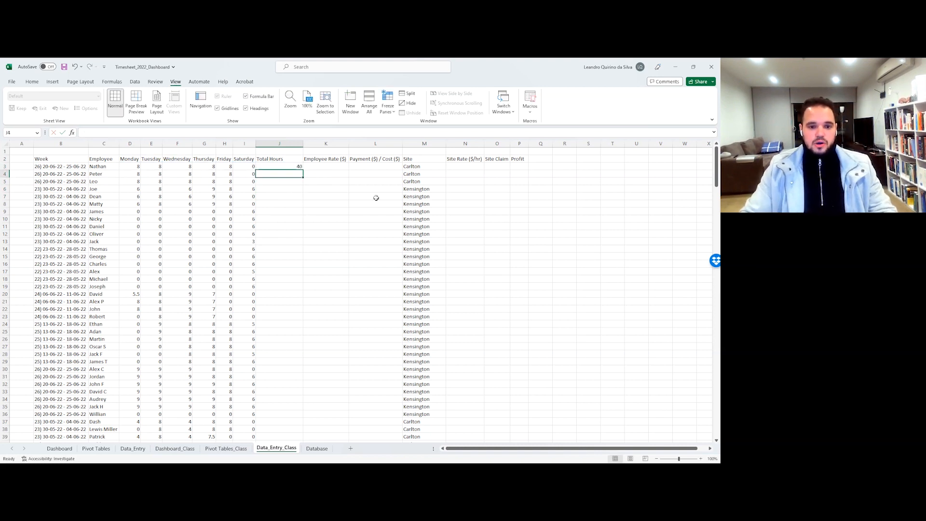
Step: Fill the J3 formula down the whole Total Hours column and centre its values
{"action": "left_click", "coordinate": [292, 166]}
{"action": "double_click", "coordinate": [302, 169]}
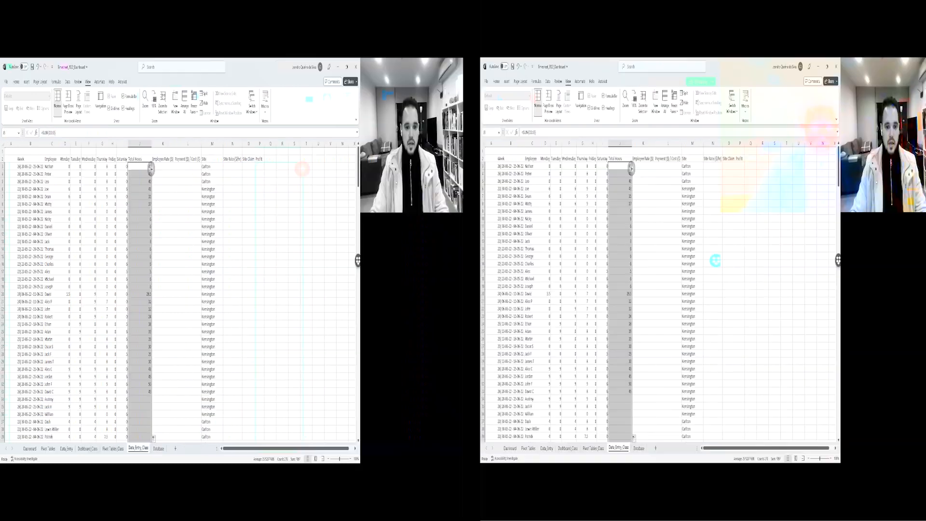
{"action": "left_click", "coordinate": [31, 82]}
{"action": "left_click", "coordinate": [175, 108]}
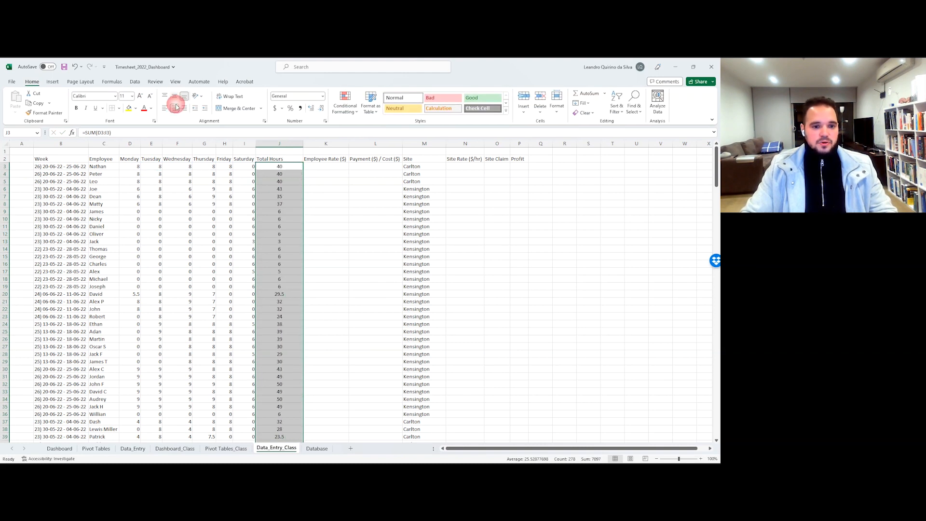
Step: On the Database sheet, examine the Employee and Rates ($) list and slightly widen the Weeks - Start to Finish column
{"action": "left_click", "coordinate": [326, 166]}
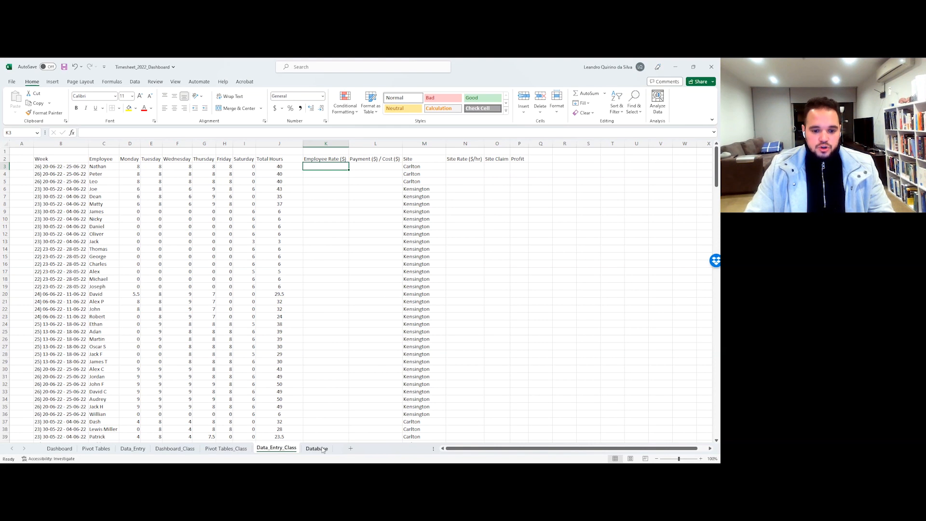
{"action": "left_click", "coordinate": [317, 449]}
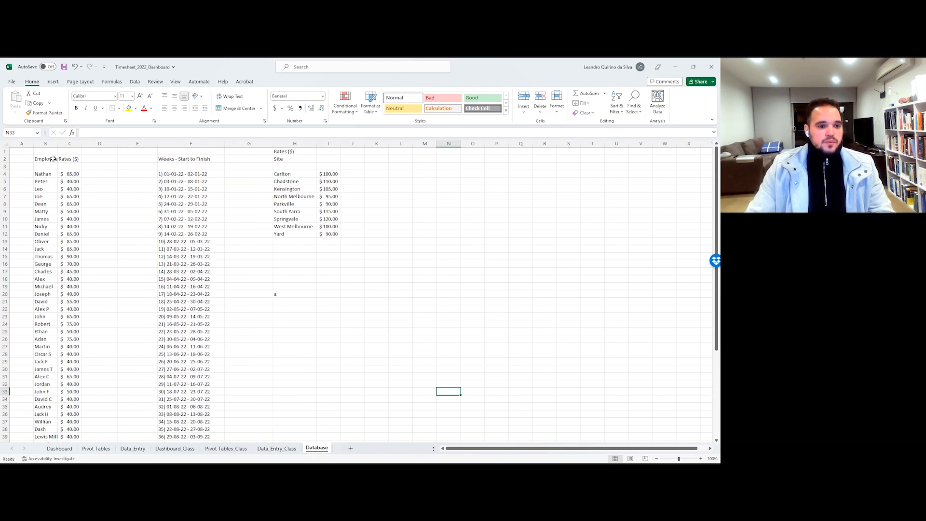
{"action": "left_click_drag", "start_coordinate": [45, 143], "coordinate": [76, 153]}
{"action": "scroll", "coordinate": [72, 193], "scroll_direction": "down", "scroll_amount": 15}
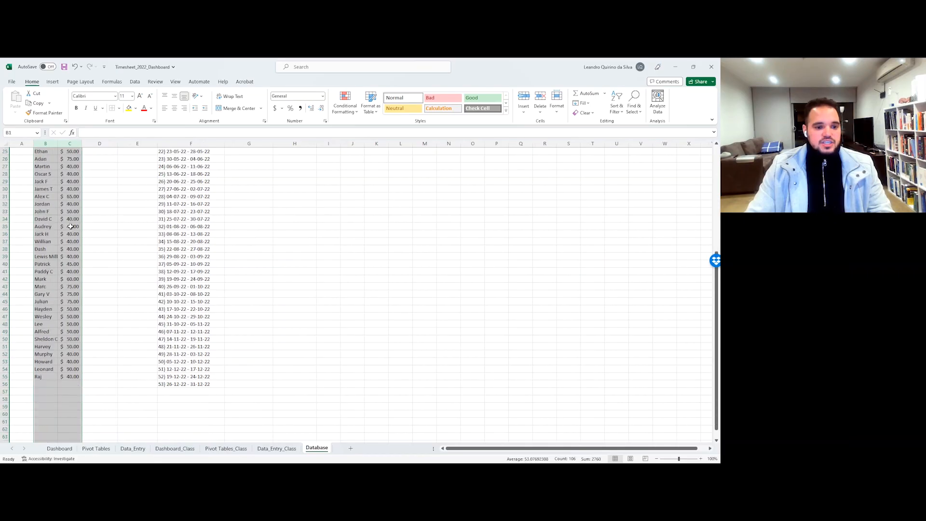
{"action": "scroll", "coordinate": [70, 225], "scroll_direction": "up", "scroll_amount": 15}
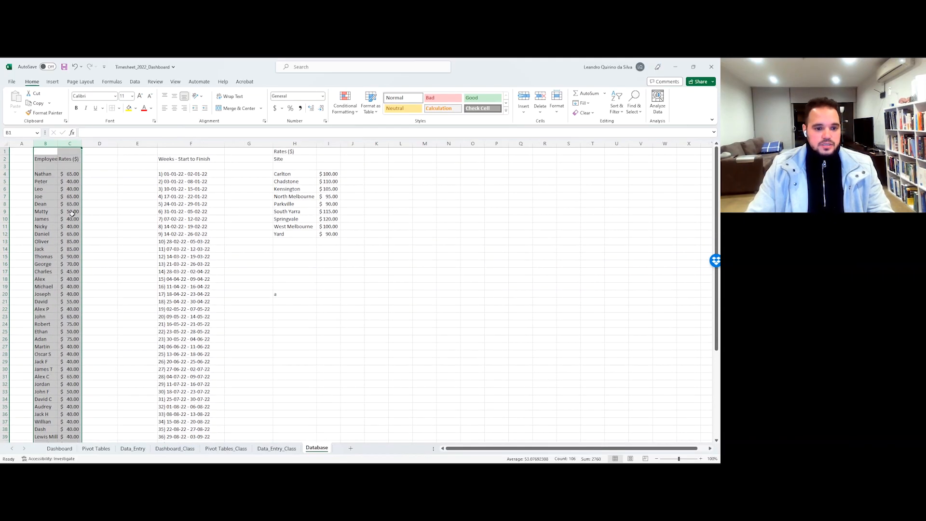
{"action": "left_click", "coordinate": [74, 197]}
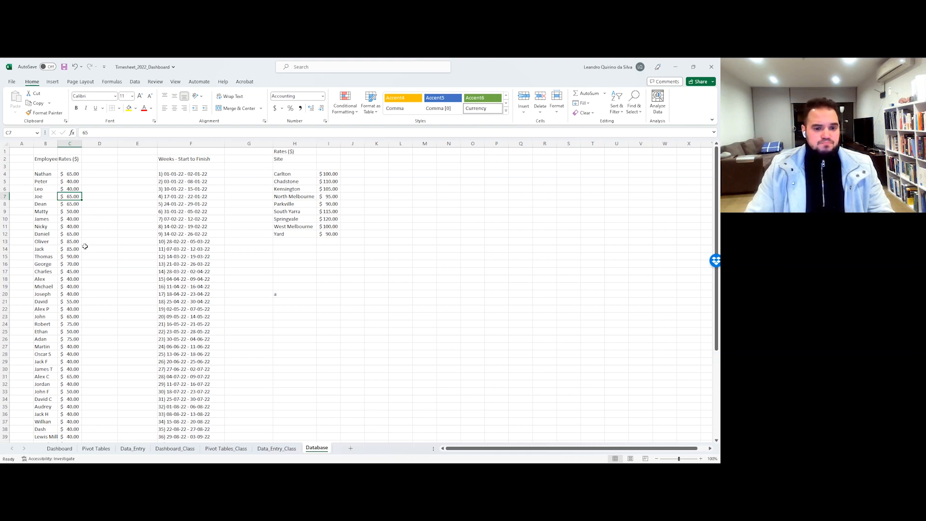
{"action": "left_click_drag", "start_coordinate": [225, 145], "coordinate": [232, 145]}
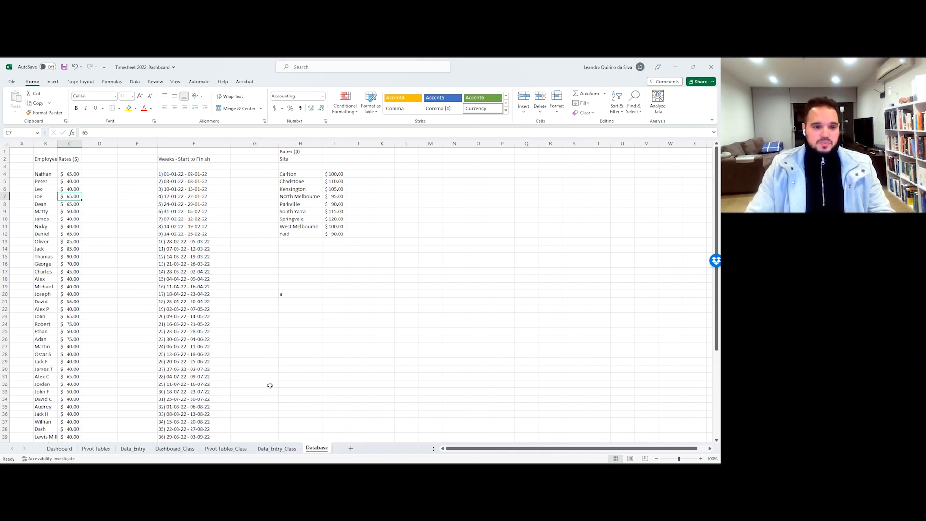
Step: In K3 of the Data_Entry_Class sheet, start a VLOOKUP formula with the employee cell C3 as its lookup value
{"action": "left_click", "coordinate": [280, 451]}
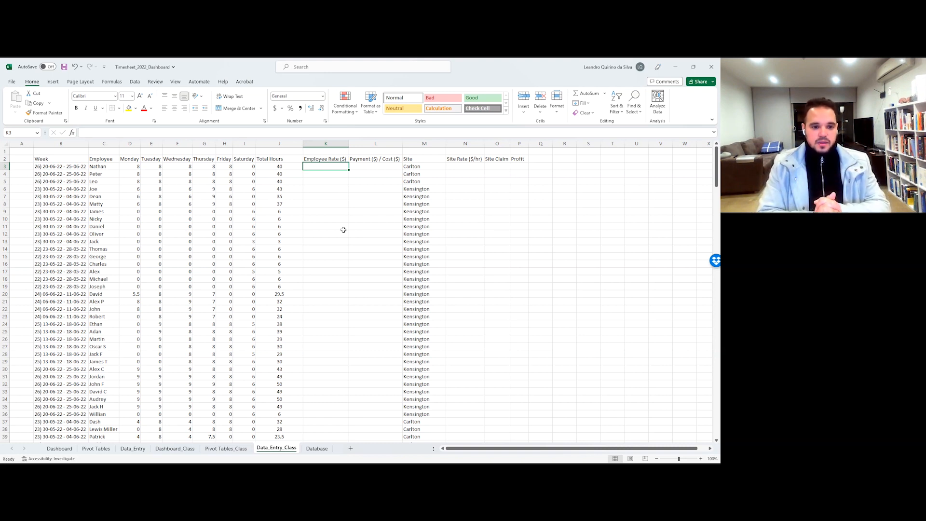
{"action": "type", "text": "="}
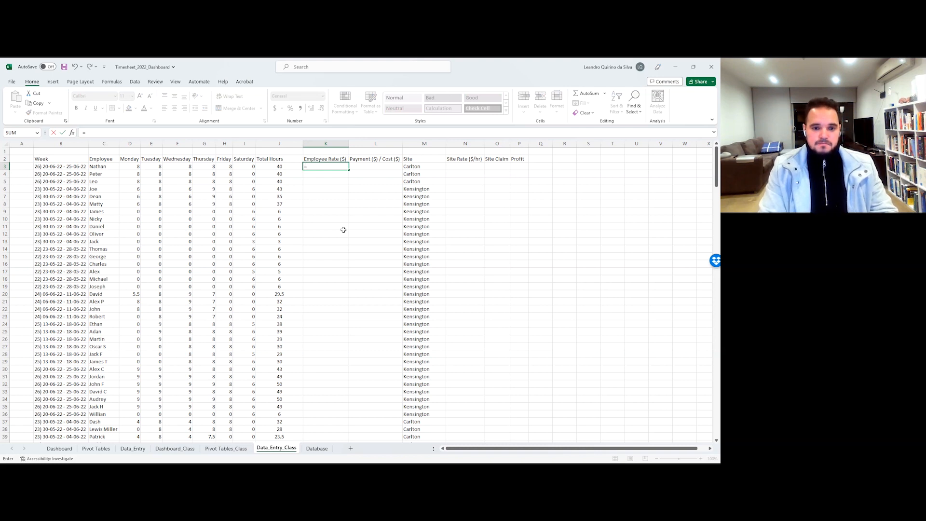
{"action": "type", "text": "vlo"}
{"action": "key", "text": "Tab"}
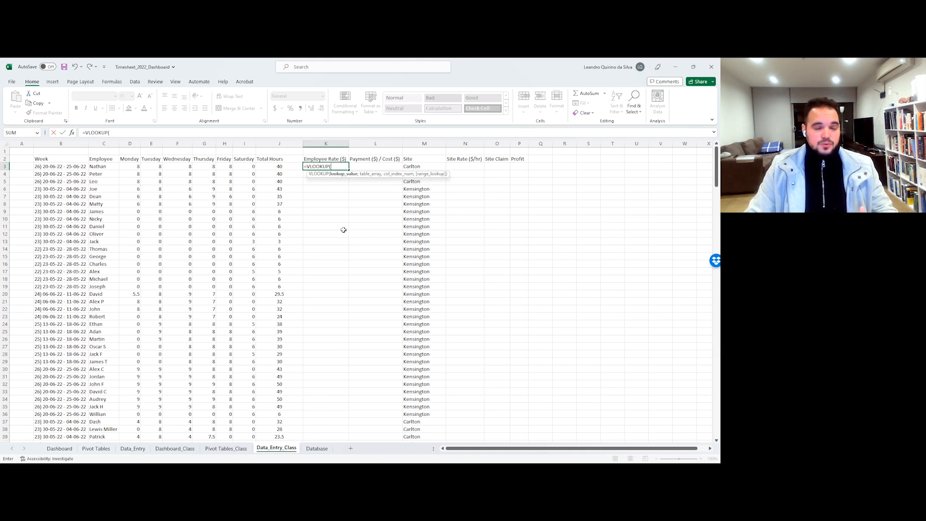
{"action": "key", "text": "Left"}
{"action": "key", "text": "Left"}
{"action": "key", "text": "Left"}
{"action": "key", "text": "Left"}
{"action": "key", "text": "Left"}
{"action": "key", "text": "Left"}
{"action": "key", "text": "Left"}
{"action": "key", "text": "Left"}
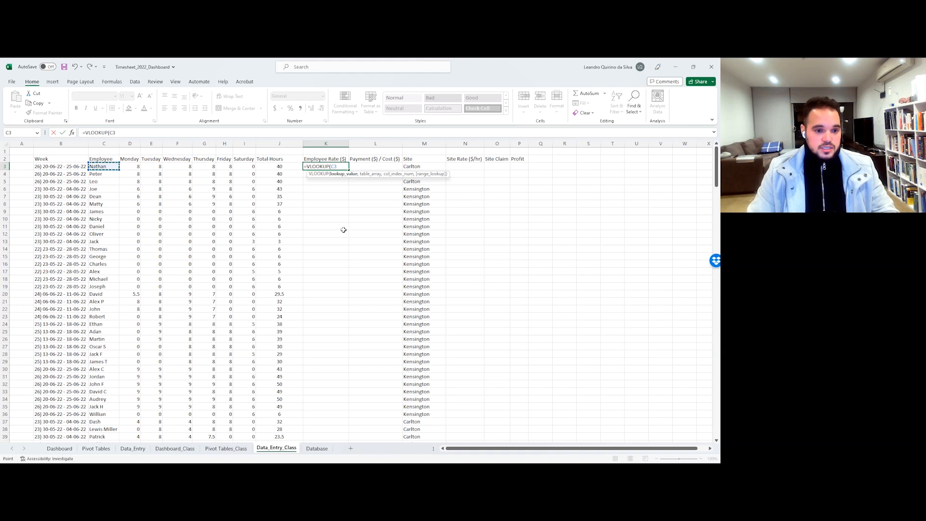
{"action": "type", "text": ","}
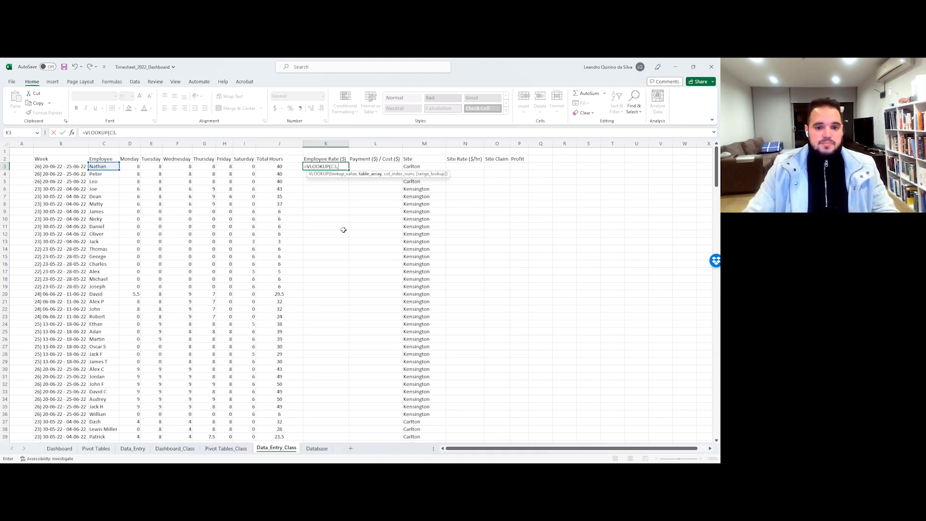
Step: Set the VLOOKUP table array to the employee rates list on the Database sheet as the absolute range Database!$B$4:$C$55
{"action": "left_click", "coordinate": [323, 448]}
{"action": "mouse_move", "coordinate": [51, 175]}
{"action": "left_mouse_down"}
{"action": "mouse_move", "coordinate": [71, 215]}
{"action": "mouse_move", "coordinate": [108, 395]}
{"action": "mouse_move", "coordinate": [73, 446]}
{"action": "mouse_move", "coordinate": [79, 428]}
{"action": "left_mouse_up"}
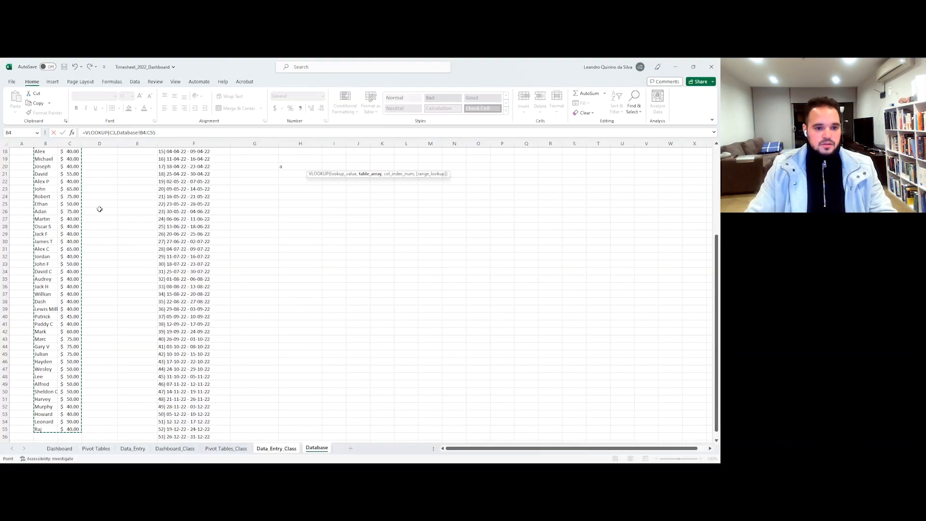
{"action": "left_click", "coordinate": [140, 132]}
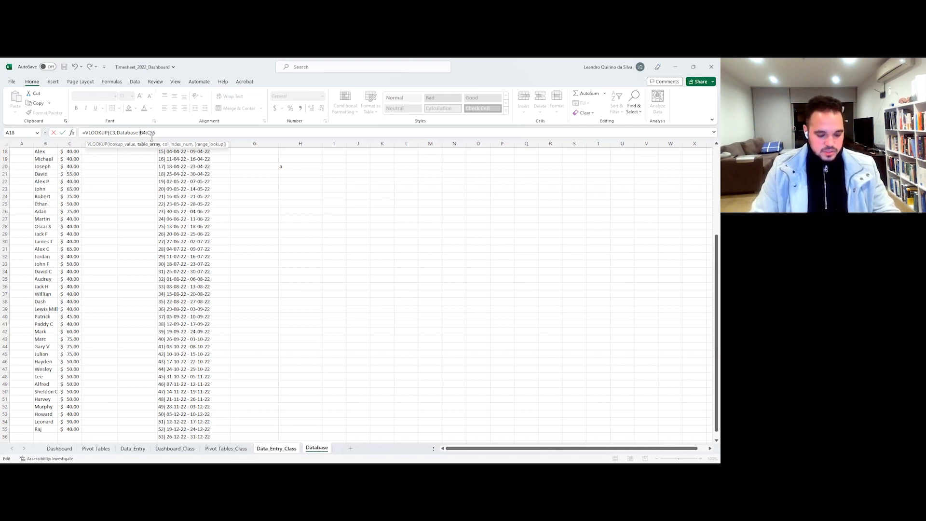
{"action": "type", "text": "$B$"}
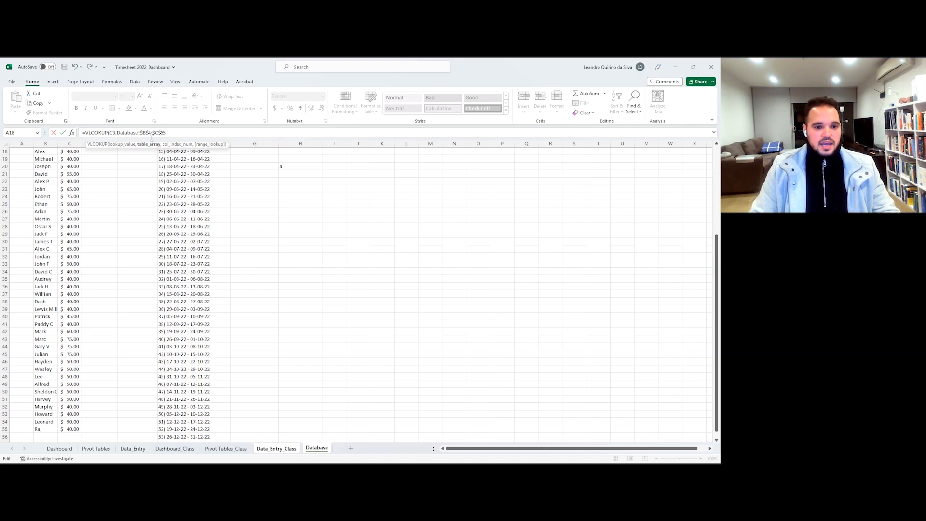
{"action": "type", "text": ","}
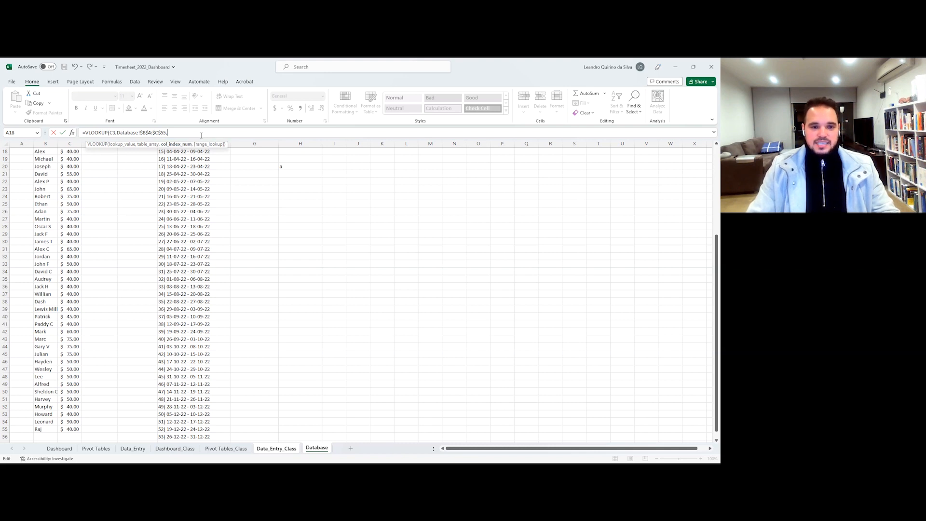
{"action": "scroll", "coordinate": [128, 195], "scroll_direction": "up", "scroll_amount": 6}
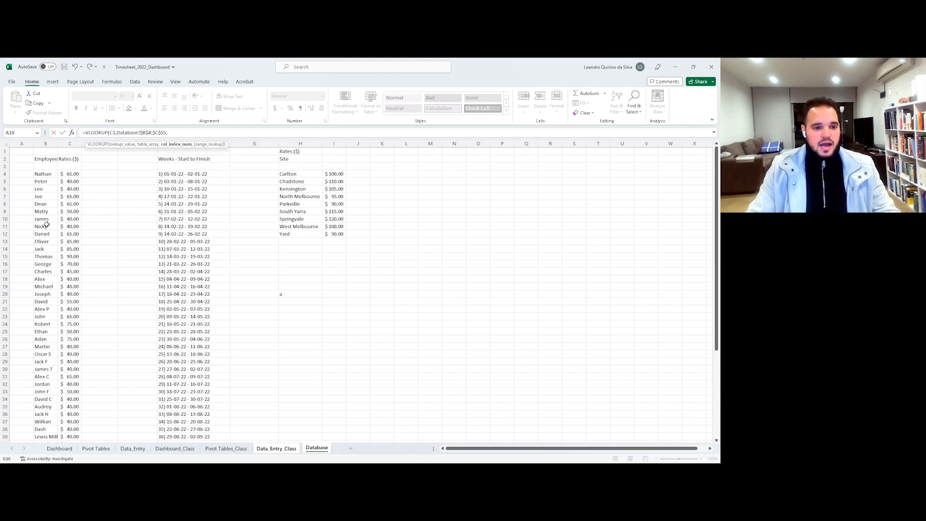
{"action": "left_click", "coordinate": [70, 182]}
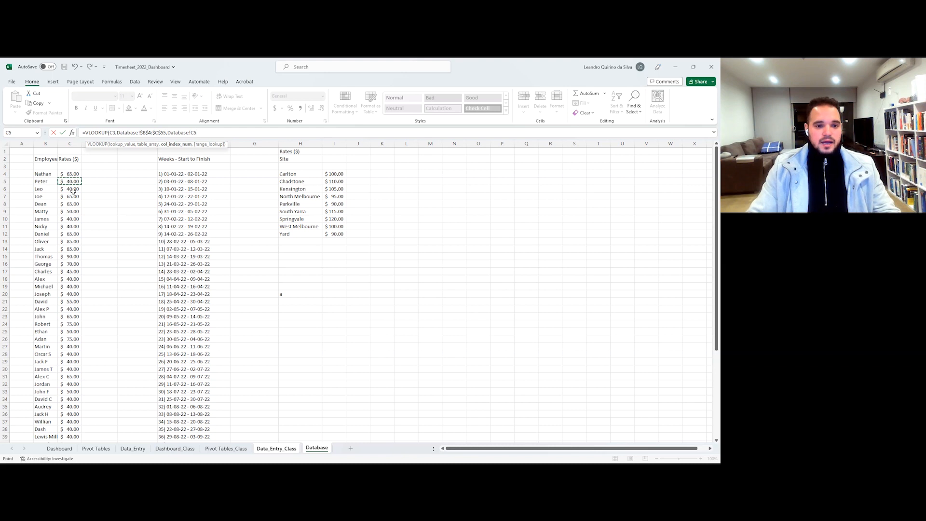
{"action": "key", "text": "BackSpace"}
{"action": "key", "text": "BackSpace"}
{"action": "key", "text": "BackSpace"}
{"action": "key", "text": "BackSpace"}
{"action": "key", "text": "BackSpace"}
{"action": "key", "text": "BackSpace"}
{"action": "key", "text": "BackSpace"}
{"action": "key", "text": "BackSpace"}
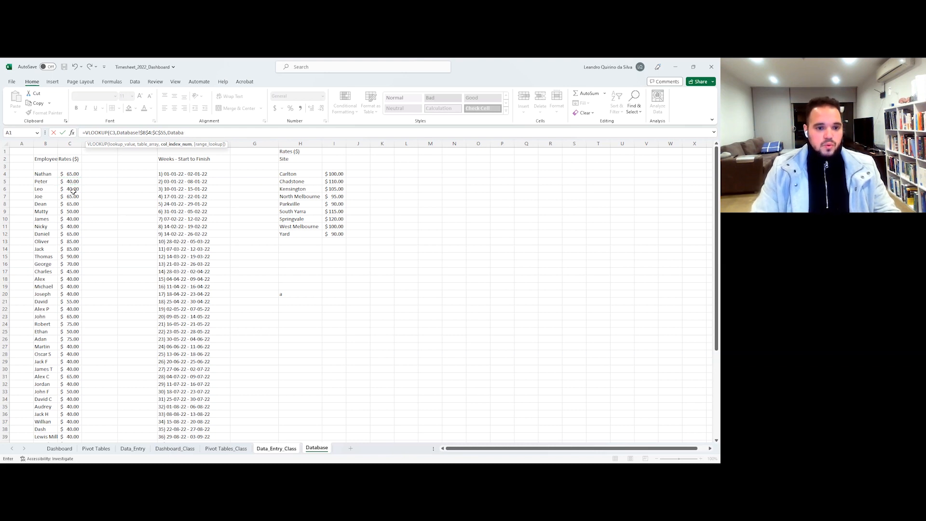
{"action": "key", "text": "BackSpace"}
{"action": "key", "text": "BackSpace"}
{"action": "key", "text": "BackSpace"}
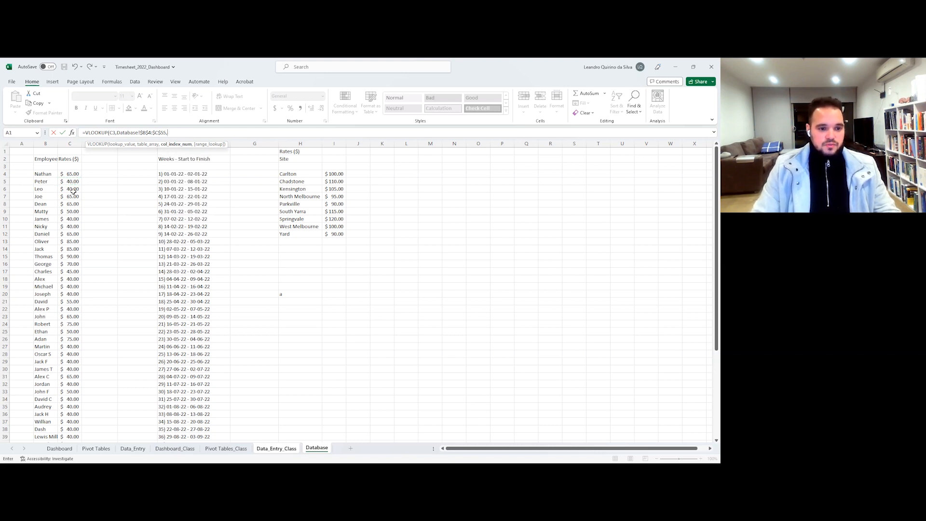
Step: Set the VLOOKUP column index number to 2 so it returns the employee's rate
{"action": "type", "text": "2"}
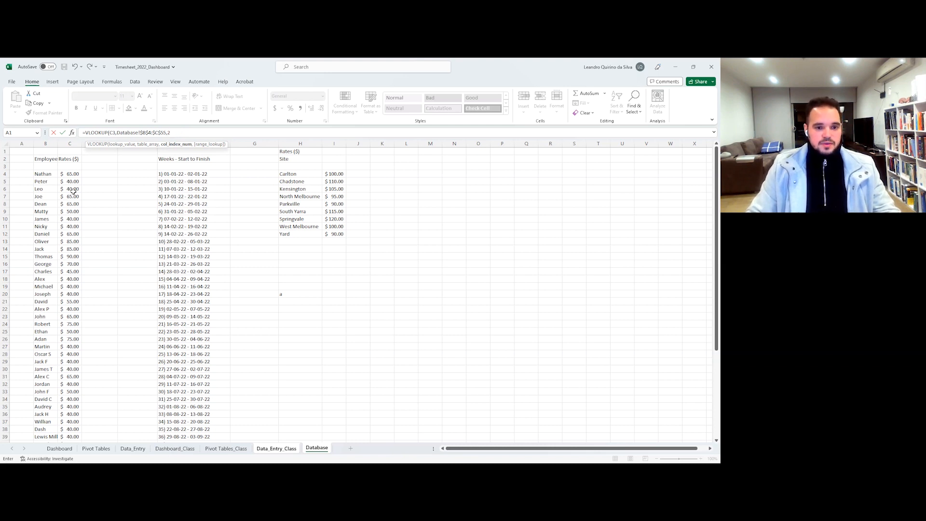
{"action": "type", "text": ","}
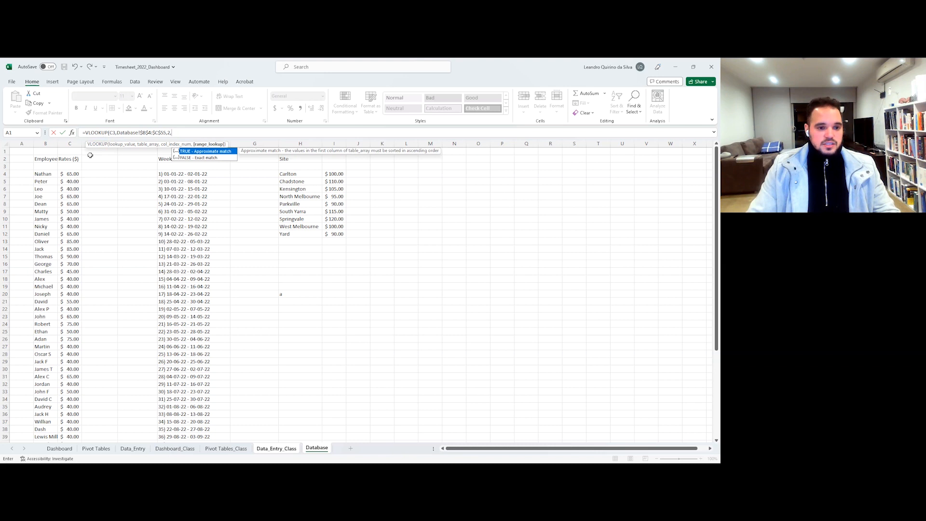
{"action": "left_click", "coordinate": [50, 175]}
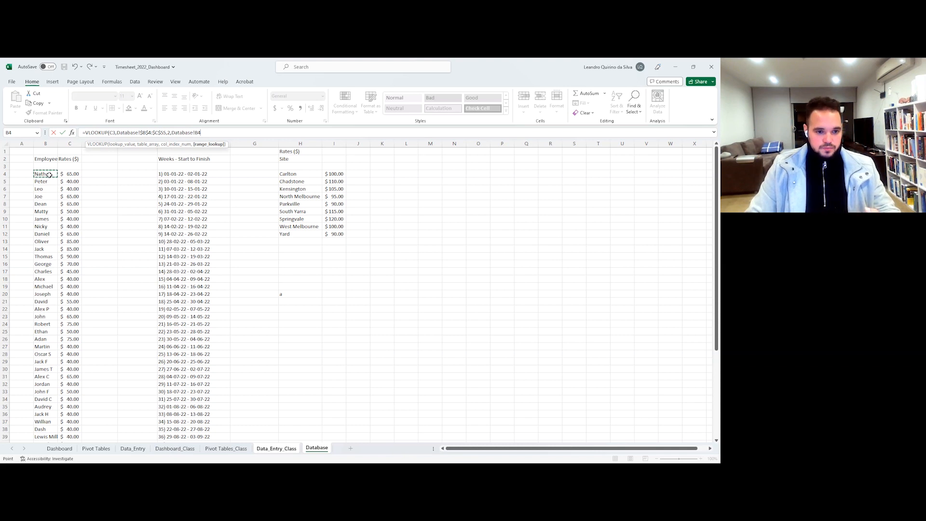
{"action": "key", "text": "Right"}
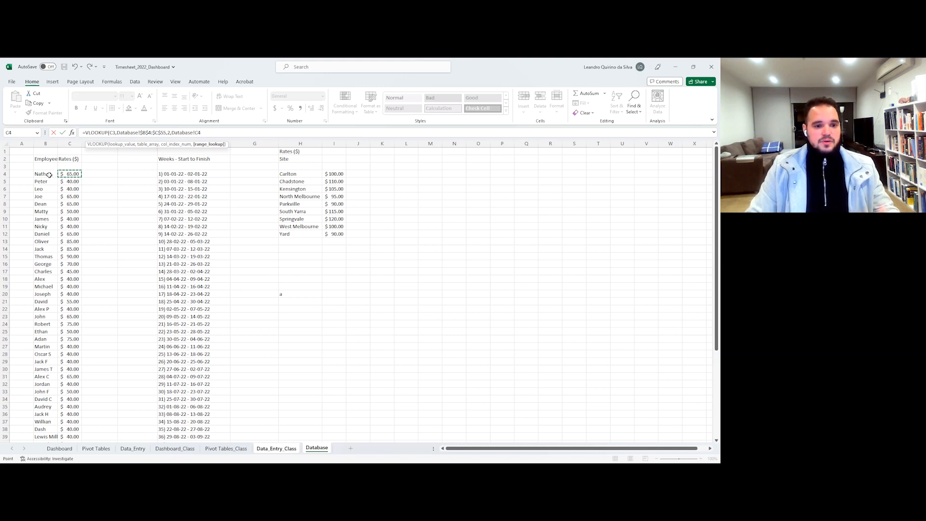
{"action": "key", "text": "BackSpace"}
{"action": "key", "text": "BackSpace"}
{"action": "key", "text": "BackSpace"}
{"action": "key", "text": "BackSpace"}
{"action": "key", "text": "BackSpace"}
{"action": "key", "text": "BackSpace"}
{"action": "key", "text": "BackSpace"}
{"action": "key", "text": "BackSpace"}
{"action": "key", "text": "BackSpace"}
{"action": "key", "text": "BackSpace"}
{"action": "key", "text": "BackSpace"}
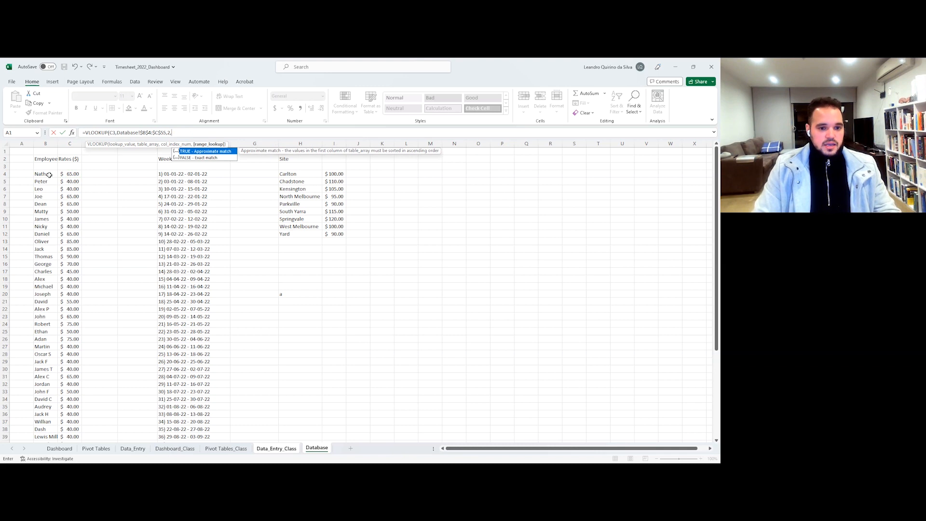
Step: Finish the K3 formula as =VLOOKUP(C3,Database!$B$4:$C$55,2,FALSE), using an exact match
{"action": "key", "text": "Down"}
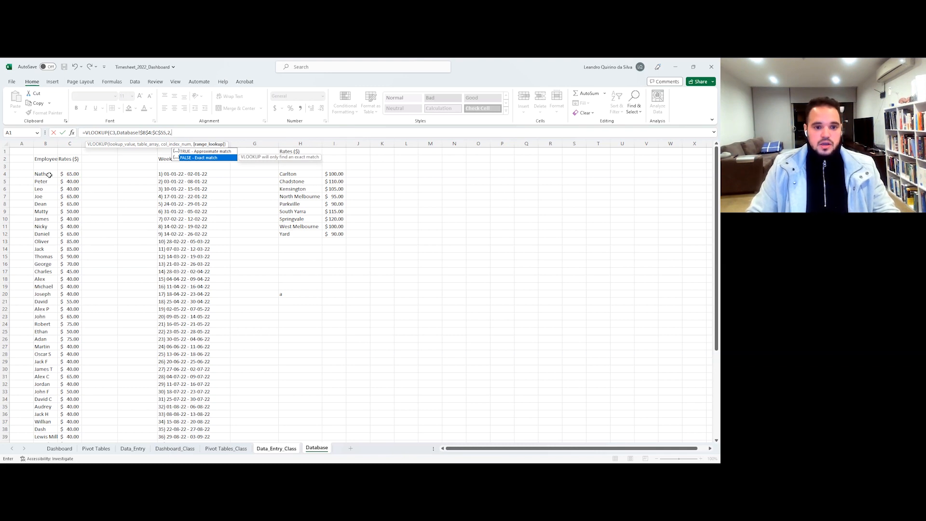
{"action": "key", "text": "Tab"}
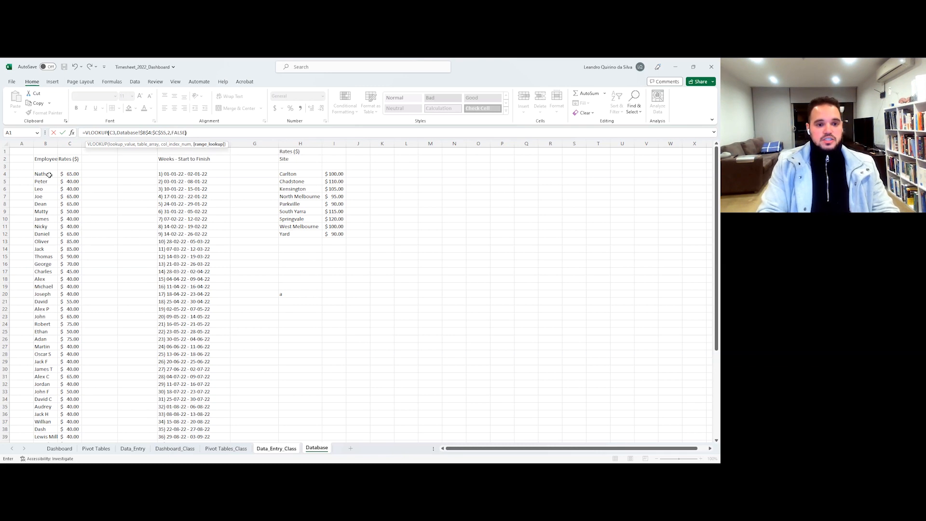
{"action": "type", "text": ")"}
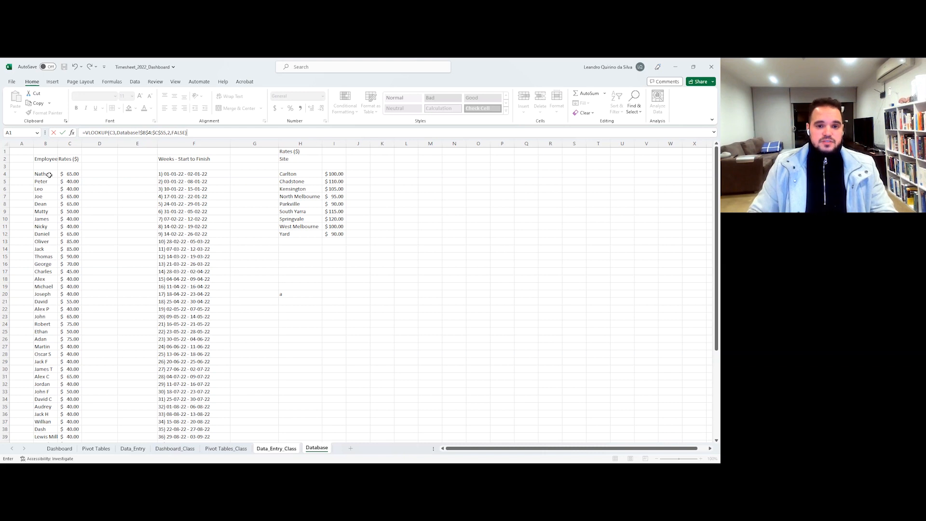
{"action": "key", "text": "Return"}
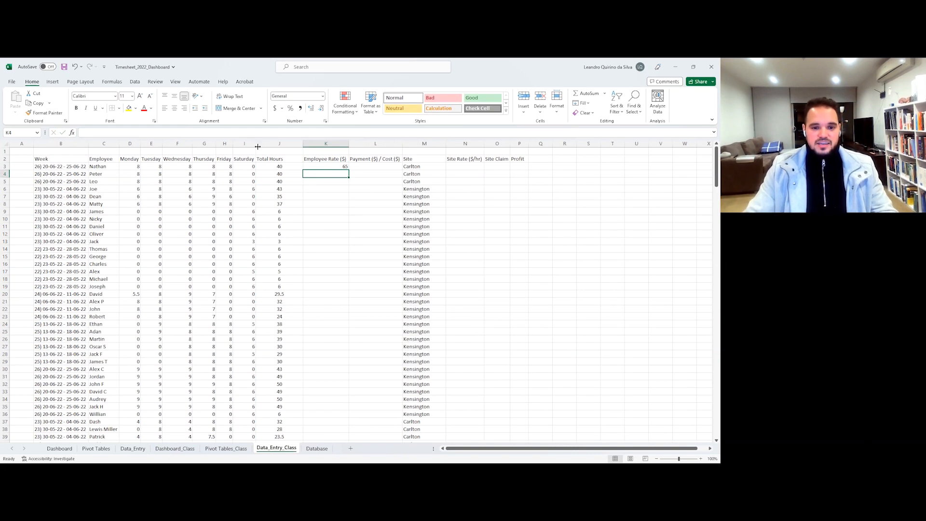
Step: Apply the Accounting number format to K3 and fill its formula down the whole Employee Rate ($) column
{"action": "left_click", "coordinate": [343, 167]}
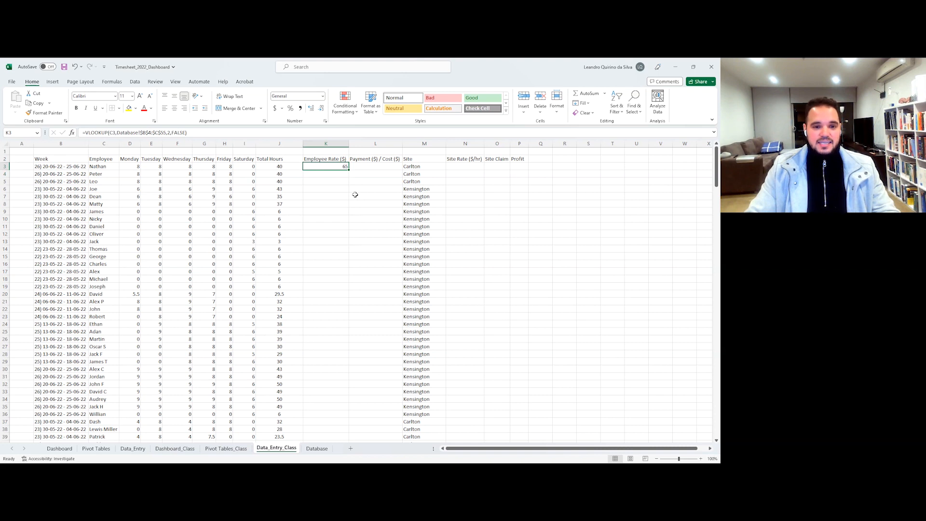
{"action": "left_click", "coordinate": [276, 111]}
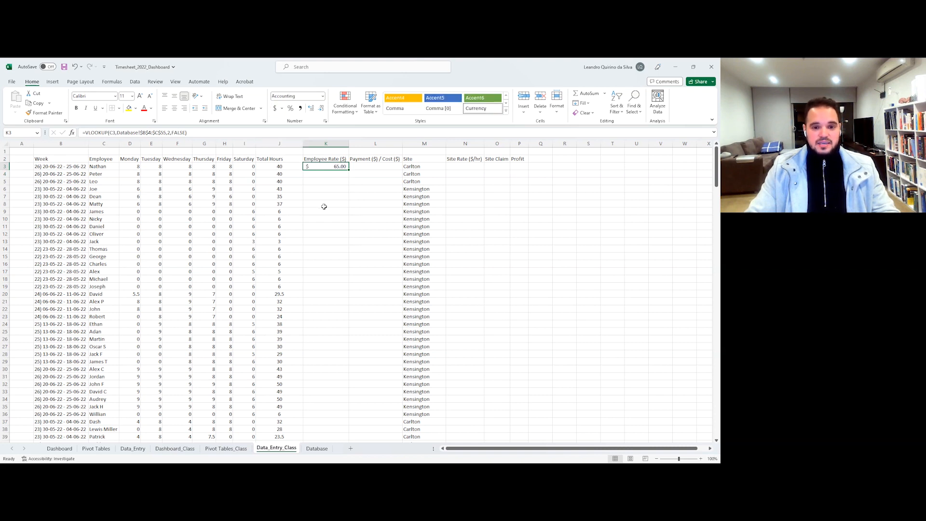
{"action": "double_click", "coordinate": [349, 171]}
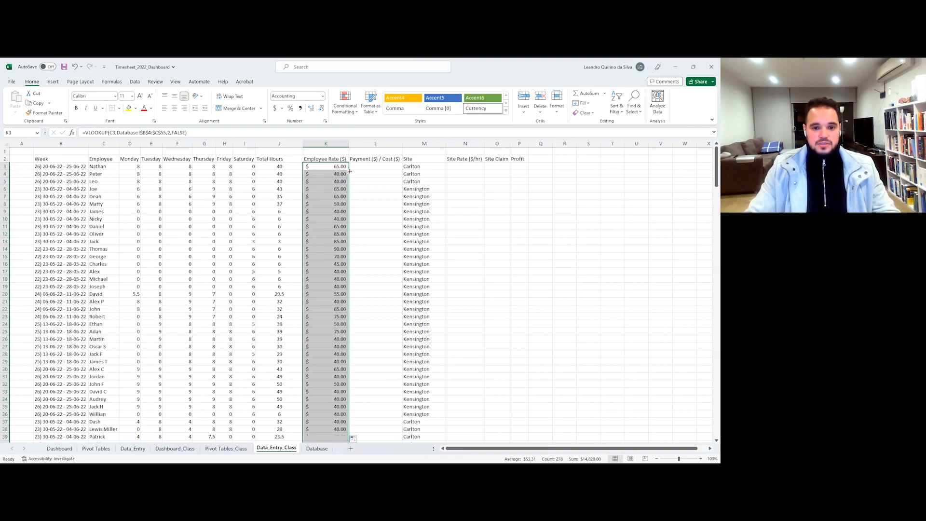
{"action": "scroll", "coordinate": [343, 196], "scroll_direction": "down", "scroll_amount": 19}
{"action": "scroll", "coordinate": [343, 197], "scroll_direction": "down", "scroll_amount": 20}
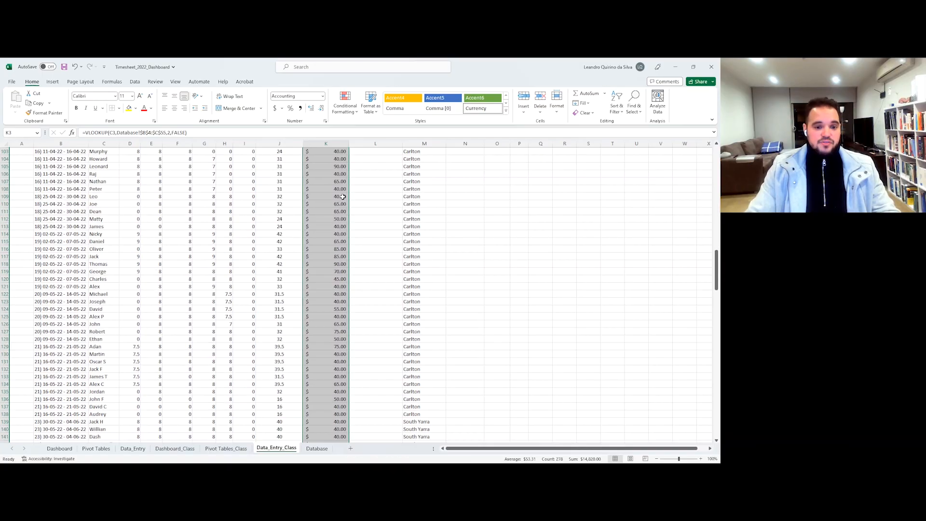
{"action": "scroll", "coordinate": [343, 196], "scroll_direction": "up", "scroll_amount": 20}
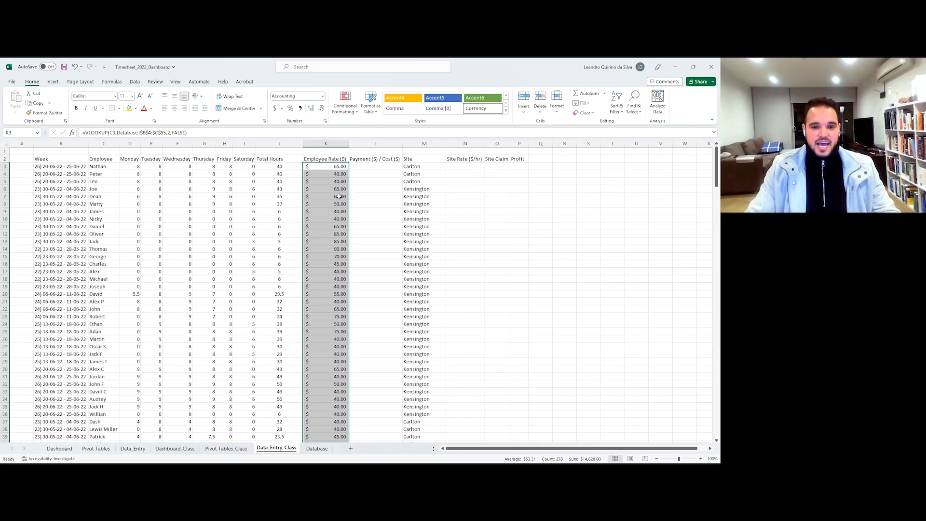
{"action": "left_click", "coordinate": [376, 173]}
{"action": "left_click", "coordinate": [389, 166]}
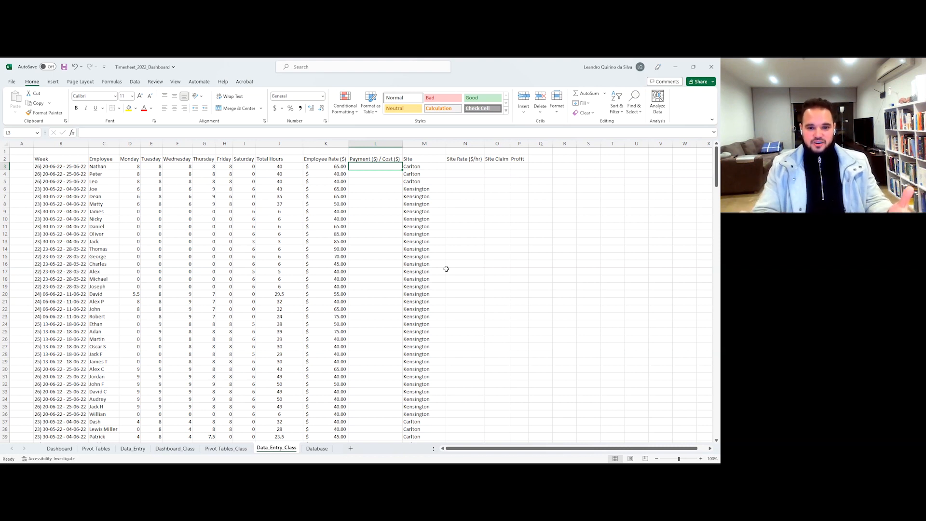
{"action": "type", "text": "="}
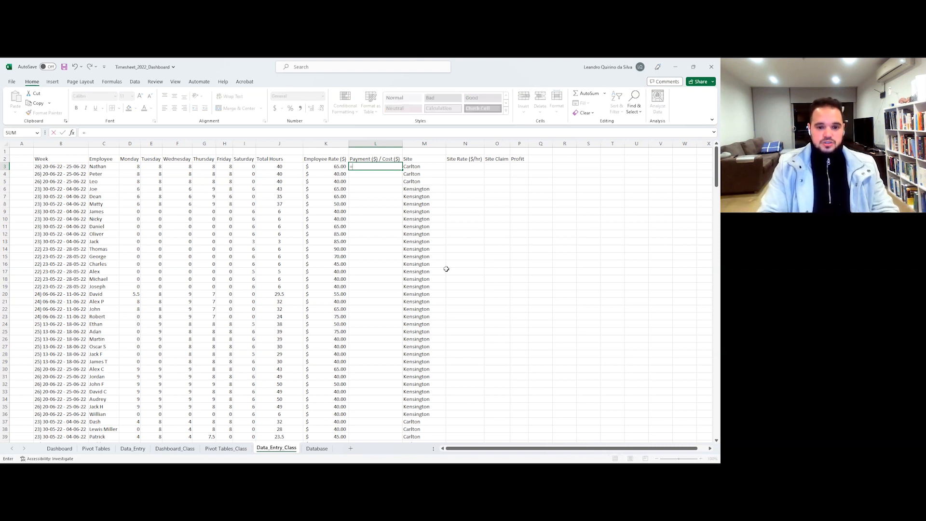
{"action": "type", "text": "d"}
{"action": "key", "text": "ctrl+Return"}
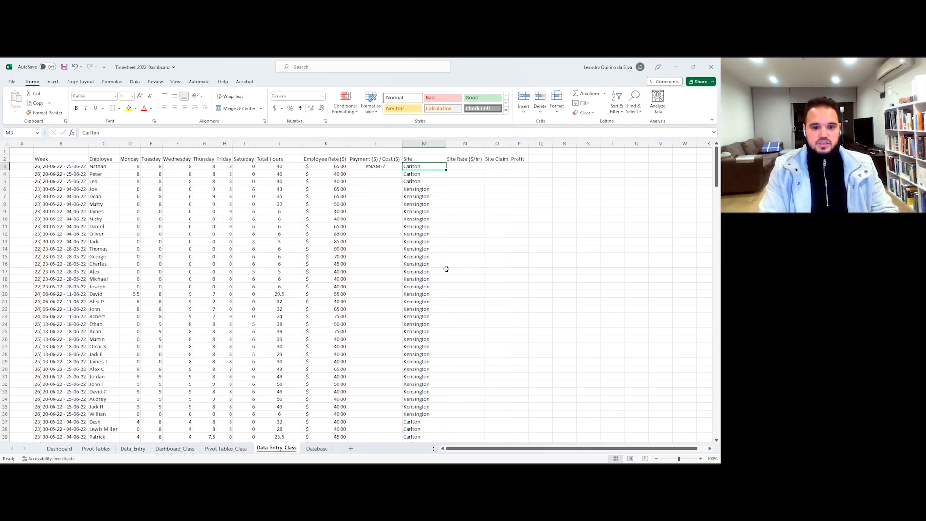
Step: Enter the formula =PRODUCT(K3,J3) in L3 to multiply the employee rate by the total hours
{"action": "type", "text": "=pro"}
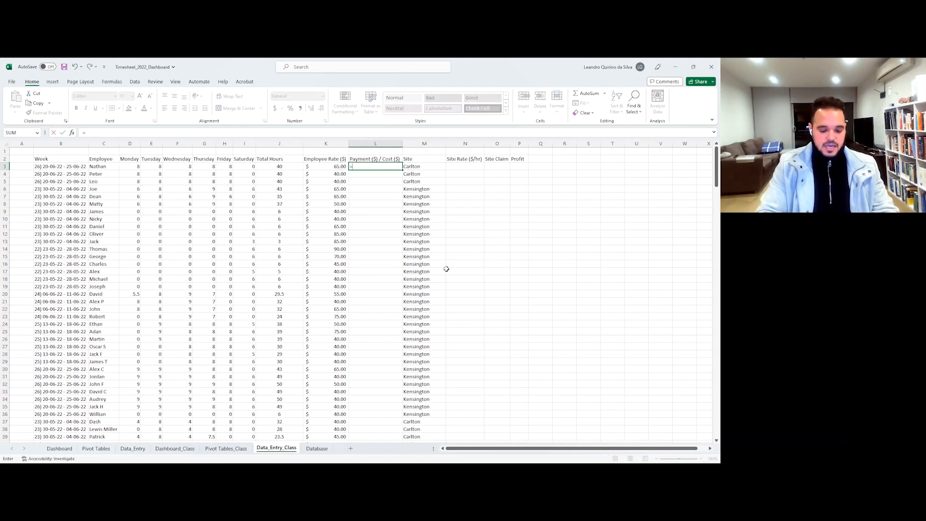
{"action": "key", "text": "Tab"}
{"action": "key", "text": "Left"}
{"action": "type", "text": ","}
{"action": "key", "text": "Left"}
{"action": "key", "text": "Left"}
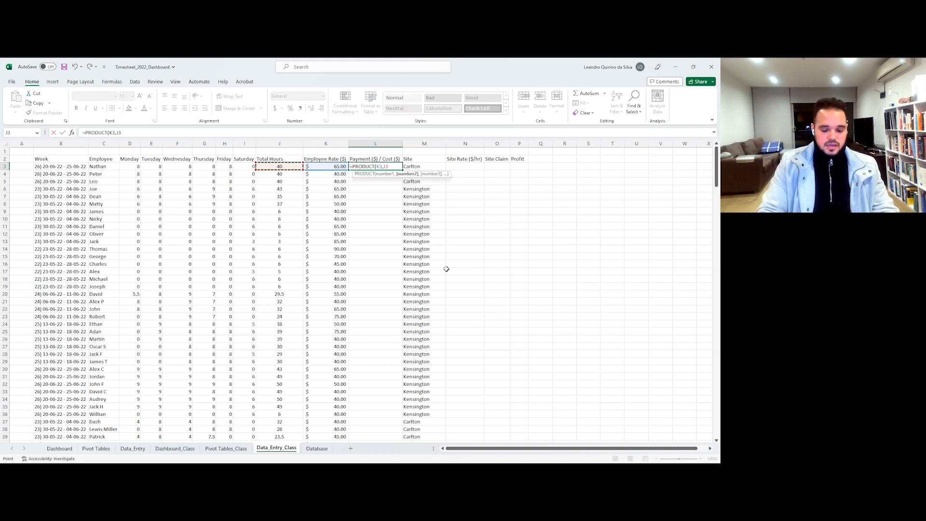
{"action": "type", "text": ")"}
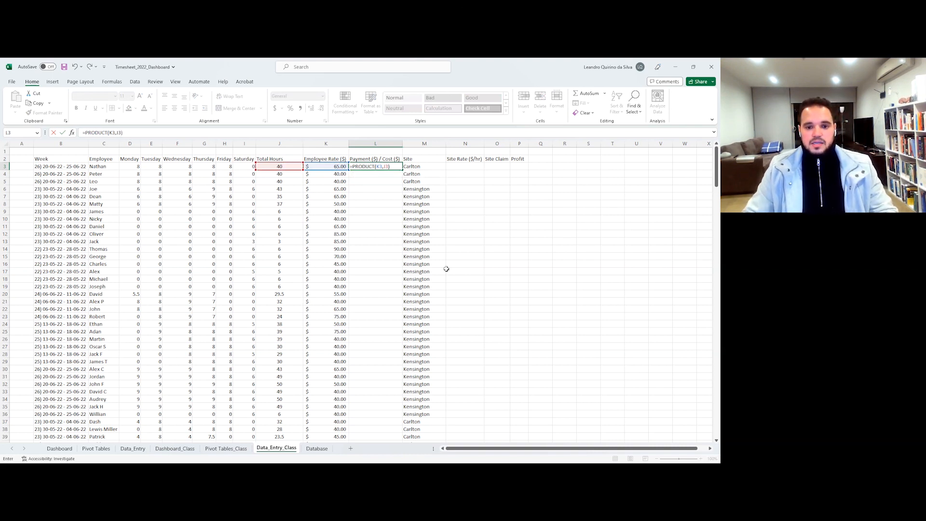
{"action": "key", "text": "Return"}
{"action": "key", "text": "Up"}
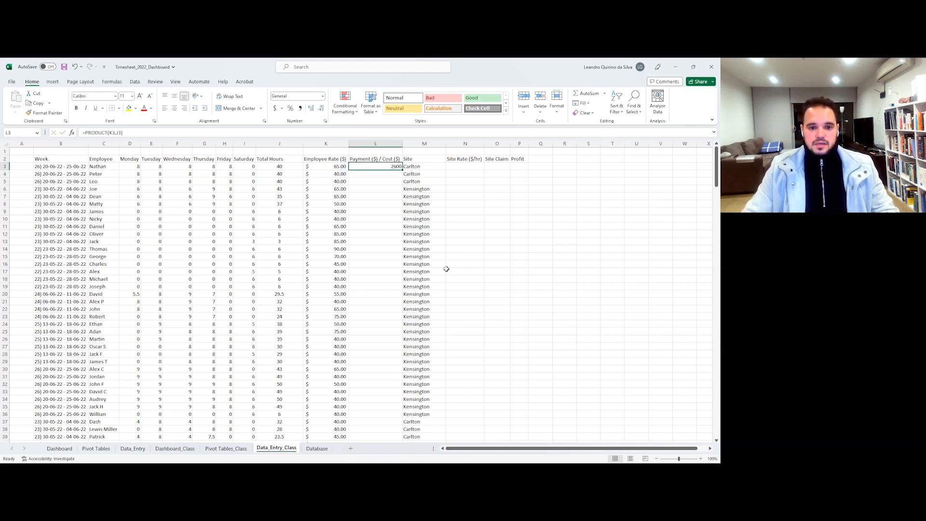
Step: Apply the Accounting number format to the Payment ($) / Cost ($) cell L3
{"action": "left_click", "coordinate": [273, 109]}
{"action": "left_click", "coordinate": [389, 190]}
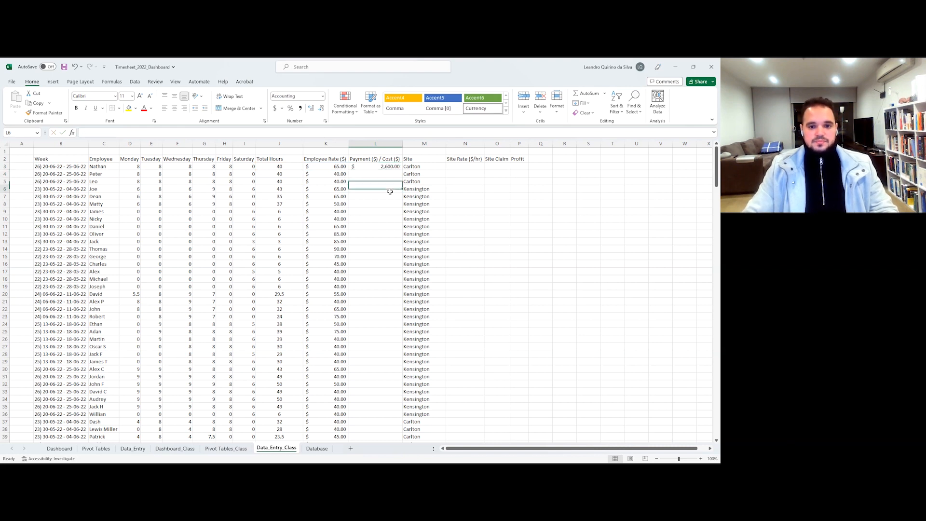
{"action": "key", "text": "Up"}
{"action": "key", "text": "Up"}
{"action": "key", "text": "Up"}
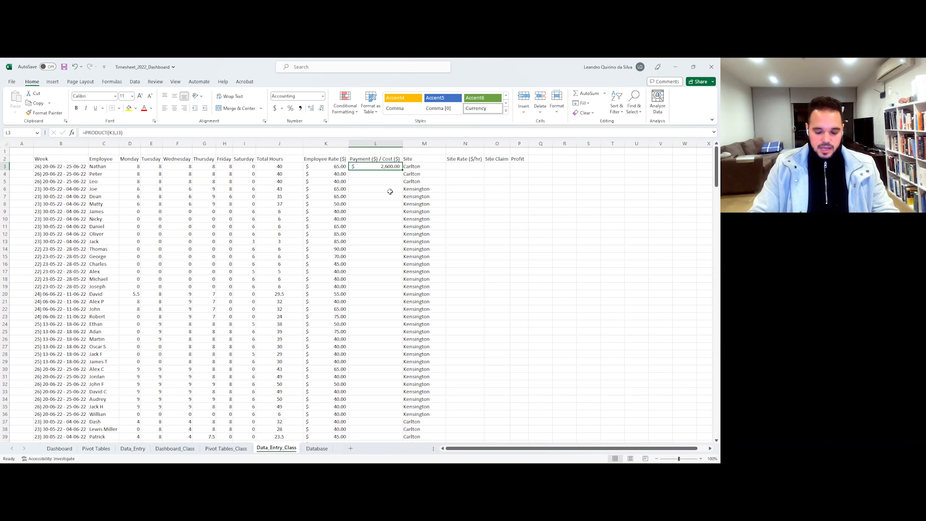
Step: Re-enter the payment formula in L3 as =PRODUCT(K3,J3), using the rate and total hours cells
{"action": "type", "text": "=prod"}
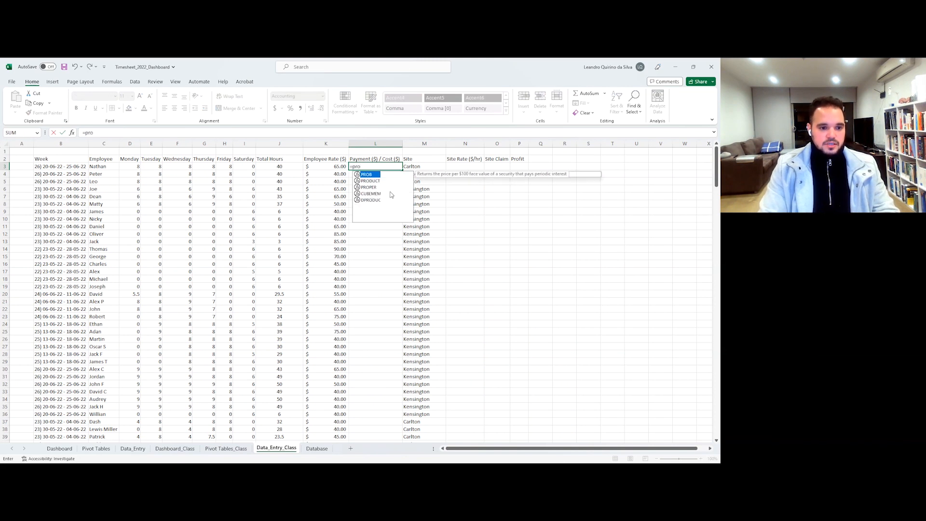
{"action": "key", "text": "Tab"}
{"action": "key", "text": "Left"}
{"action": "type", "text": ","}
{"action": "key", "text": "Left"}
{"action": "key", "text": "Left"}
{"action": "key", "text": "Left"}
{"action": "key", "text": "Right"}
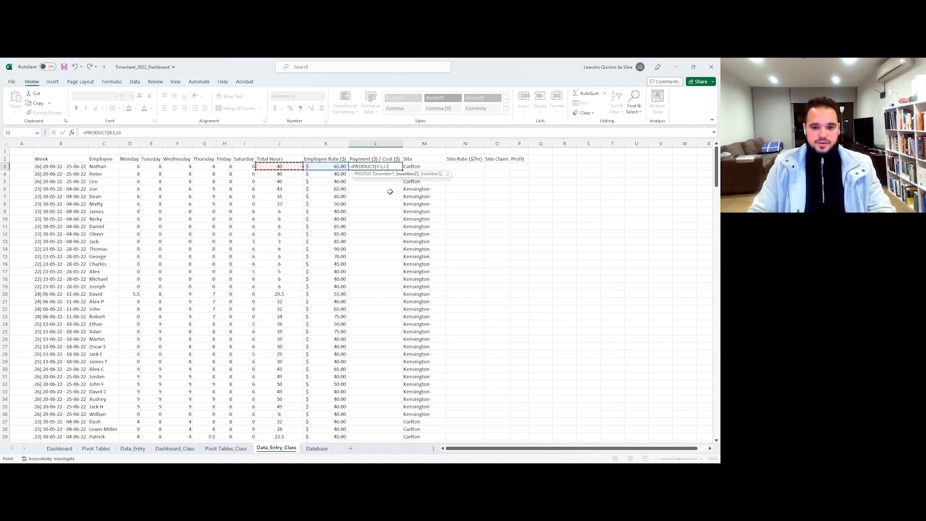
{"action": "key", "text": "Return"}
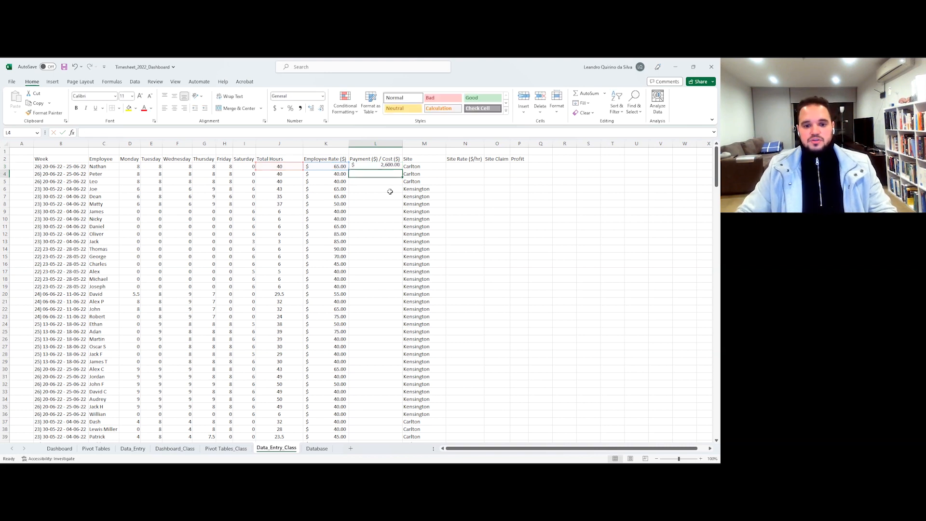
Step: Fill the L3 formula down the whole Payment ($) / Cost ($) column and check the filled rows
{"action": "left_click", "coordinate": [392, 167]}
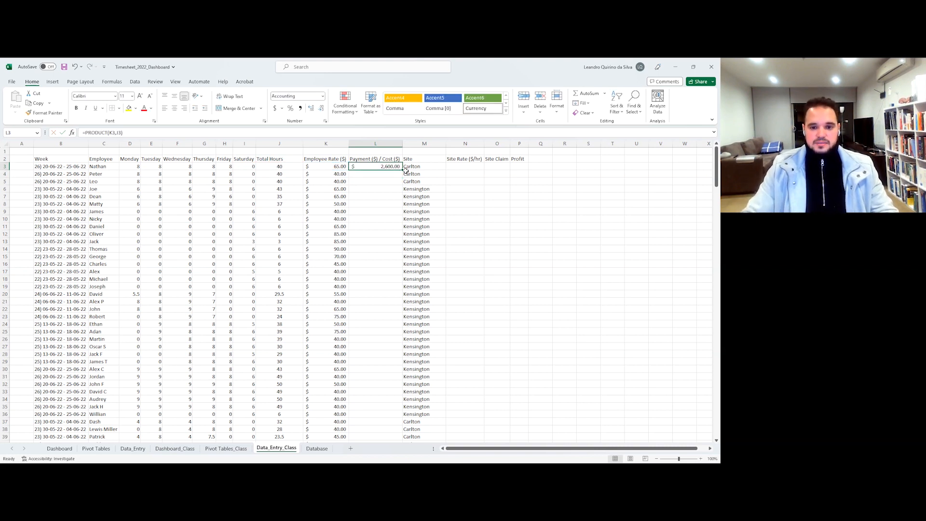
{"action": "double_click", "coordinate": [403, 169]}
{"action": "scroll", "coordinate": [389, 211], "scroll_direction": "down", "scroll_amount": 13}
{"action": "scroll", "coordinate": [389, 211], "scroll_direction": "down", "scroll_amount": 5}
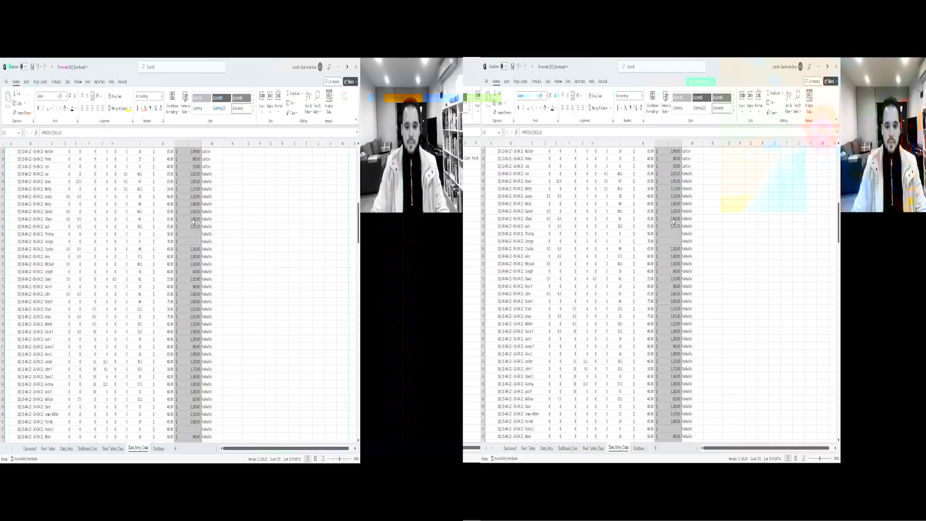
{"action": "scroll", "coordinate": [387, 222], "scroll_direction": "down", "scroll_amount": 1}
Step: Examine the payment cells in rows 66 and 67 together with the weekly hours and rates behind them
{"action": "left_click", "coordinate": [390, 214]}
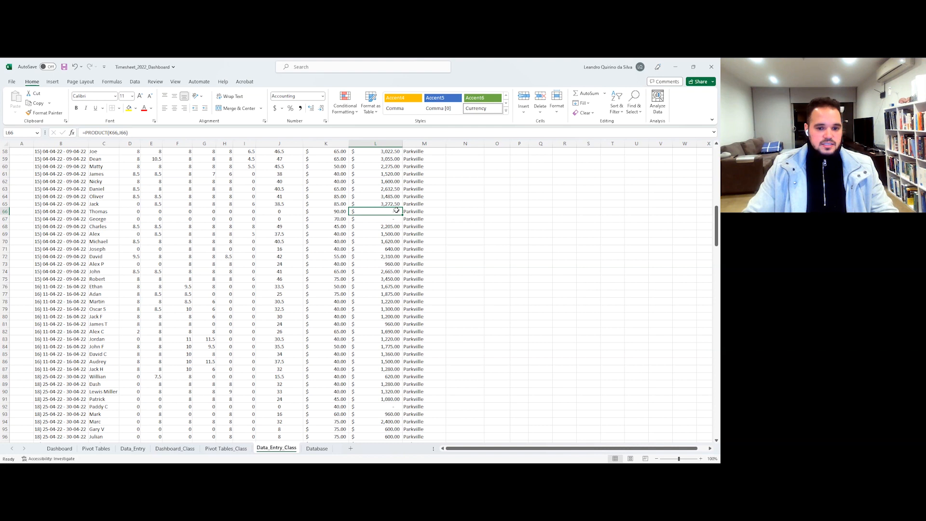
{"action": "left_click_drag", "start_coordinate": [398, 212], "coordinate": [380, 217]}
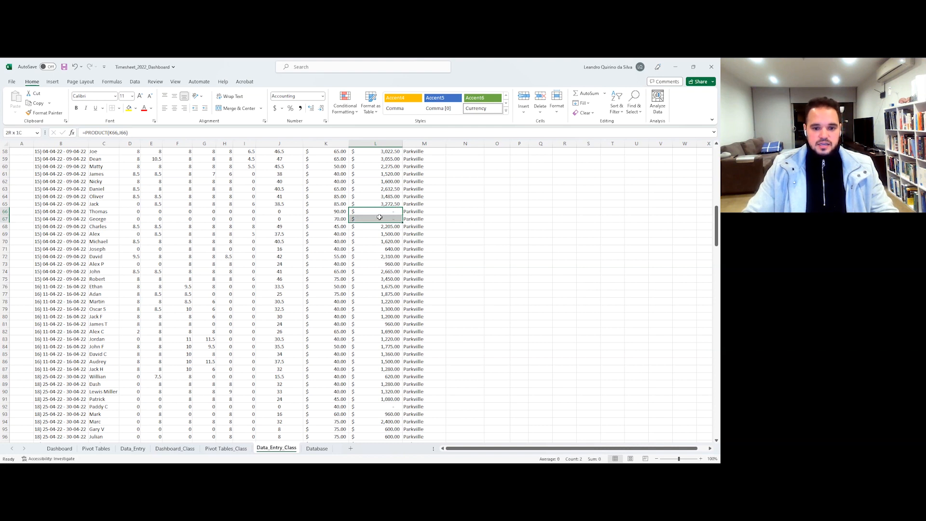
{"action": "left_click_drag", "start_coordinate": [377, 218], "coordinate": [46, 221]}
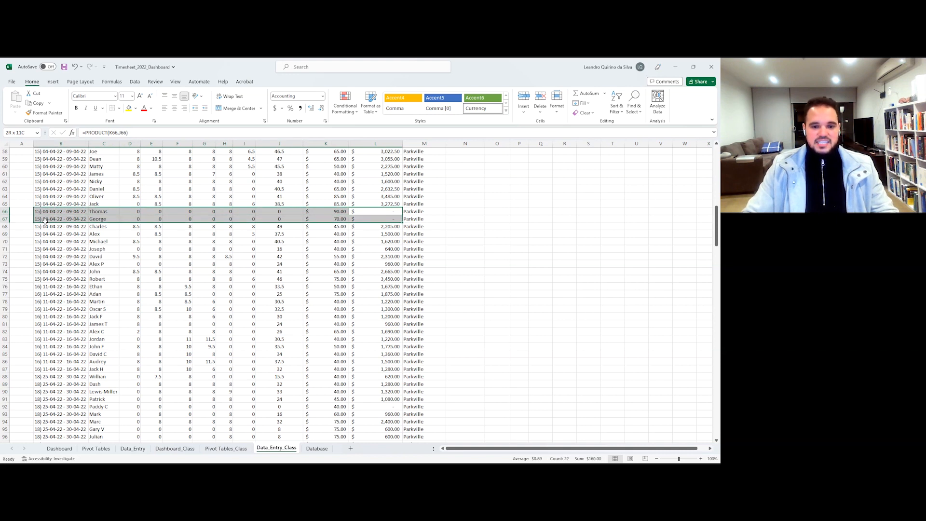
{"action": "left_click_drag", "start_coordinate": [45, 221], "coordinate": [45, 221]}
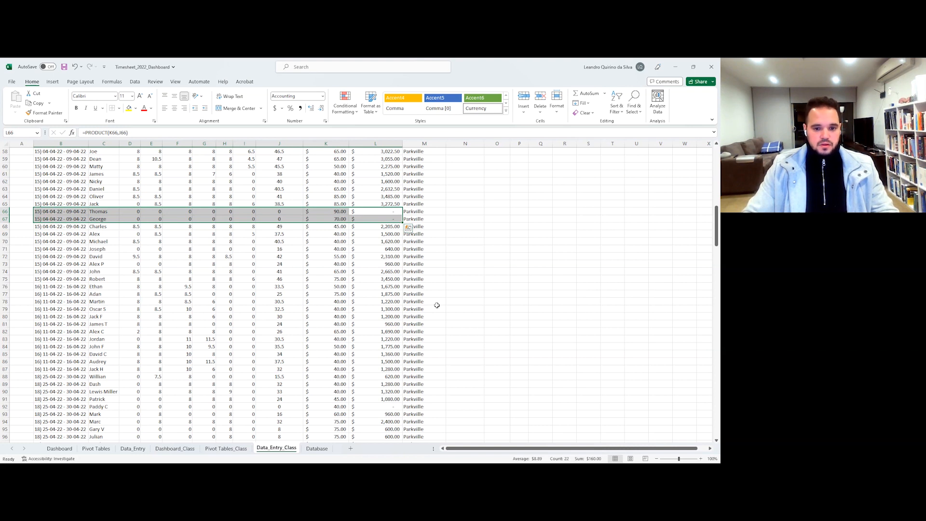
{"action": "scroll", "coordinate": [436, 305], "scroll_direction": "up", "scroll_amount": 19}
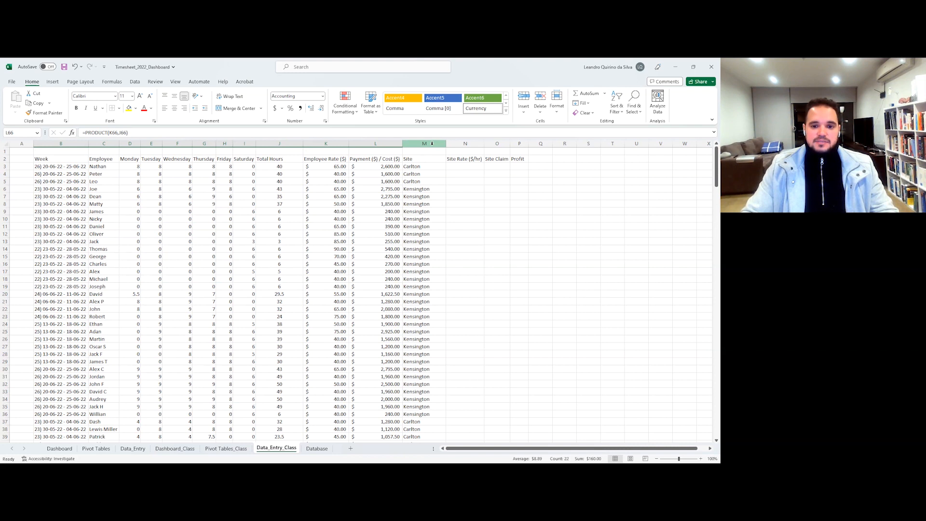
Step: Start a data validation rule on the first Site cell, M3, with List as the allowed type
{"action": "left_click", "coordinate": [429, 144]}
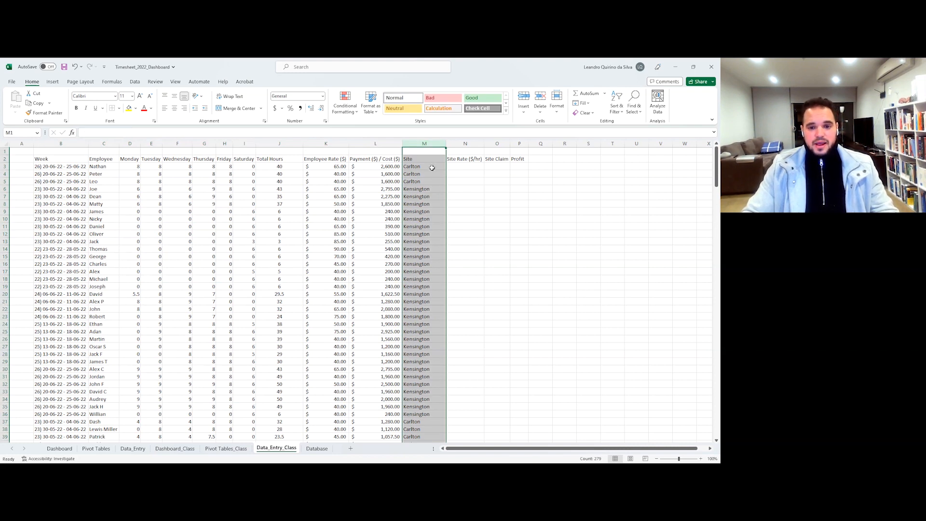
{"action": "left_click", "coordinate": [432, 167]}
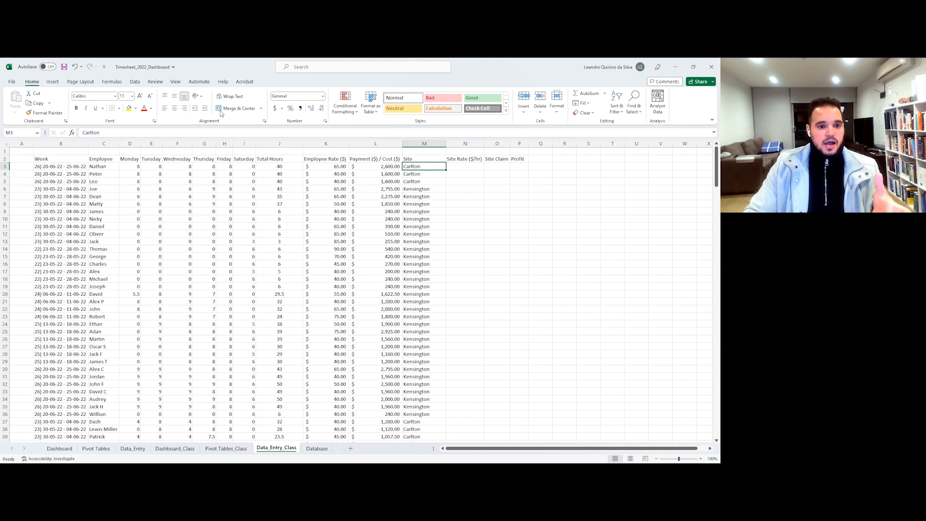
{"action": "left_click", "coordinate": [136, 82]}
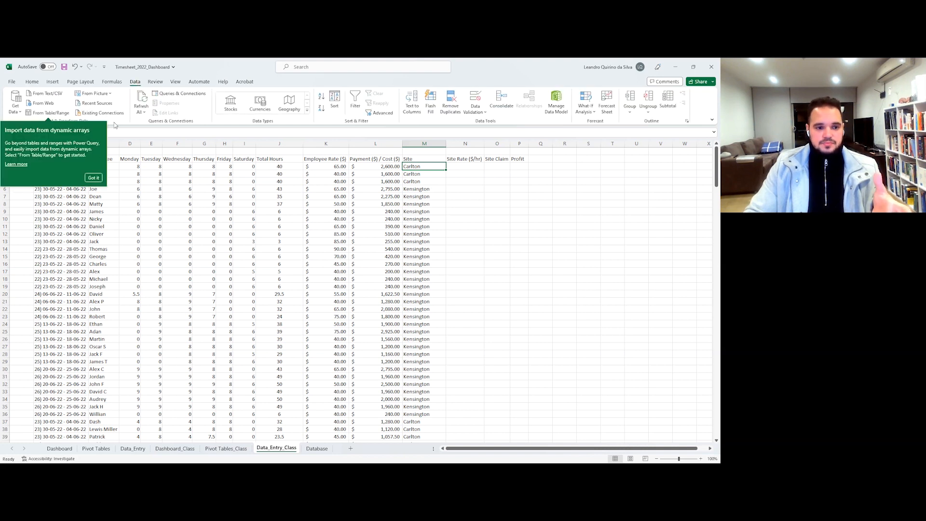
{"action": "left_click", "coordinate": [94, 178]}
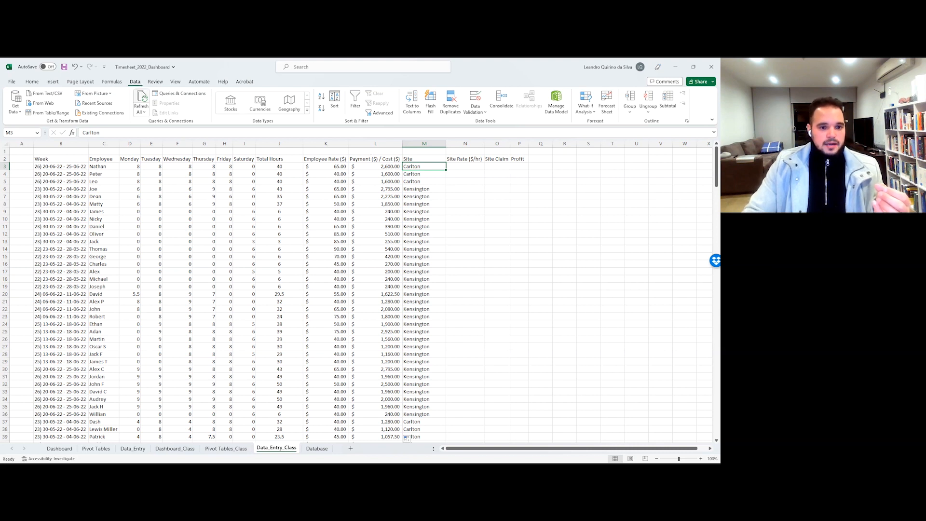
{"action": "left_click", "coordinate": [475, 110]}
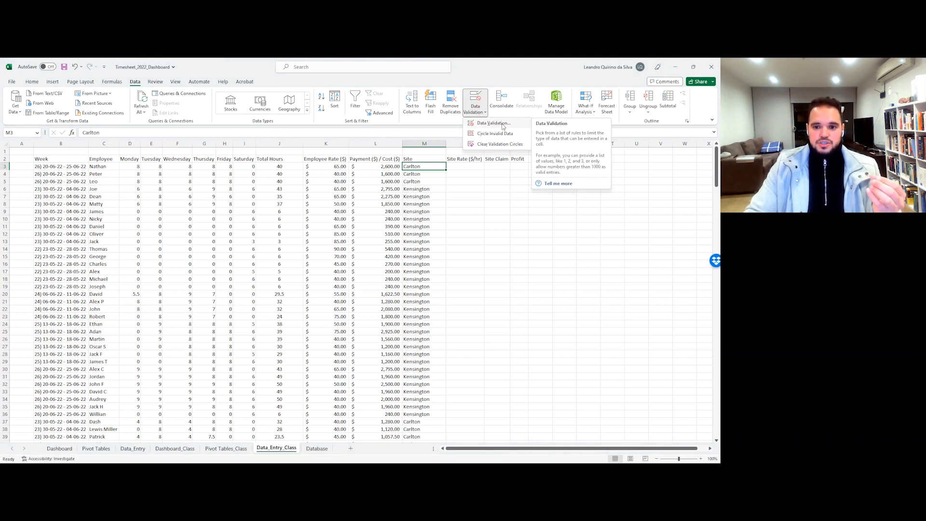
{"action": "left_click", "coordinate": [504, 125]}
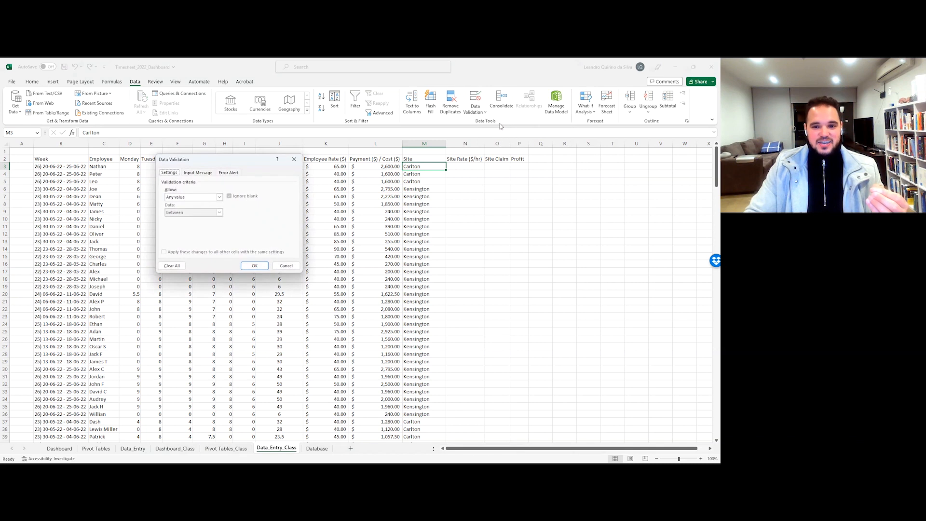
{"action": "left_click", "coordinate": [220, 198]}
{"action": "left_click", "coordinate": [180, 219]}
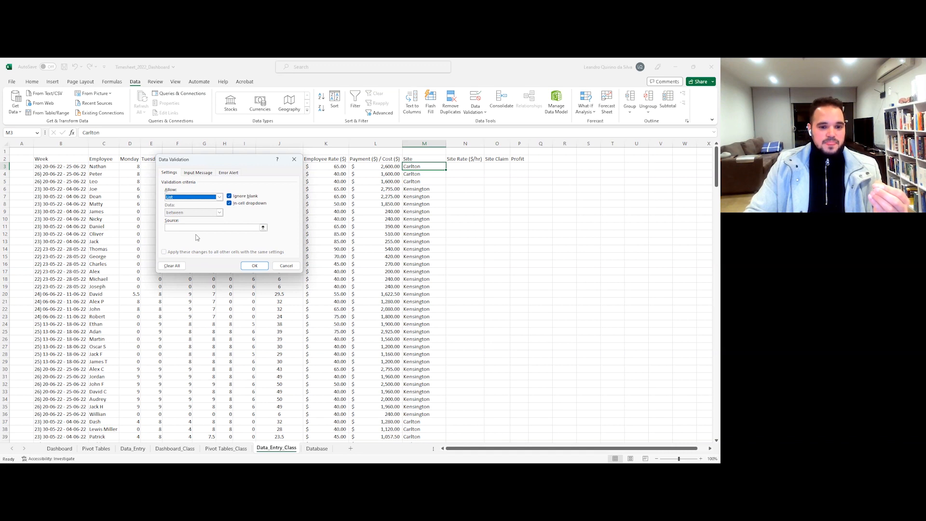
Step: Set the validation list's source to the site names on the Database sheet, =Database!$H$4:$H$12, and apply the rule
{"action": "left_click", "coordinate": [263, 228]}
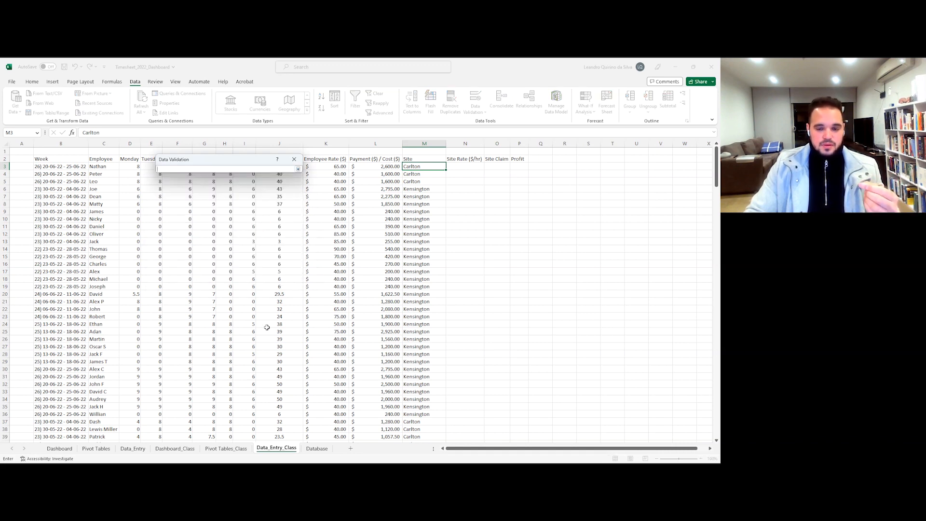
{"action": "left_click", "coordinate": [317, 448]}
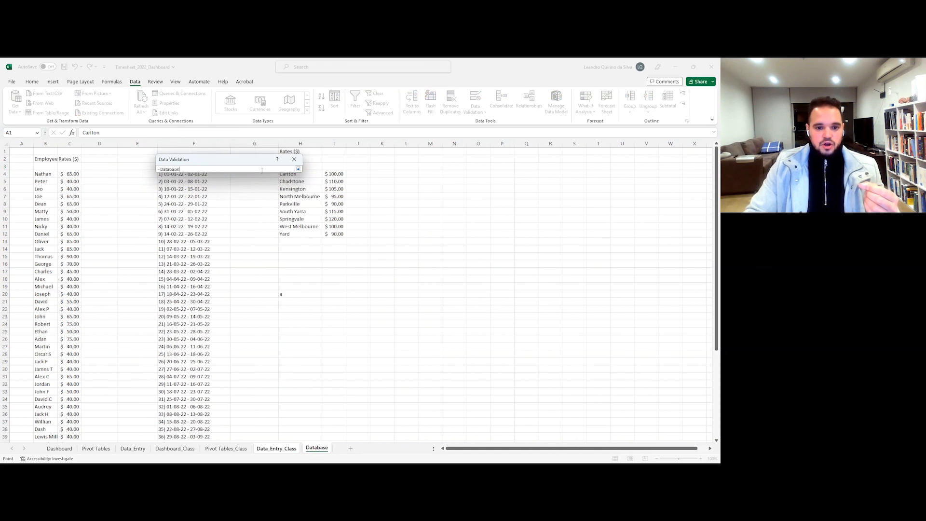
{"action": "left_click_drag", "start_coordinate": [251, 160], "coordinate": [158, 166]}
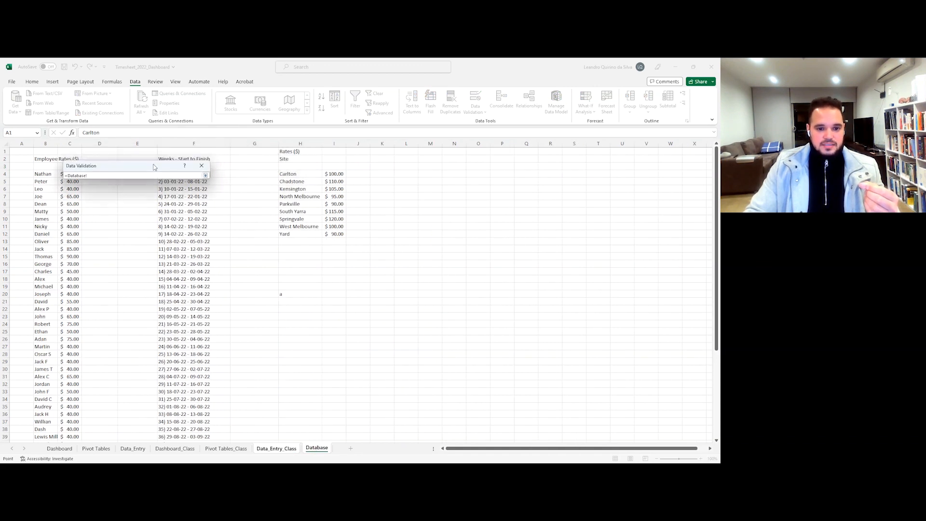
{"action": "left_click_drag", "start_coordinate": [305, 174], "coordinate": [305, 235]}
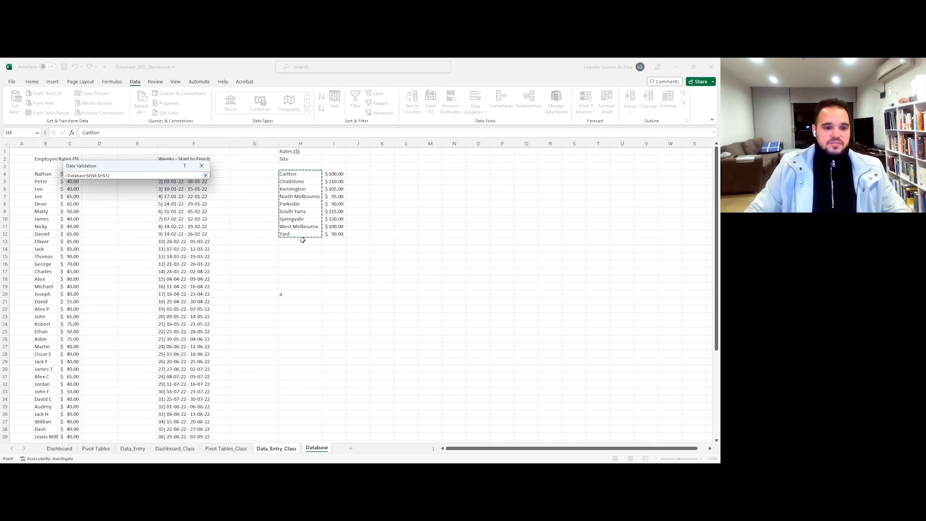
{"action": "key", "text": "Return"}
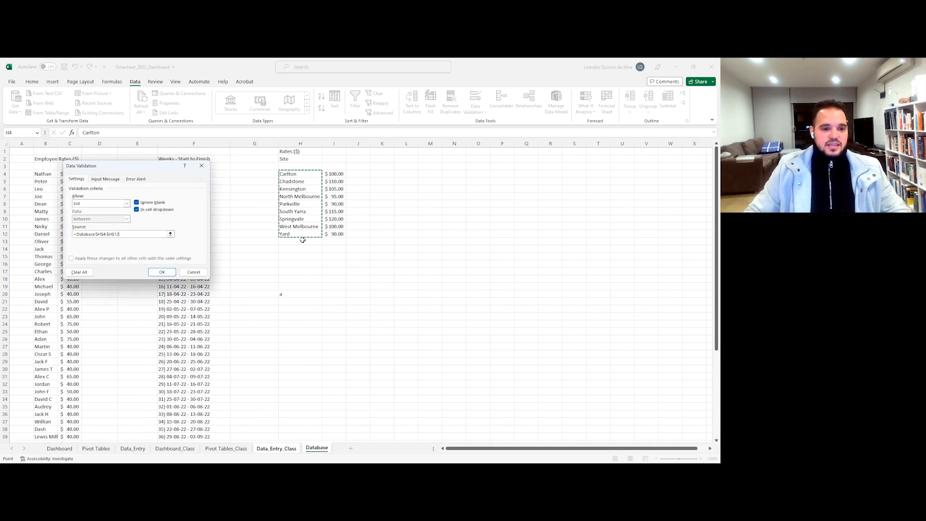
{"action": "left_click", "coordinate": [169, 272]}
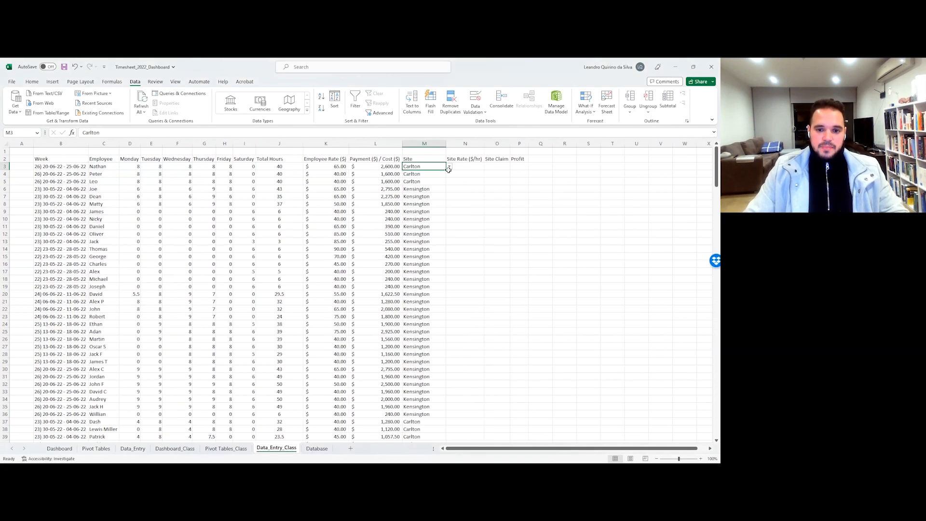
Step: Test the site list in M3 by choosing several sites such as Parkville, finishing with Springvale
{"action": "left_click", "coordinate": [449, 166]}
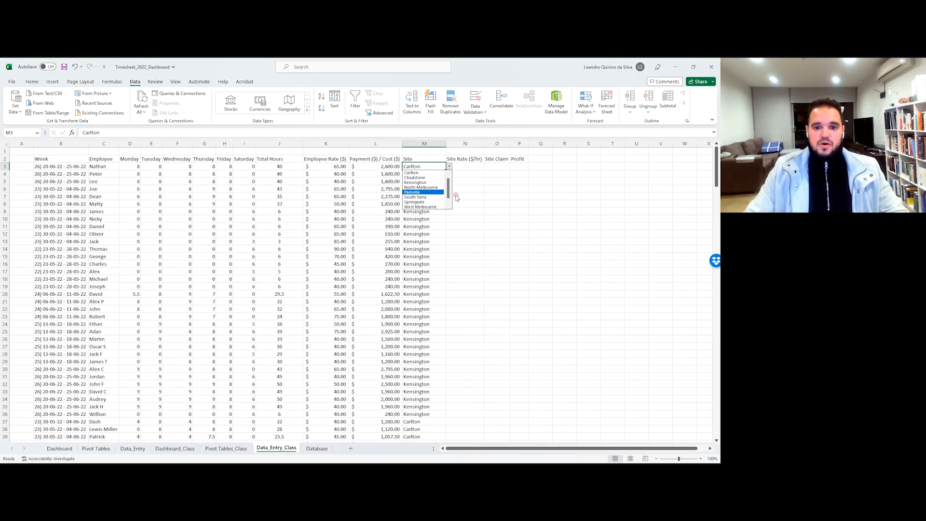
{"action": "left_click", "coordinate": [437, 183]}
{"action": "left_click", "coordinate": [450, 166]}
{"action": "left_click", "coordinate": [427, 202]}
{"action": "left_click", "coordinate": [449, 166]}
{"action": "left_click", "coordinate": [419, 188]}
{"action": "left_click", "coordinate": [449, 167]}
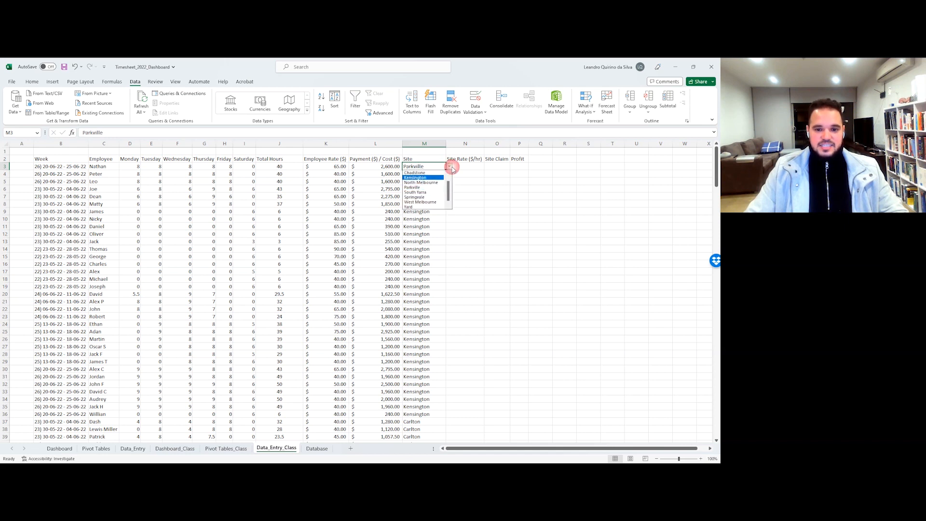
{"action": "left_click", "coordinate": [427, 197]}
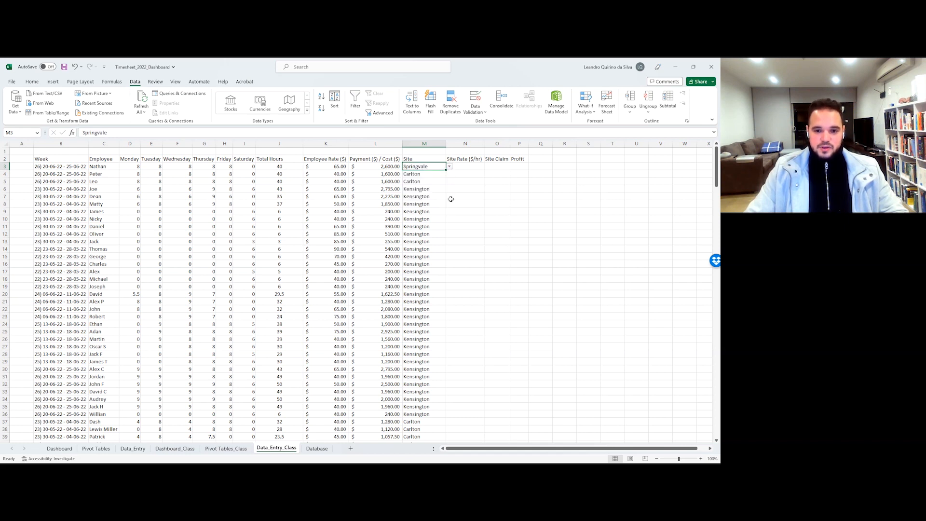
Step: Copy the Carlton entry from M4 and paste it over the site in M3
{"action": "left_click", "coordinate": [427, 174]}
{"action": "key", "text": "ctrl+c"}
{"action": "key", "text": "Up"}
{"action": "key", "text": "ctrl+v"}
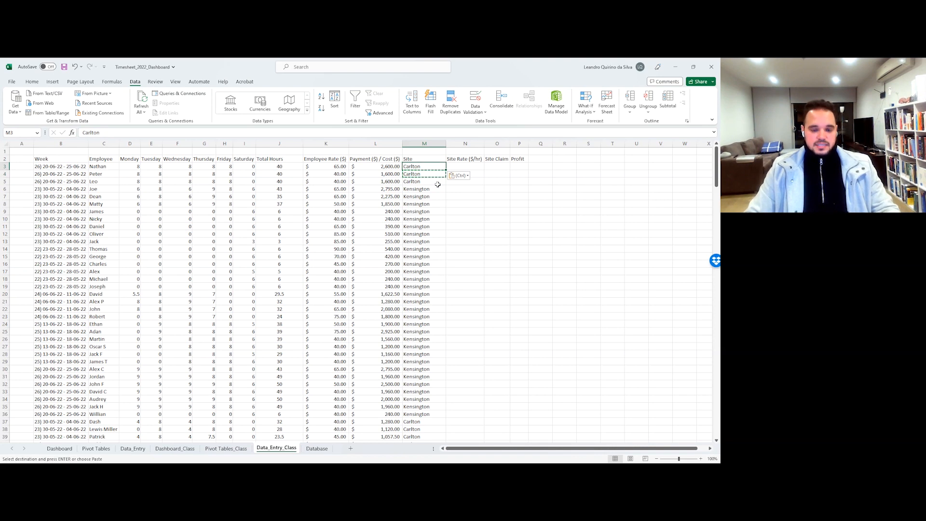
Step: Undo the paste and the preceding test site choices in M3
{"action": "key", "text": "ctrl+z"}
{"action": "key", "text": "ctrl+z"}
{"action": "key", "text": "ctrl+z"}
{"action": "key", "text": "Down"}
{"action": "key", "text": "Escape"}
{"action": "key", "text": "Up"}
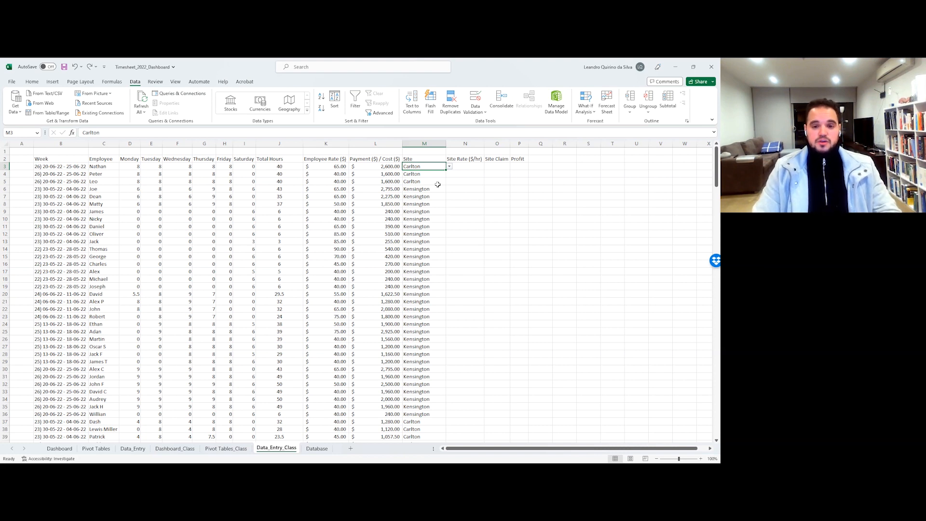
Step: Try to paste the copied M3 site entry down the whole Site column from M4, and undo the paste
{"action": "key", "text": "ctrl+c"}
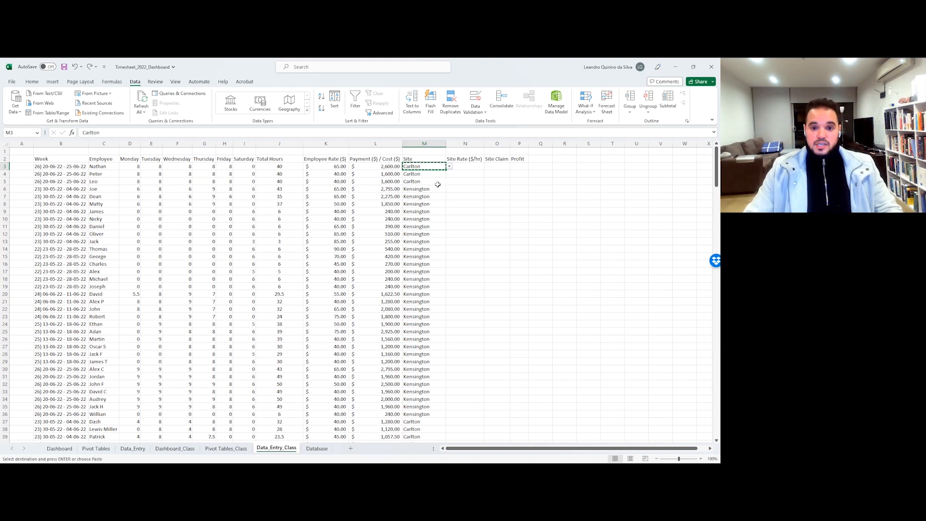
{"action": "left_click", "coordinate": [440, 172]}
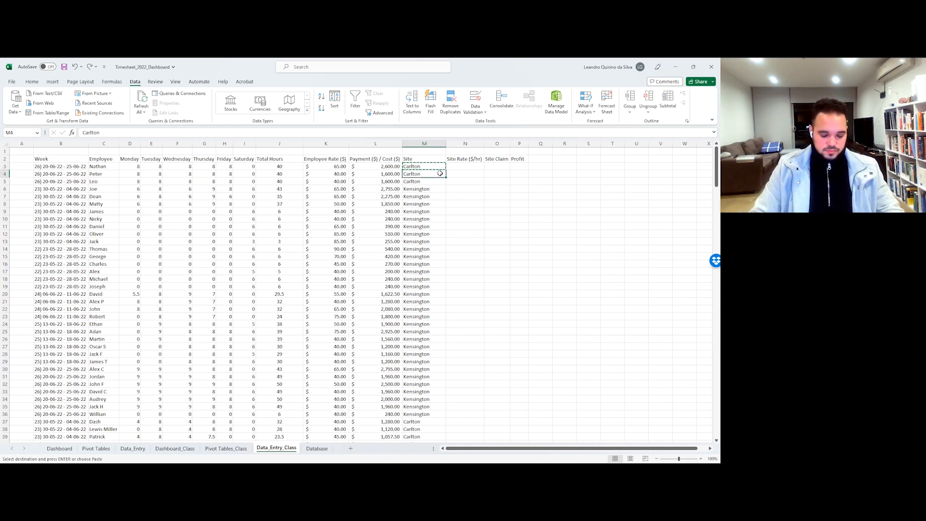
{"action": "key", "text": "ctrl+shift+Down"}
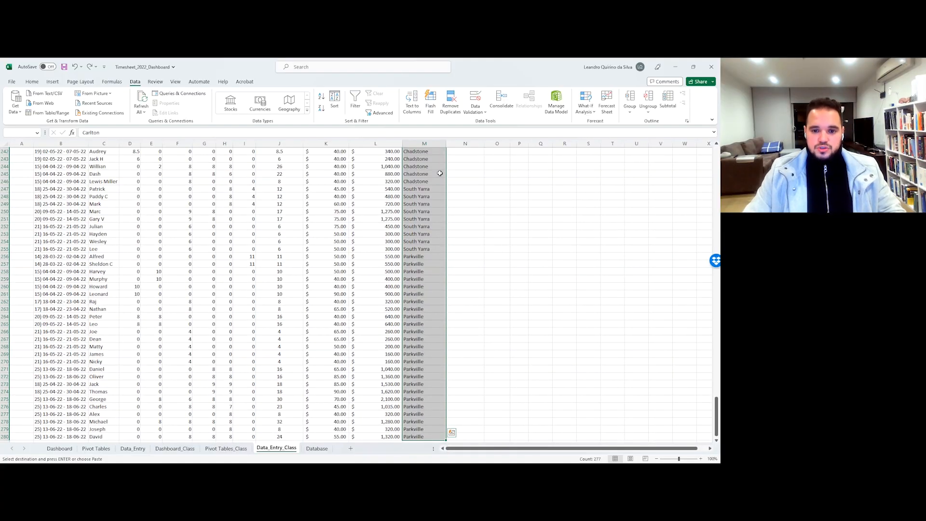
{"action": "right_click", "coordinate": [439, 173]}
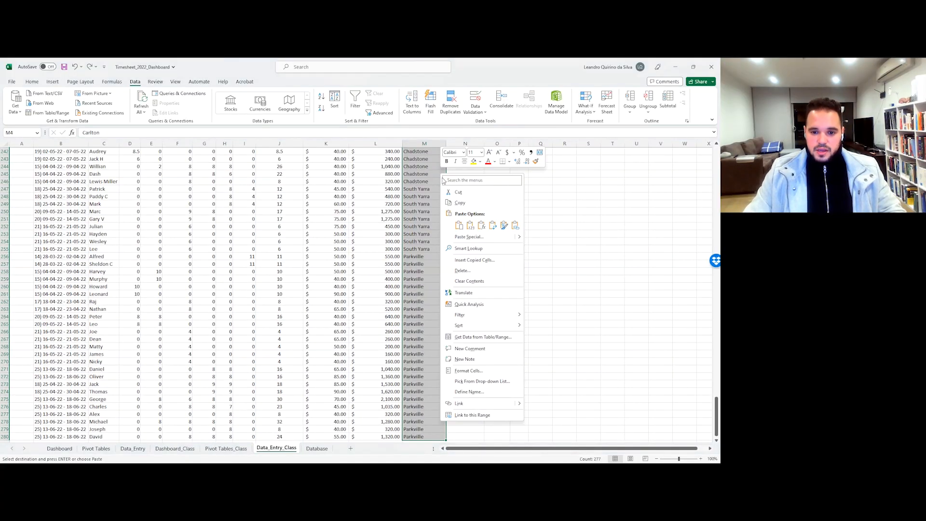
{"action": "left_click", "coordinate": [483, 229]}
{"action": "scroll", "coordinate": [483, 230], "scroll_direction": "up", "scroll_amount": 20}
{"action": "scroll", "coordinate": [443, 253], "scroll_direction": "down", "scroll_amount": 3}
{"action": "left_click", "coordinate": [441, 250]}
{"action": "key", "text": "ctrl+z"}
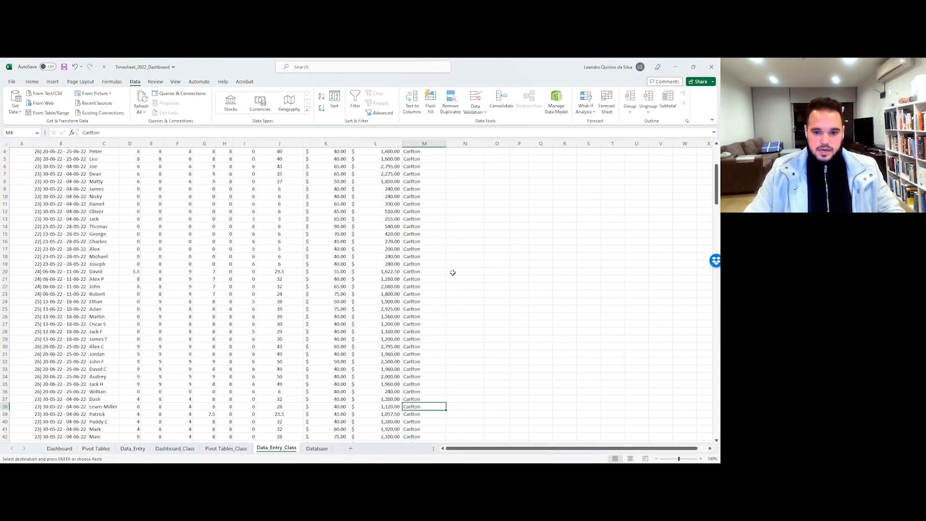
Step: Paste the copied M3 site cell, including its dropdown, into M4
{"action": "left_click", "coordinate": [428, 167]}
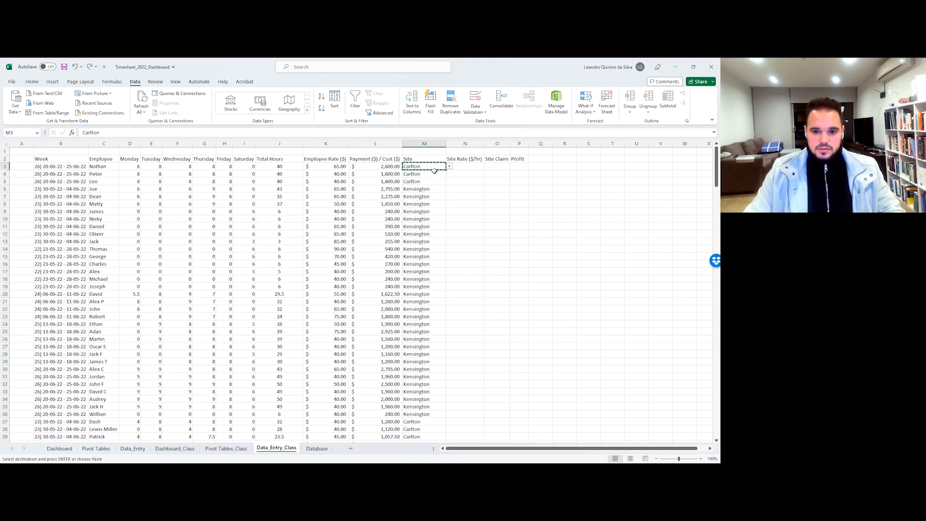
{"action": "key", "text": "Down"}
{"action": "key", "text": "ctrl+v"}
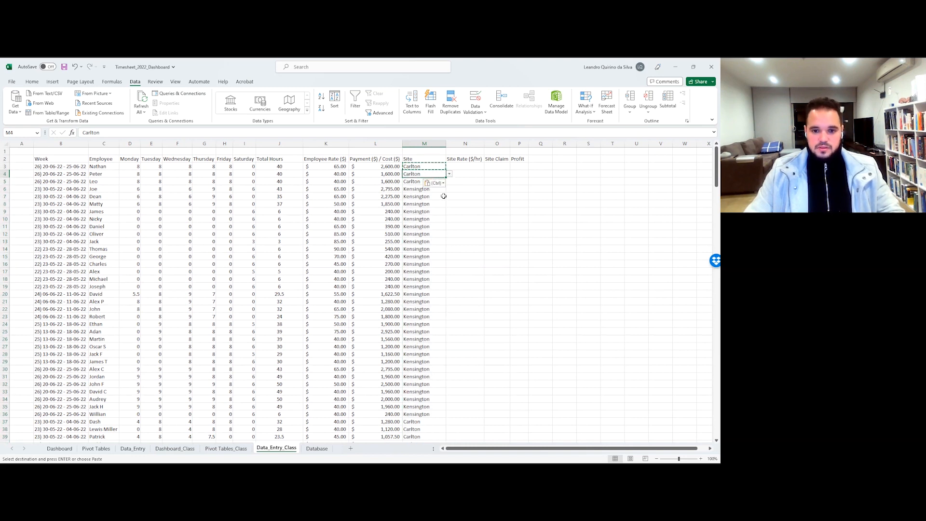
Step: Try to copy the site cell from M4 into M10, and undo the paste
{"action": "key", "text": "ctrl+c"}
{"action": "left_click", "coordinate": [423, 221]}
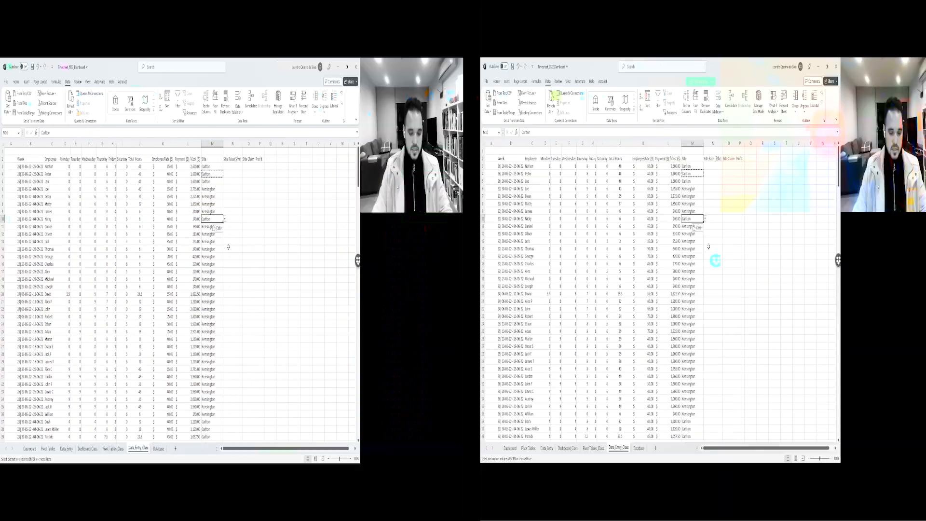
{"action": "key", "text": "Escape"}
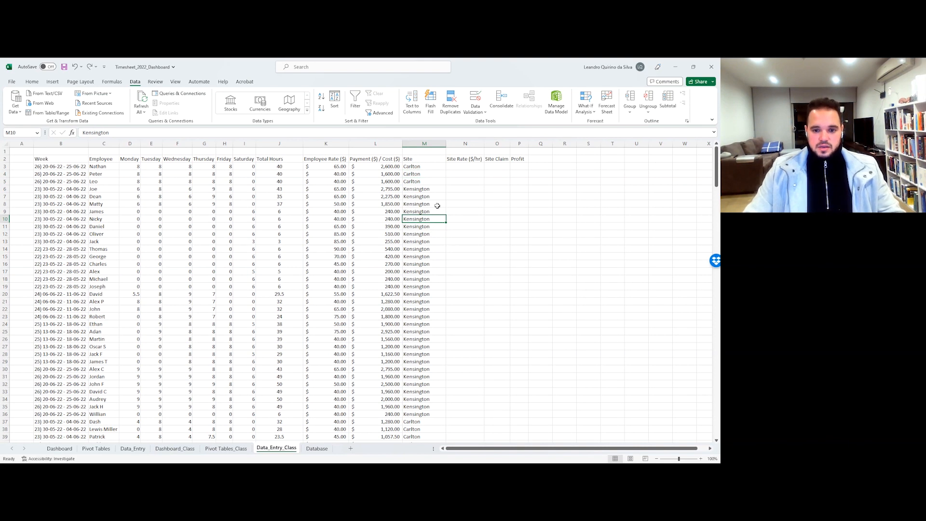
Step: Copy the M4 site cell with its dropdown into M5 and check the list there
{"action": "left_click", "coordinate": [434, 181]}
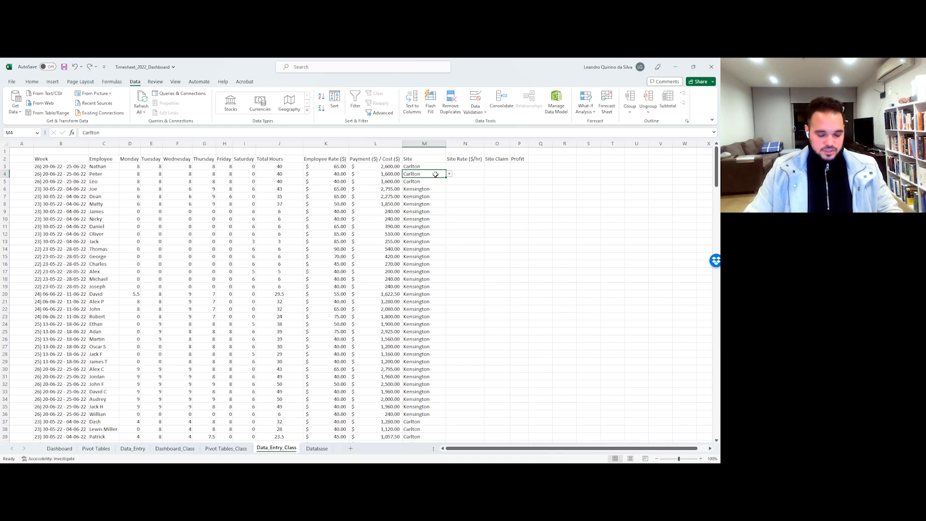
{"action": "key", "text": "ctrl+c"}
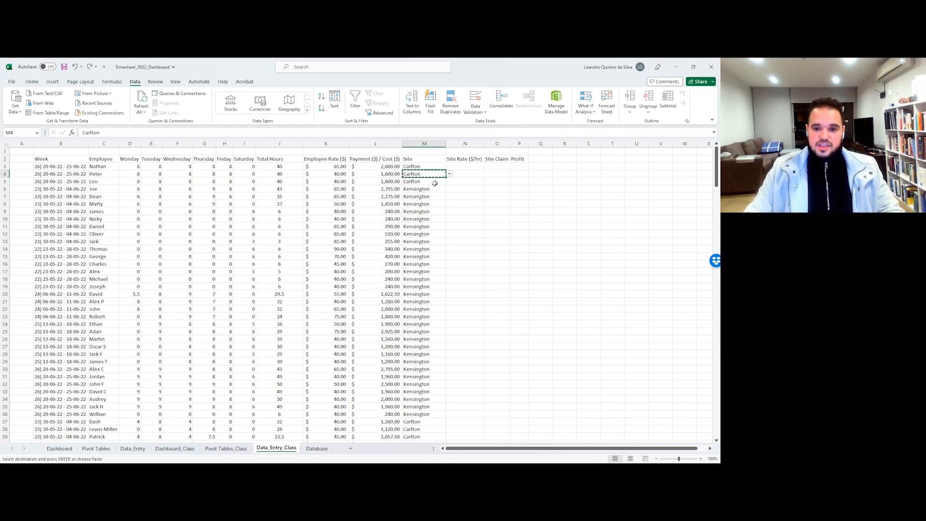
{"action": "key", "text": "Escape"}
{"action": "left_click", "coordinate": [450, 182]}
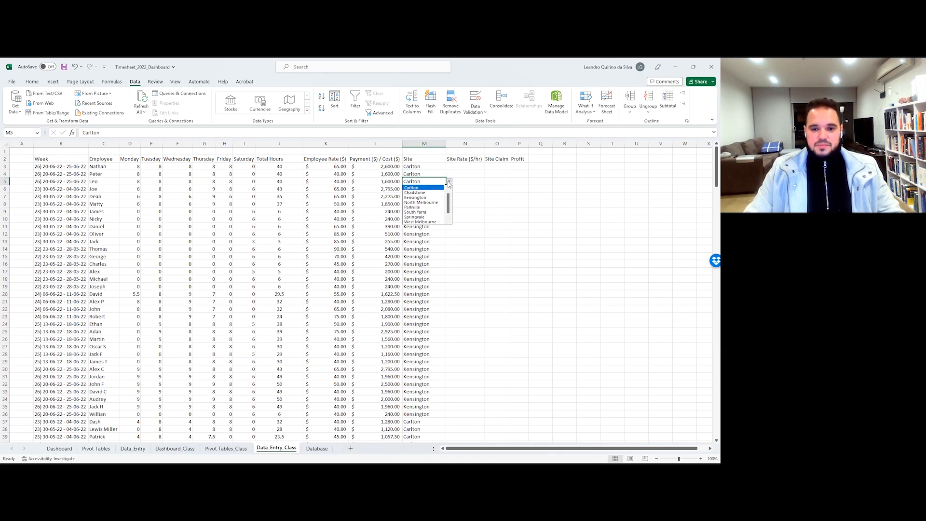
{"action": "left_click", "coordinate": [483, 196]}
Step: Try to apply the copied M4 site cell to M6 with a paste option
{"action": "left_click", "coordinate": [436, 191]}
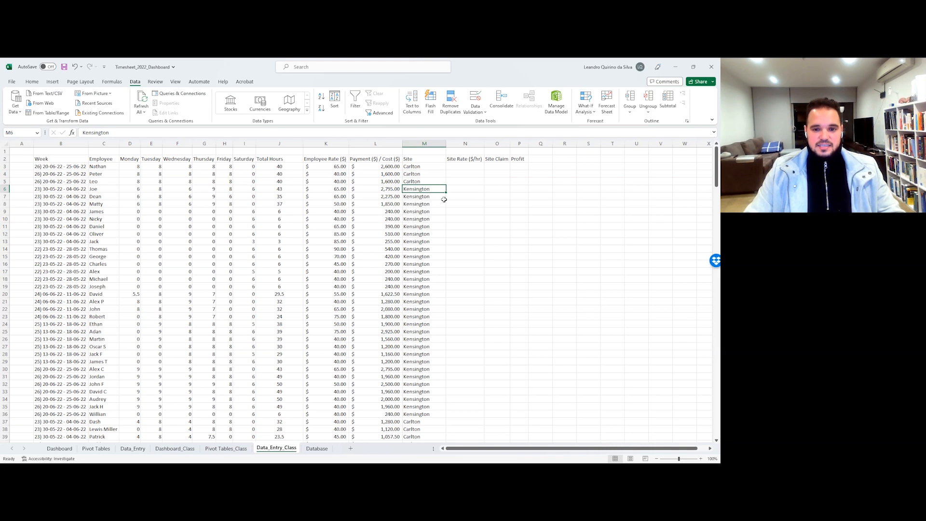
{"action": "left_click", "coordinate": [435, 175]}
{"action": "key", "text": "ctrl+c"}
{"action": "left_click", "coordinate": [434, 190]}
{"action": "right_click", "coordinate": [437, 187]}
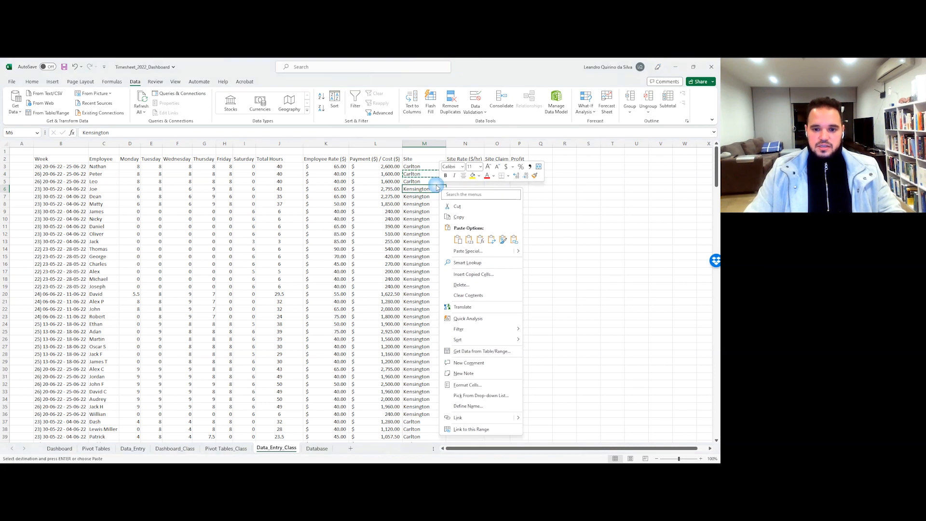
{"action": "left_click", "coordinate": [480, 240]}
{"action": "left_click", "coordinate": [476, 226]}
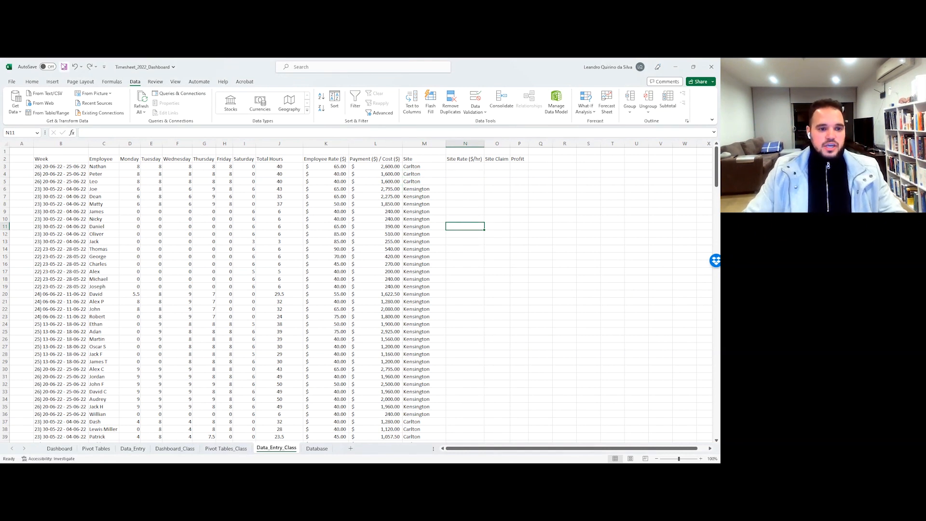
Step: Save the workbook and browse the full site list in M3 without changing the selected site
{"action": "left_click", "coordinate": [64, 67]}
{"action": "left_click", "coordinate": [430, 181]}
{"action": "left_click", "coordinate": [438, 168]}
{"action": "left_click", "coordinate": [449, 168]}
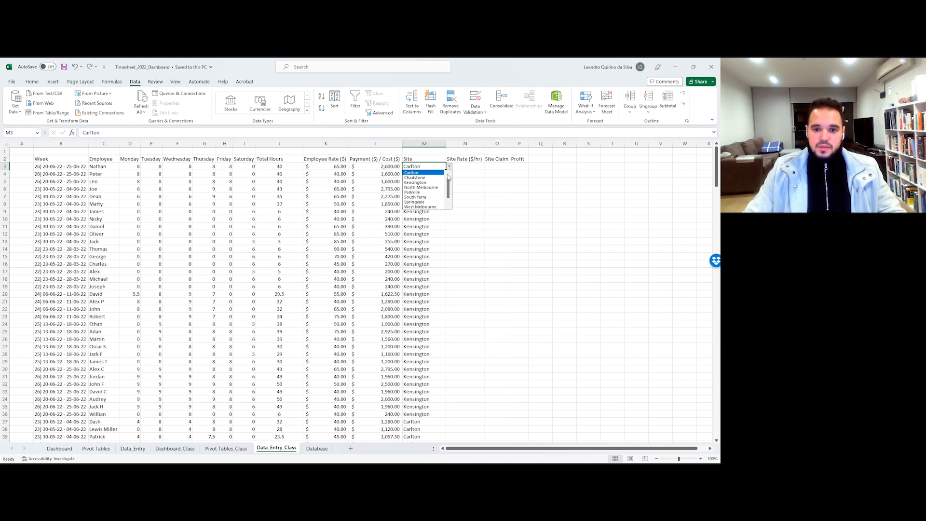
{"action": "left_click", "coordinate": [448, 208]}
{"action": "left_click_drag", "start_coordinate": [449, 194], "coordinate": [448, 176]}
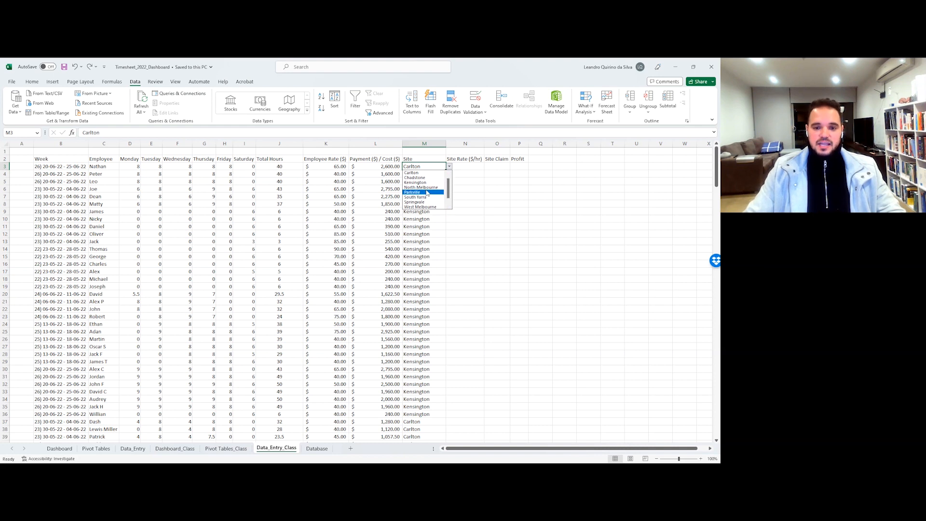
{"action": "left_click", "coordinate": [449, 166]}
{"action": "left_click_drag", "start_coordinate": [519, 159], "coordinate": [67, 159]}
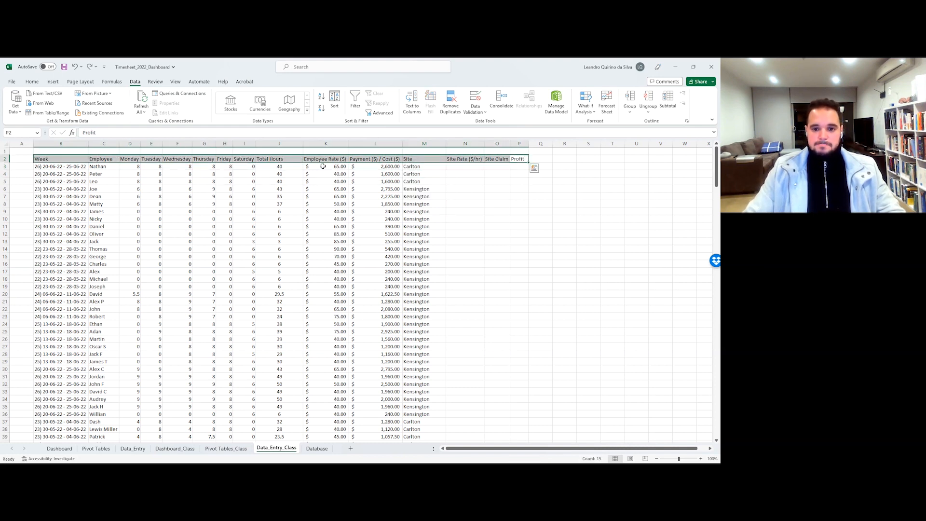
{"action": "left_click", "coordinate": [421, 183]}
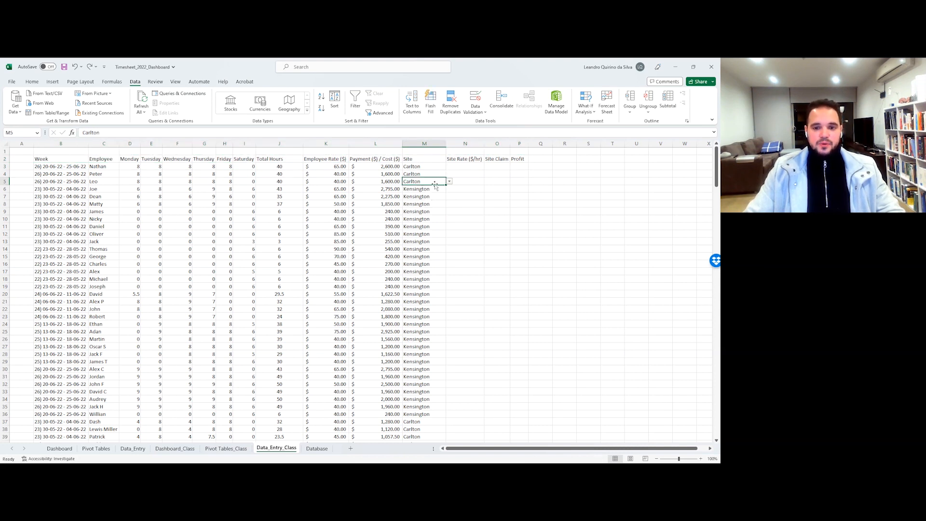
{"action": "left_click", "coordinate": [433, 175]}
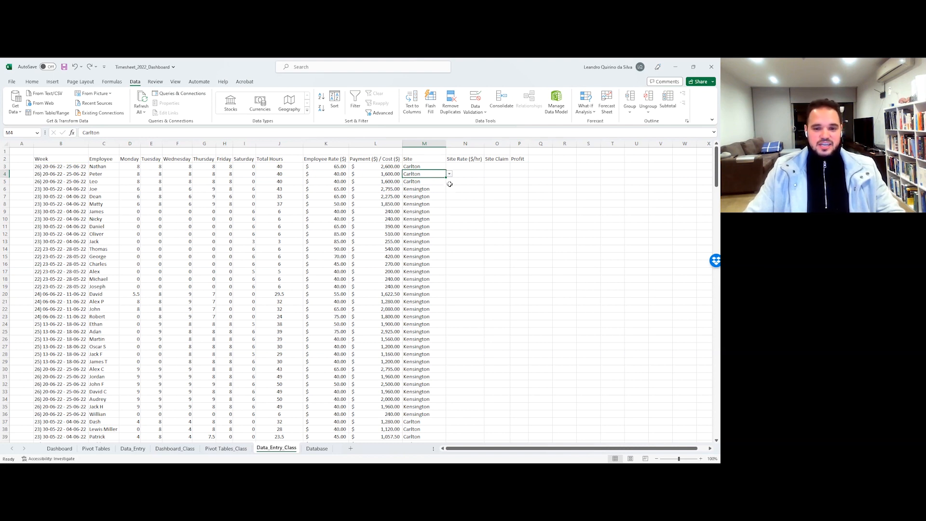
Step: Review M3's data validation rule, keeping the List type and the source =Database!$H$4:$H$12
{"action": "left_click", "coordinate": [437, 168]}
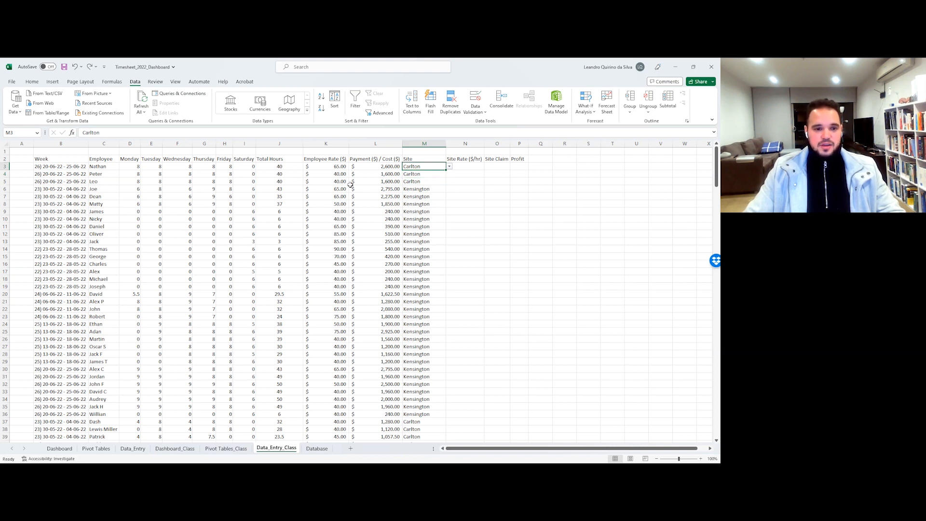
{"action": "left_click", "coordinate": [478, 110]}
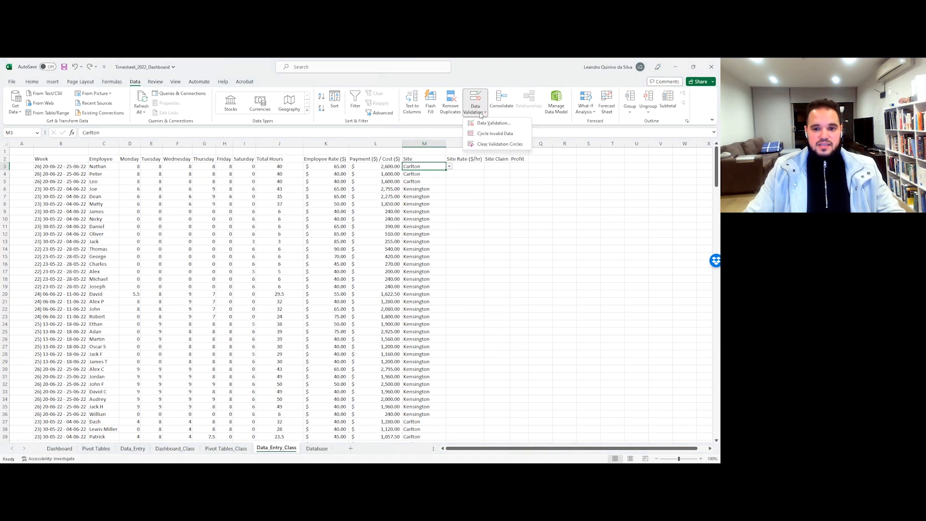
{"action": "left_click", "coordinate": [479, 124]}
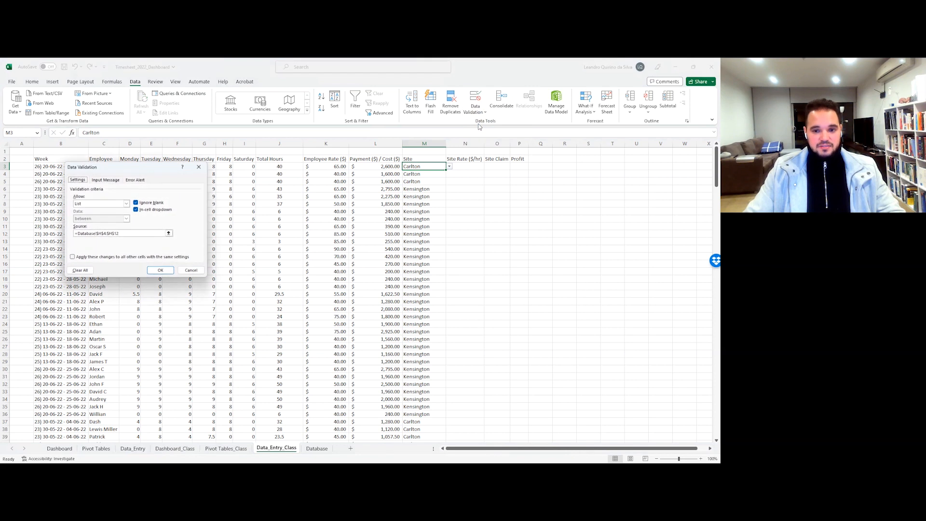
{"action": "left_click", "coordinate": [128, 204]}
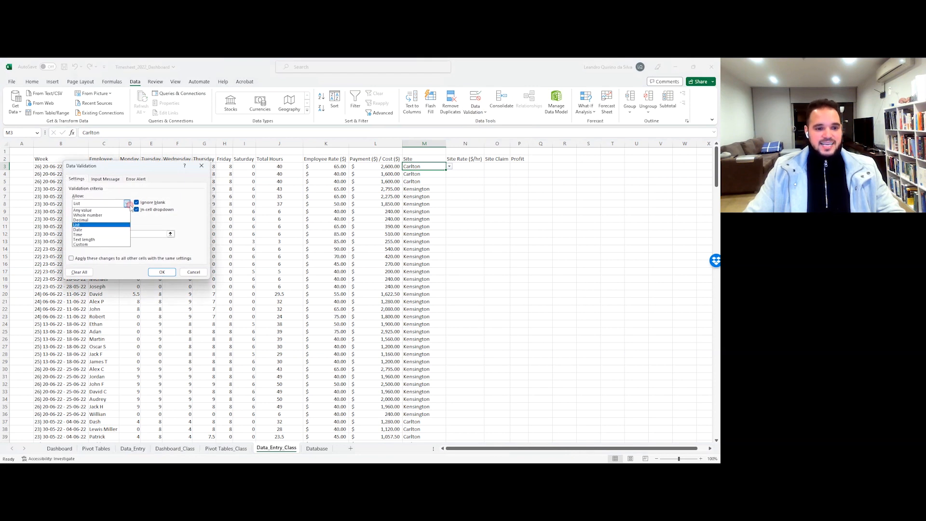
{"action": "left_click", "coordinate": [114, 229]}
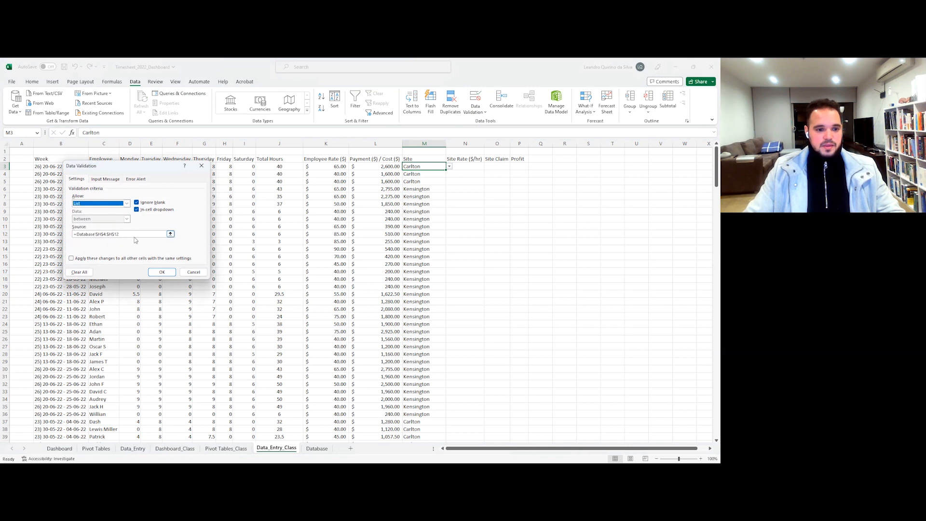
{"action": "left_click", "coordinate": [170, 233]}
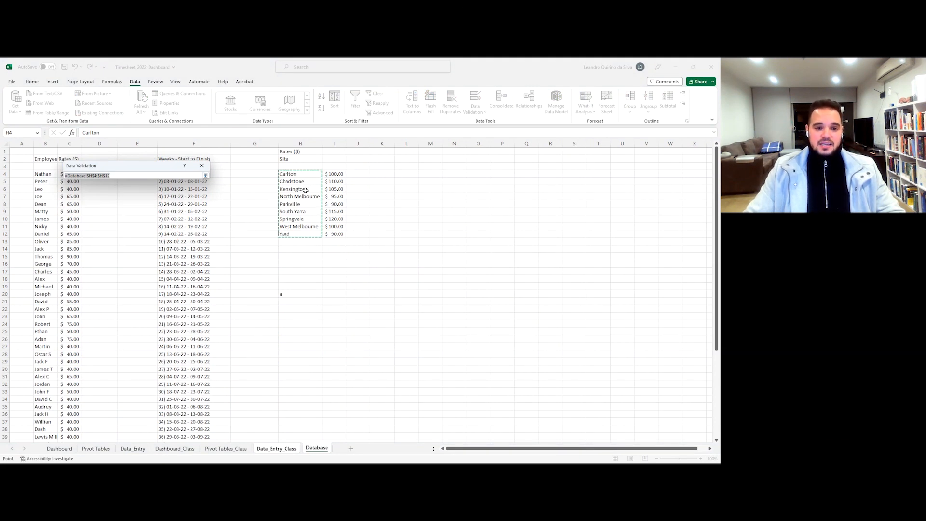
{"action": "key", "text": "Return"}
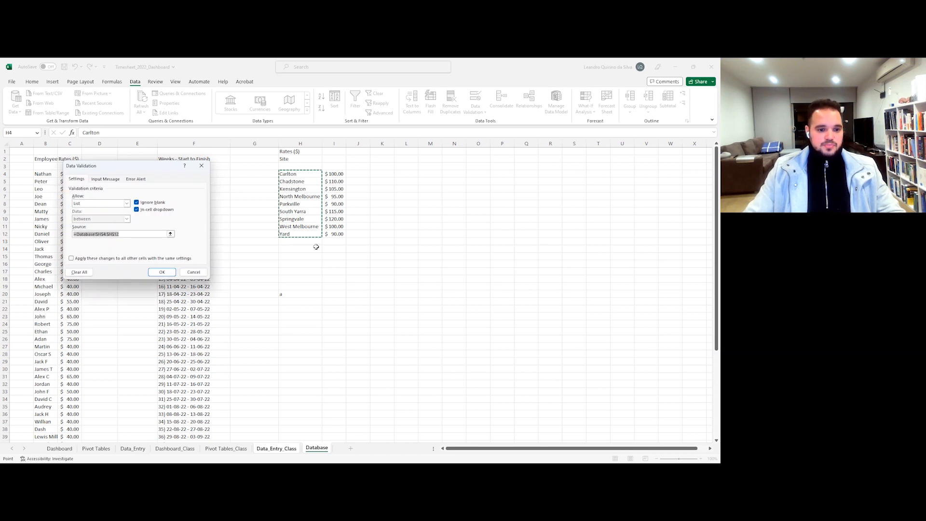
{"action": "left_click", "coordinate": [162, 272]}
Step: Open the site list in M4 to view its options without choosing another site
{"action": "left_click", "coordinate": [439, 173]}
{"action": "left_click", "coordinate": [452, 175]}
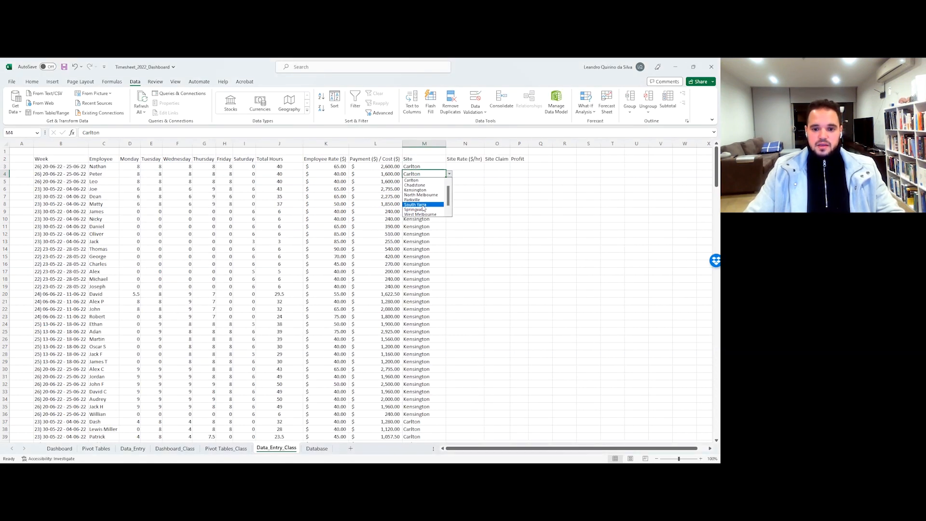
{"action": "left_click", "coordinate": [417, 249]}
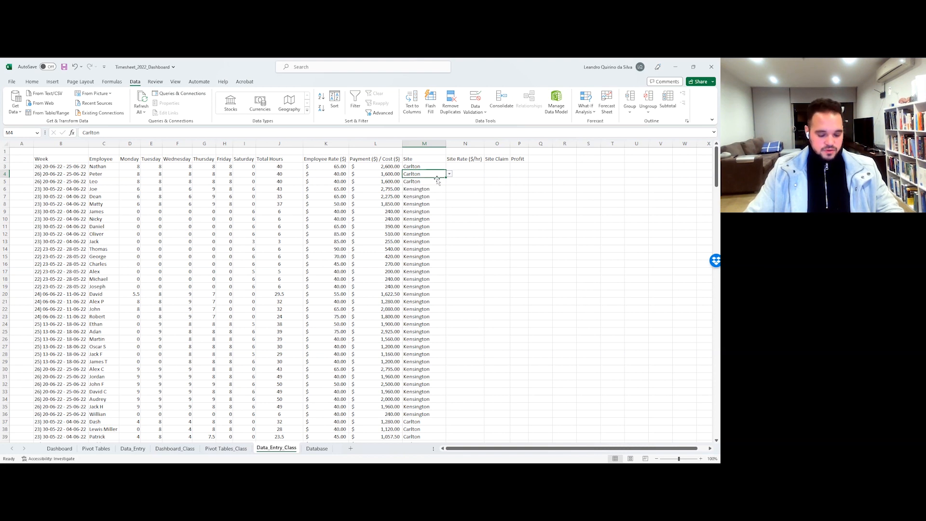
Step: Copy the M4 site cell with its dropdown into R4 and check the list there
{"action": "key", "text": "ctrl+c"}
{"action": "left_click", "coordinate": [563, 172]}
{"action": "key", "text": "Return"}
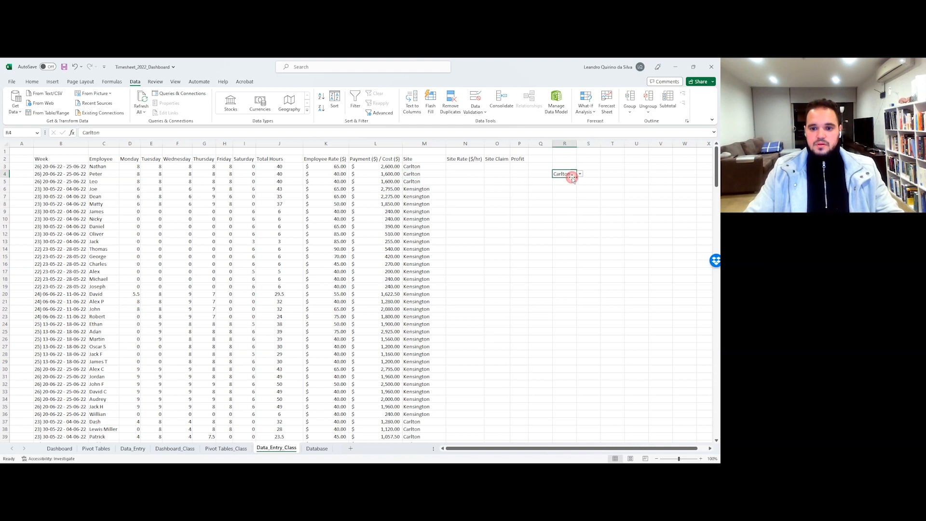
{"action": "left_click", "coordinate": [583, 175]}
{"action": "left_click", "coordinate": [571, 180]}
{"action": "left_click", "coordinate": [571, 176]}
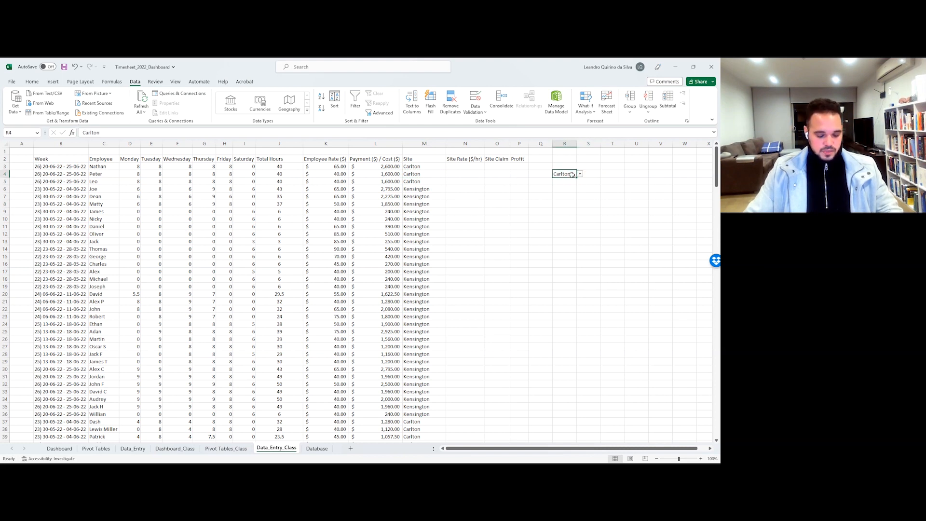
Step: Delete the test site entry in R4 and clear out column R
{"action": "key", "text": "Delete"}
{"action": "right_click", "coordinate": [565, 144]}
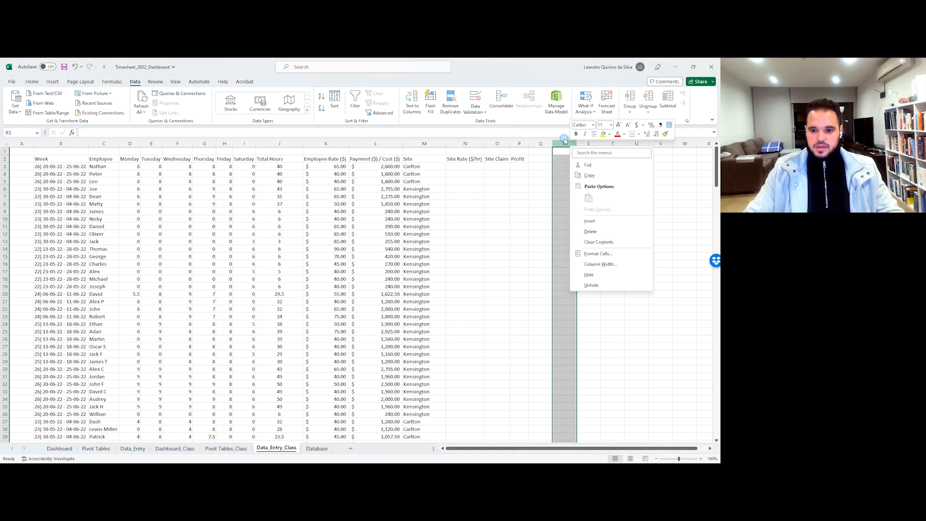
{"action": "left_click", "coordinate": [604, 236]}
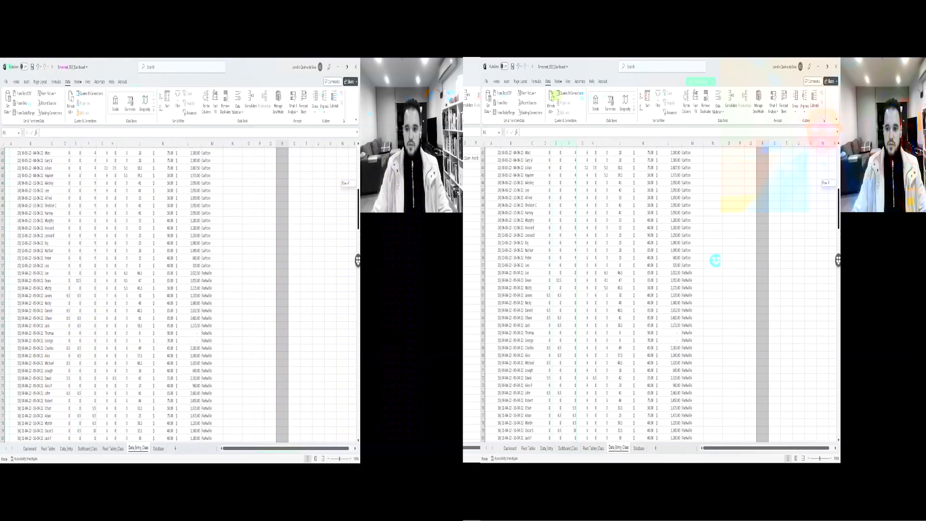
{"action": "scroll", "coordinate": [411, 218], "scroll_direction": "up", "scroll_amount": 3}
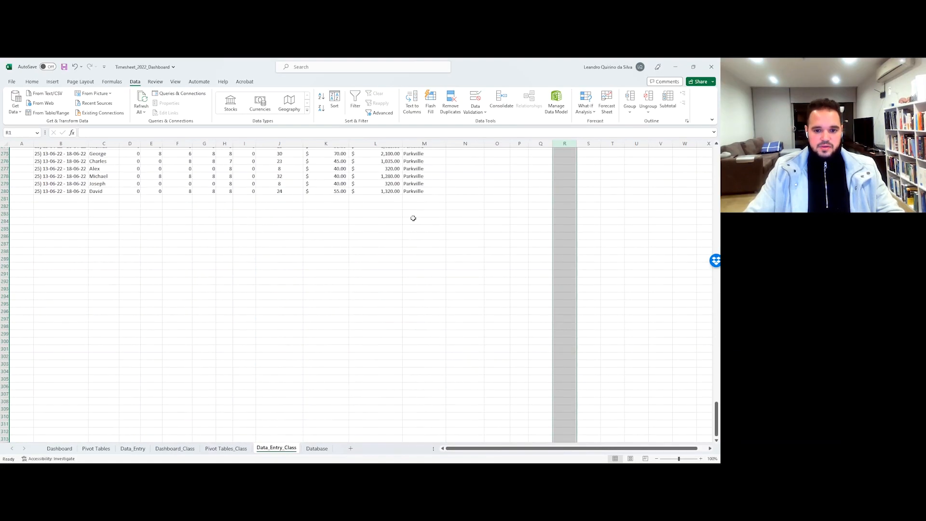
{"action": "left_click", "coordinate": [413, 214]}
{"action": "key", "text": "Left"}
{"action": "key", "text": "Left"}
{"action": "key", "text": "Left"}
{"action": "key", "text": "Left"}
{"action": "key", "text": "Left"}
{"action": "key", "text": "Left"}
{"action": "key", "text": "Left"}
{"action": "key", "text": "Left"}
{"action": "key", "text": "Left"}
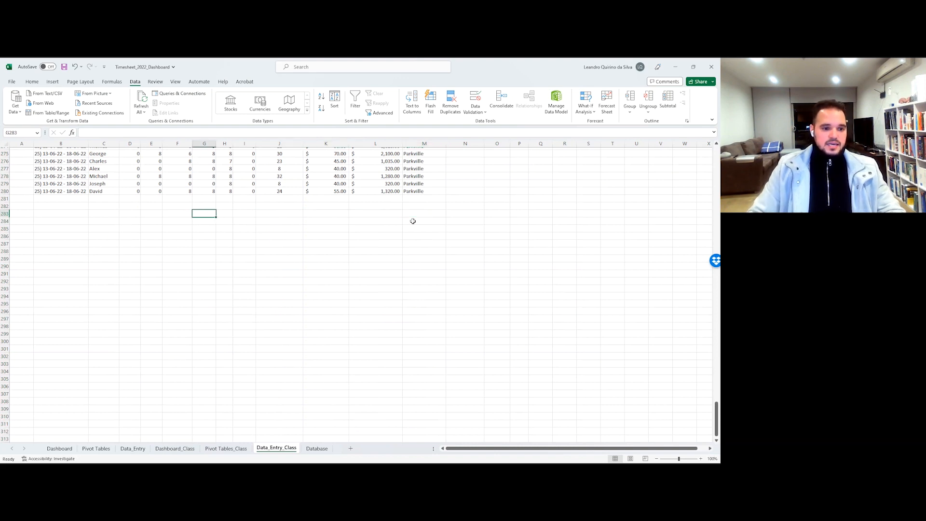
{"action": "key", "text": "Right"}
{"action": "key", "text": "Right"}
{"action": "key", "text": "Right"}
{"action": "key", "text": "Right"}
{"action": "key", "text": "Right"}
{"action": "key", "text": "Right"}
{"action": "key", "text": "Right"}
{"action": "key", "text": "Right"}
{"action": "key", "text": "Right"}
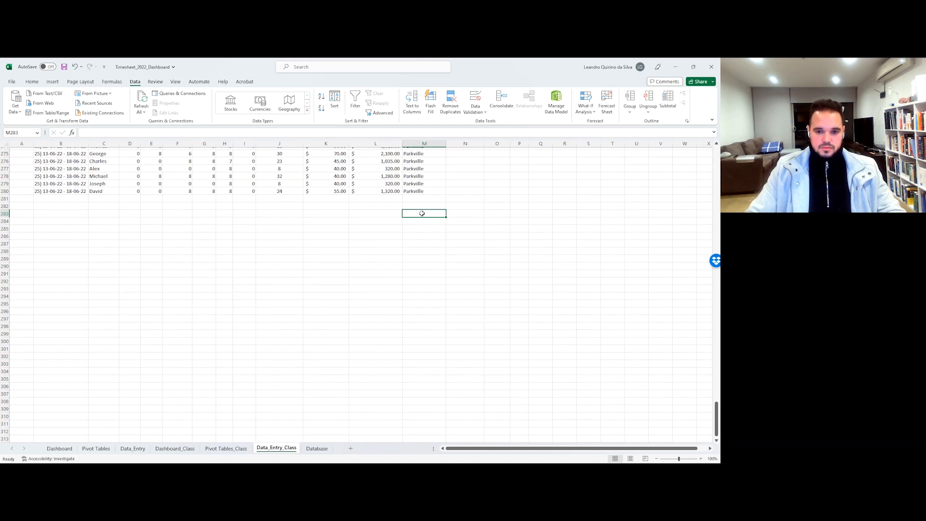
{"action": "key", "text": "alt+Tab"}
{"action": "left_click", "coordinate": [716, 428]}
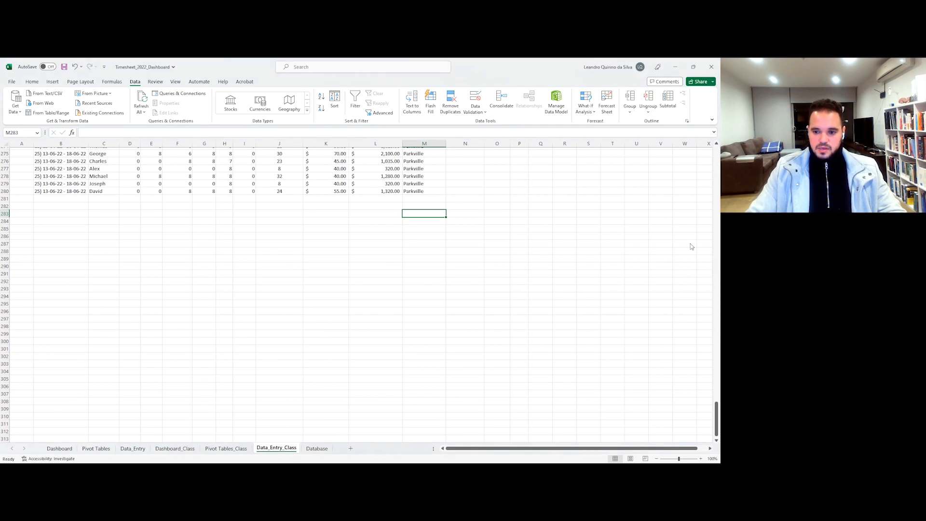
Step: Copy the M4 site cell with its dropdown into M283, below the last timesheet record
{"action": "left_click_drag", "start_coordinate": [717, 418], "coordinate": [717, 164]}
{"action": "left_click", "coordinate": [434, 174]}
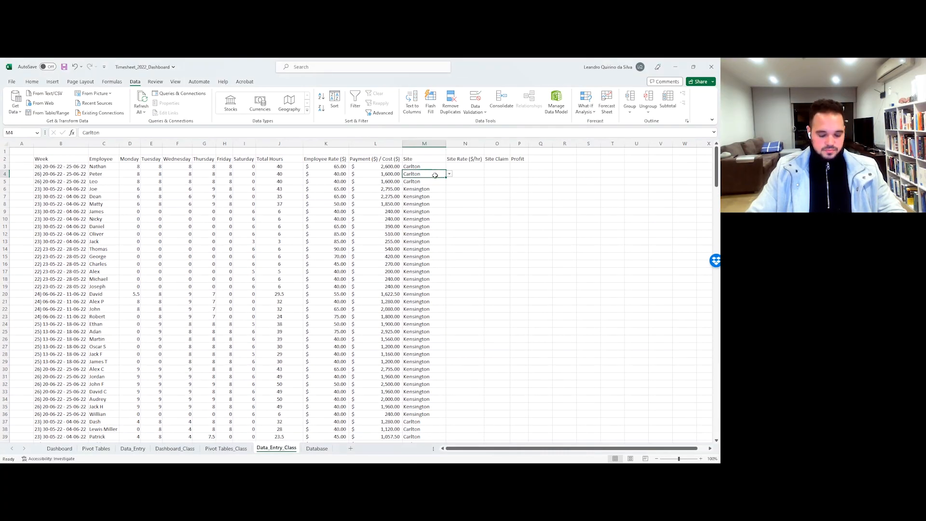
{"action": "key", "text": "ctrl+c"}
{"action": "left_click_drag", "start_coordinate": [717, 168], "coordinate": [717, 416]}
{"action": "scroll", "coordinate": [436, 377], "scroll_direction": "down", "scroll_amount": 2}
{"action": "left_click", "coordinate": [420, 326]}
{"action": "key", "text": "ctrl+v"}
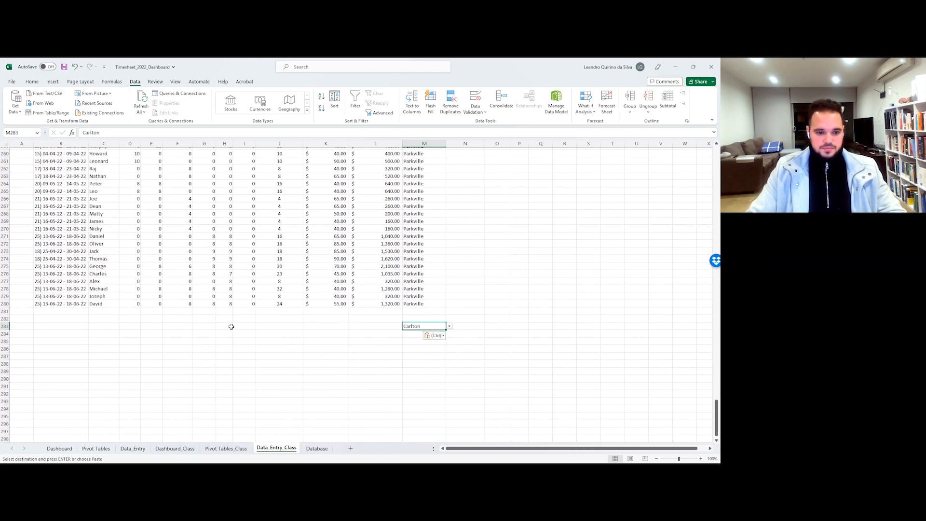
Step: Copy the week 25) 13-06-22 - 18-06-22 from B280 into B283 of the test row
{"action": "left_click", "coordinate": [79, 307]}
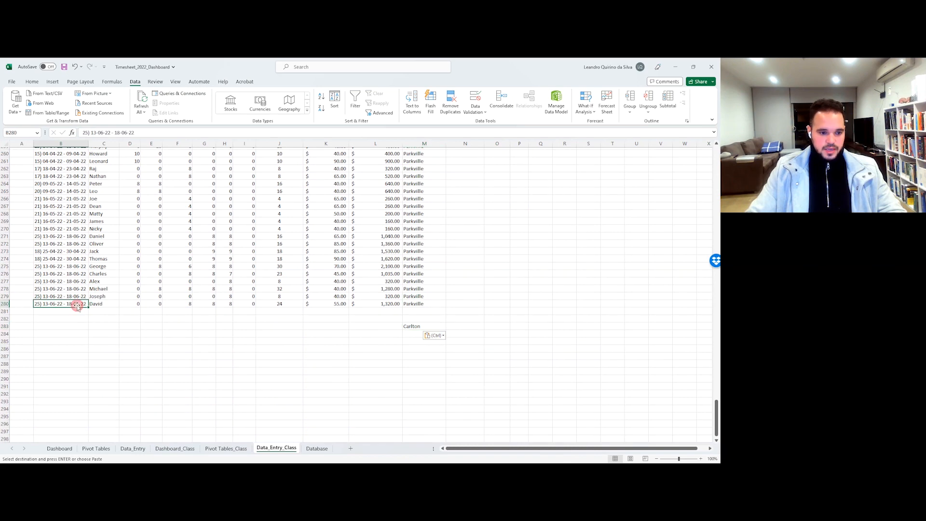
{"action": "key", "text": "ctrl+c"}
{"action": "key", "text": "Down"}
{"action": "key", "text": "Down"}
{"action": "key", "text": "Down"}
{"action": "key", "text": "Right"}
{"action": "key", "text": "Right"}
{"action": "key", "text": "Right"}
{"action": "key", "text": "Right"}
{"action": "key", "text": "Right"}
{"action": "key", "text": "Right"}
{"action": "key", "text": "Right"}
{"action": "key", "text": "Right"}
{"action": "key", "text": "Right"}
{"action": "key", "text": "Right"}
{"action": "key", "text": "Right"}
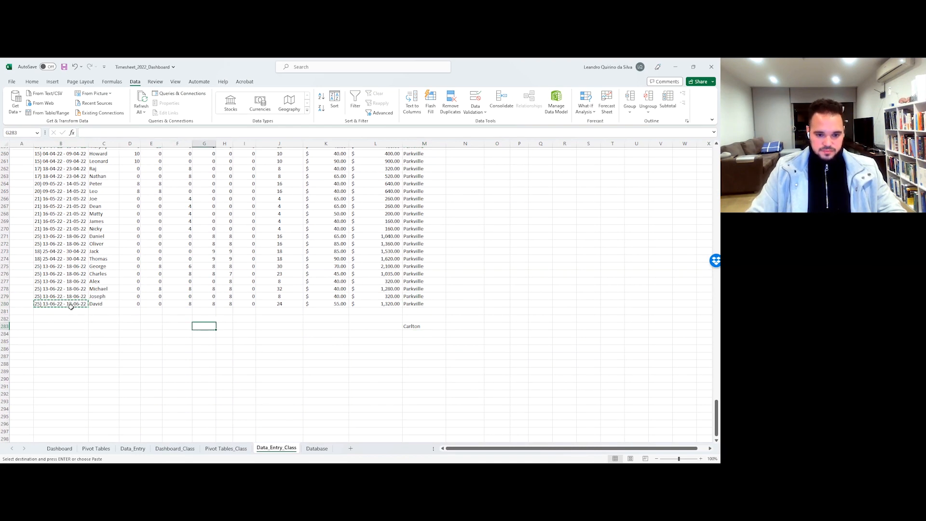
{"action": "key", "text": "Left"}
{"action": "key", "text": "Left"}
{"action": "key", "text": "Left"}
{"action": "key", "text": "Left"}
{"action": "key", "text": "Left"}
{"action": "key", "text": "Left"}
{"action": "key", "text": "Left"}
{"action": "key", "text": "Left"}
{"action": "key", "text": "Left"}
{"action": "key", "text": "Left"}
{"action": "key", "text": "Left"}
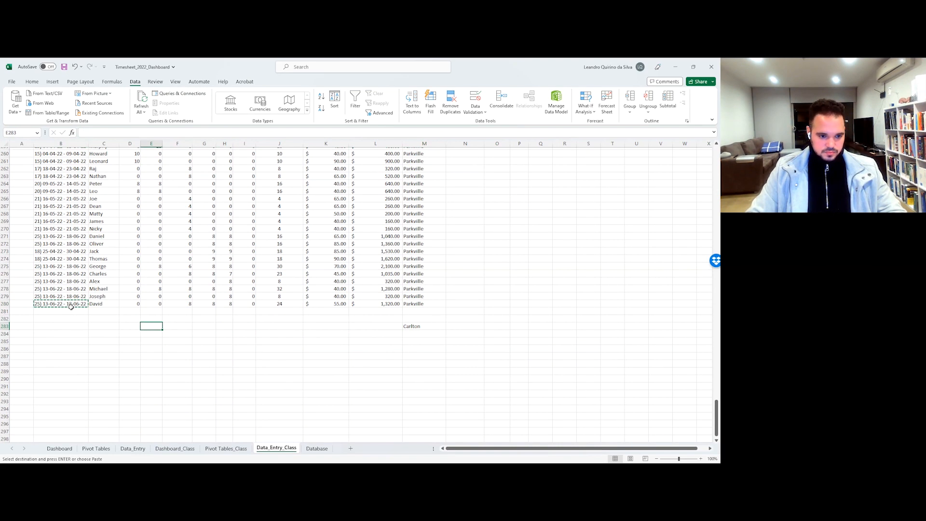
{"action": "key", "text": "ctrl+v"}
Step: Copy the employee name from C279 into C283 of the test row
{"action": "key", "text": "Up"}
{"action": "key", "text": "Up"}
{"action": "key", "text": "Right"}
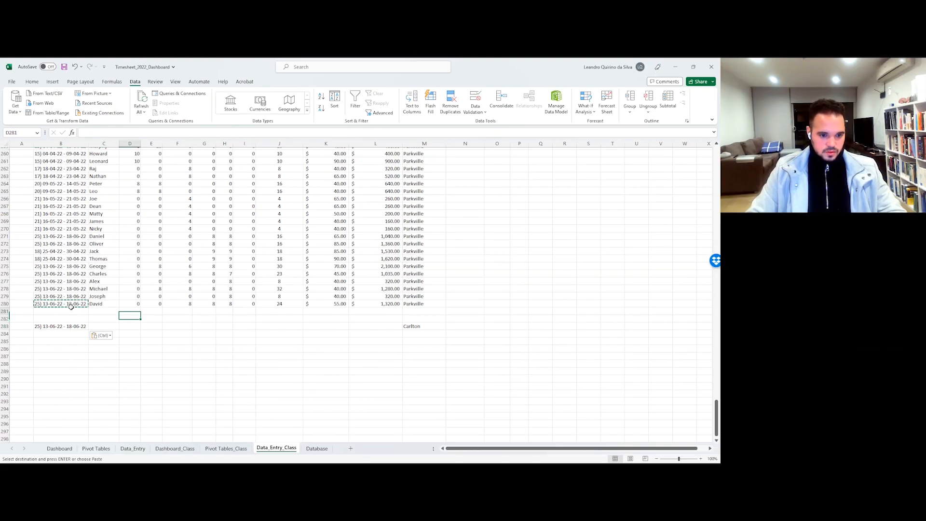
{"action": "key", "text": "Up"}
{"action": "key", "text": "Up"}
{"action": "key", "text": "ctrl+c"}
{"action": "key", "text": "Down"}
{"action": "key", "text": "Down"}
{"action": "key", "text": "Down"}
{"action": "key", "text": "Down"}
{"action": "key", "text": "ctrl+v"}
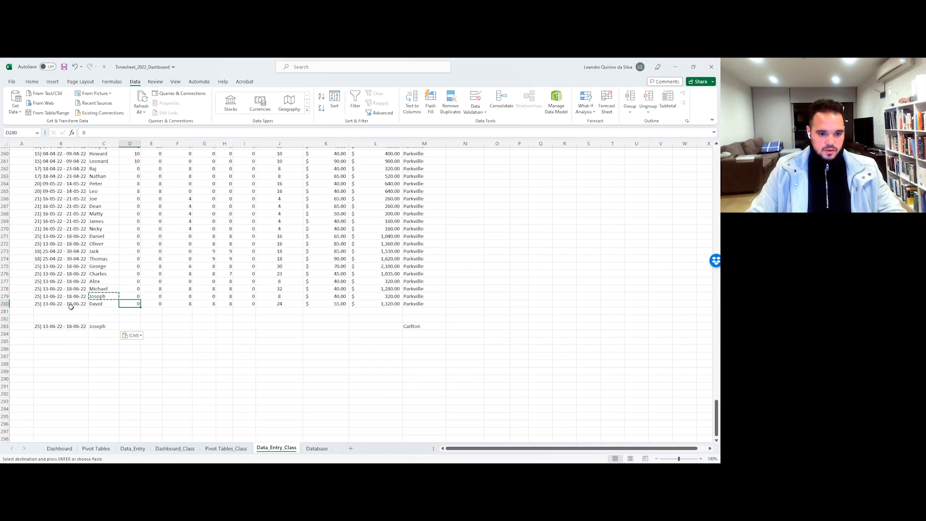
Step: Enter 8 hours for each day from Monday to Saturday in D283:I283
{"action": "key", "text": "Right"}
{"action": "type", "text": "8\t8\t8\t8\t8\t8"}
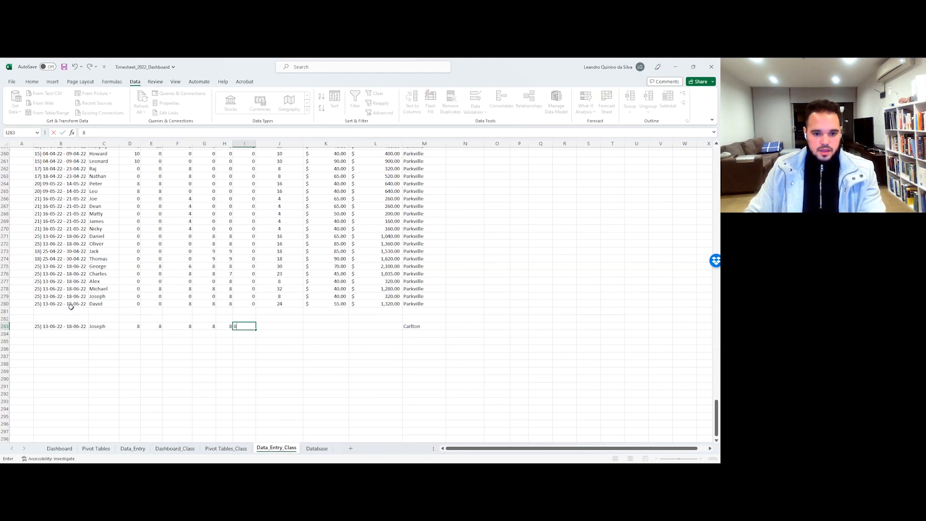
{"action": "key", "text": "Tab"}
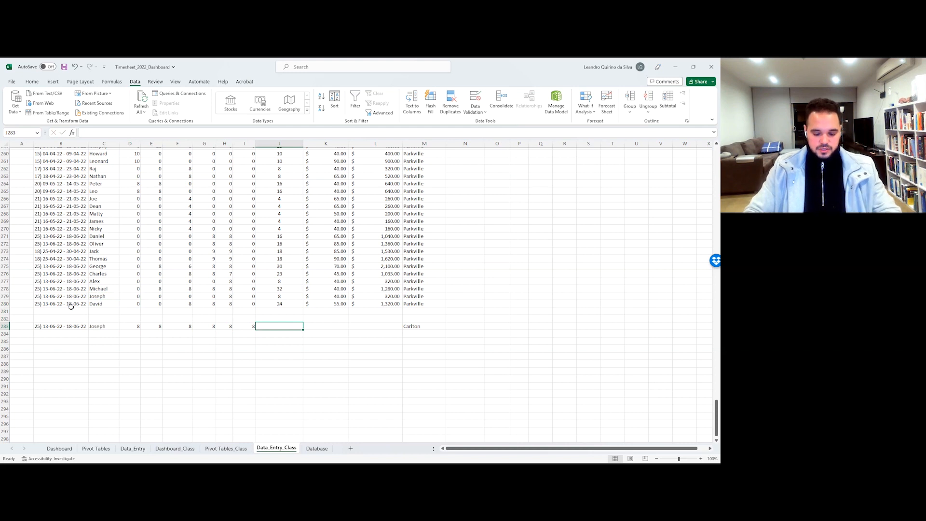
Step: Total the test row's hours in J283 with =SUM(D283:I283)
{"action": "type", "text": "=SUM("}
{"action": "key", "text": "Left"}
{"action": "key", "text": "shift+Left"}
{"action": "key", "text": "shift+Left"}
{"action": "key", "text": "shift+Left"}
{"action": "key", "text": "shift+Left"}
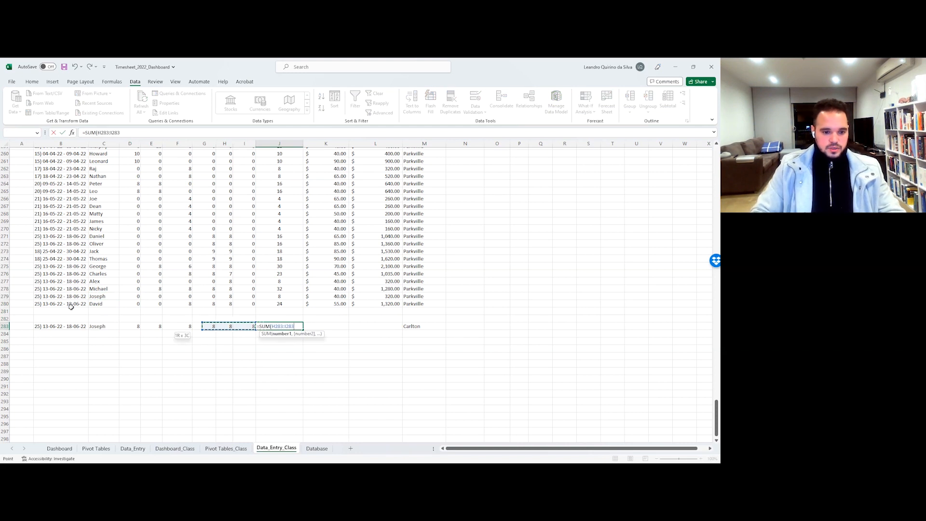
{"action": "type", "text": ")"}
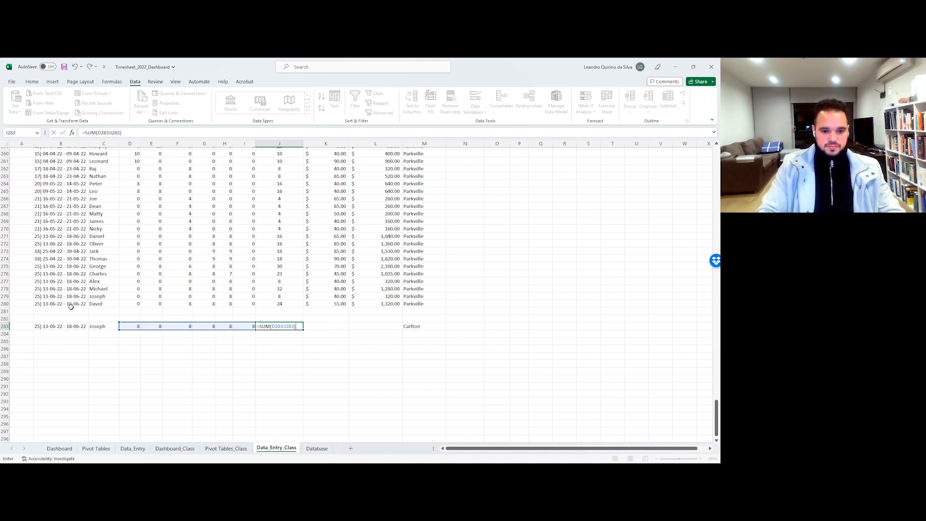
{"action": "key", "text": "Return"}
Step: Copy the employee rate VLOOKUP formula from the records above into K283 and check its references
{"action": "key", "text": "Up"}
{"action": "key", "text": "Right"}
{"action": "key", "text": "Up"}
{"action": "key", "text": "Up"}
{"action": "key", "text": "Up"}
{"action": "key", "text": "Left"}
{"action": "key", "text": "Right"}
{"action": "key", "text": "Up"}
{"action": "key", "text": "ctrl+c"}
{"action": "key", "text": "Down"}
{"action": "key", "text": "Down"}
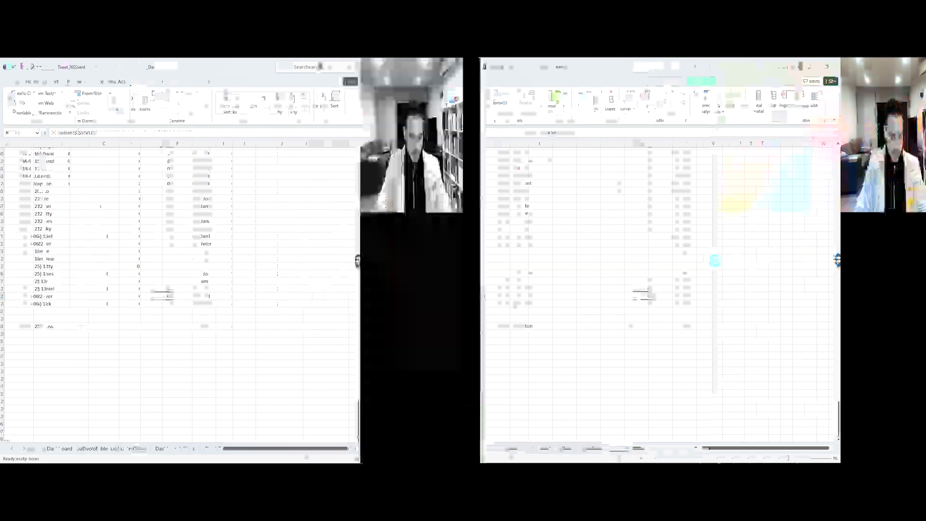
{"action": "key", "text": "Down"}
{"action": "key", "text": "Down"}
{"action": "key", "text": "ctrl+v"}
{"action": "key", "text": "Escape"}
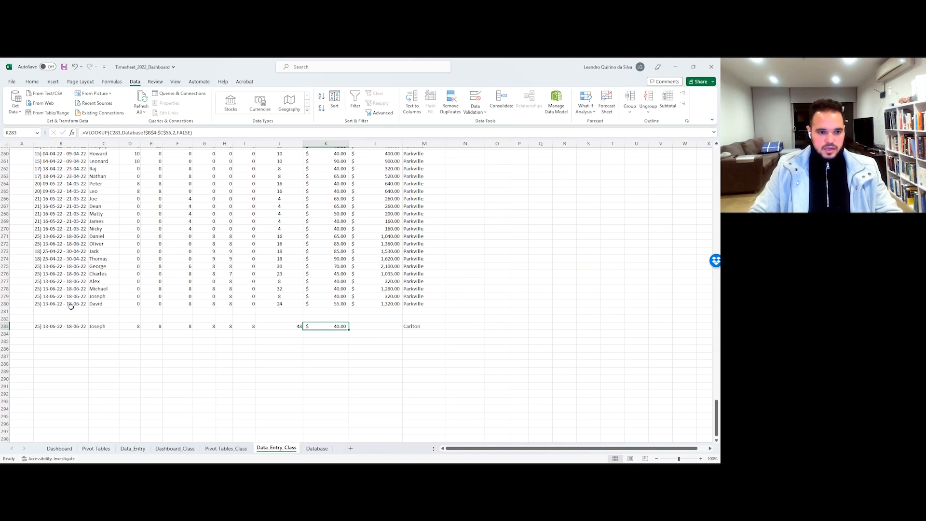
{"action": "key", "text": "F2"}
{"action": "key", "text": "Escape"}
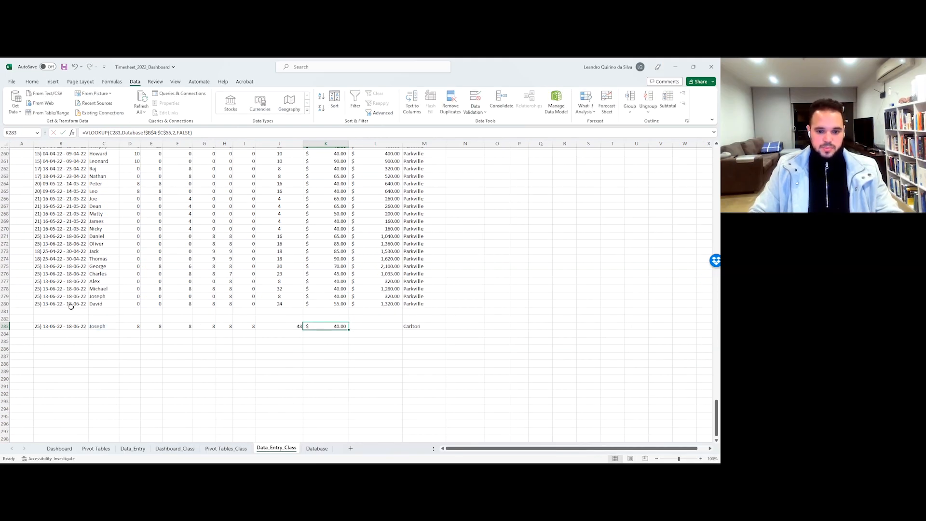
Step: Copy the Payment ($) / Cost ($) formula from the records above into L283
{"action": "key", "text": "Right"}
{"action": "key", "text": "Up"}
{"action": "key", "text": "Up"}
{"action": "key", "text": "Up"}
{"action": "key", "text": "Up"}
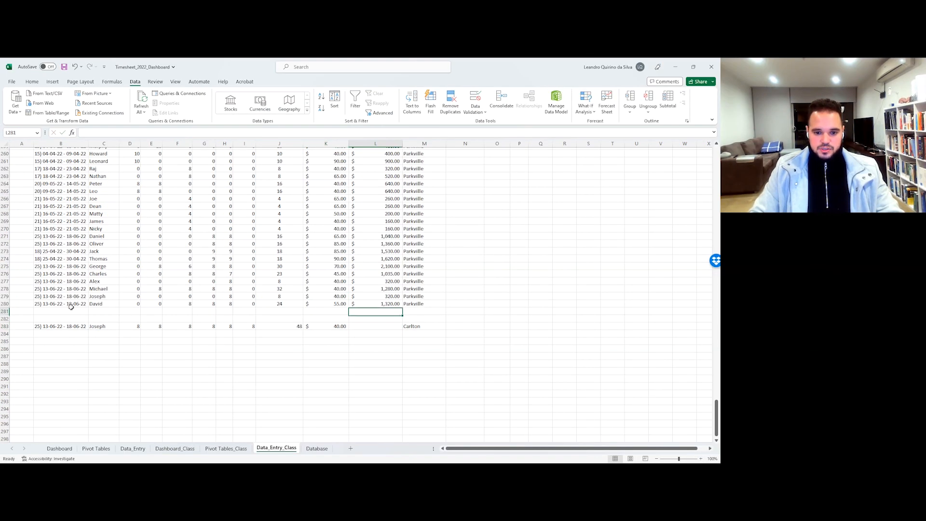
{"action": "key", "text": "ctrl+c"}
{"action": "key", "text": "Down"}
{"action": "key", "text": "Down"}
{"action": "key", "text": "Down"}
{"action": "key", "text": "Down"}
{"action": "key", "text": "ctrl+v"}
{"action": "key", "text": "Escape"}
Step: Test the M283 site dropdown by choosing South Yarra, Parkville, Chadstone and Parkville again
{"action": "key", "text": "Right"}
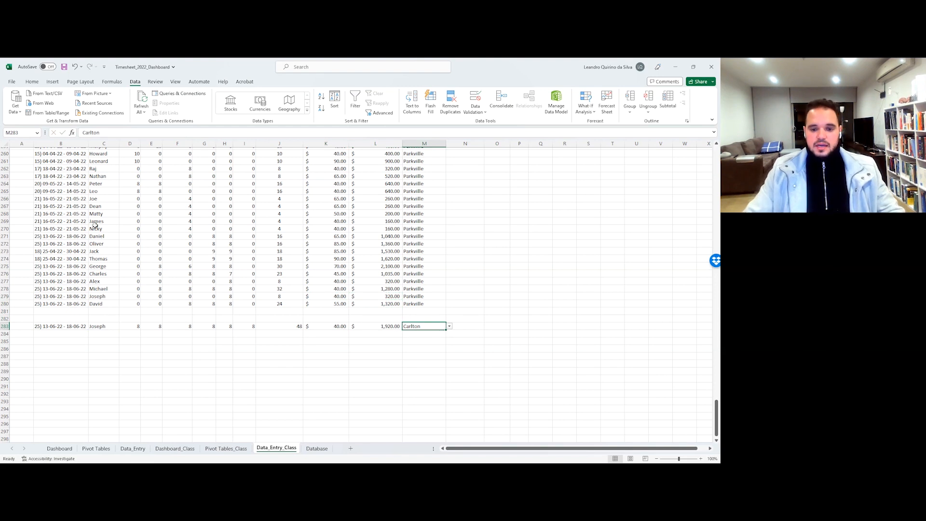
{"action": "left_click", "coordinate": [451, 328]}
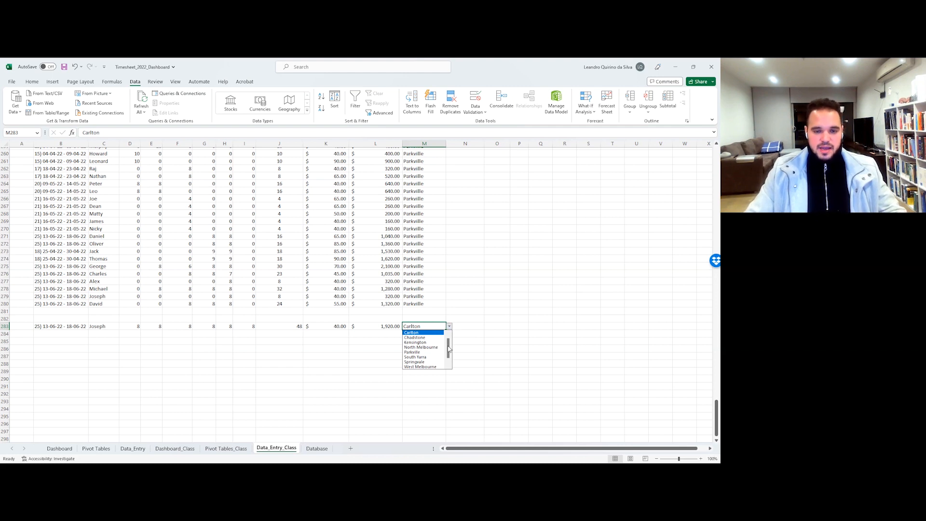
{"action": "left_click", "coordinate": [433, 358]}
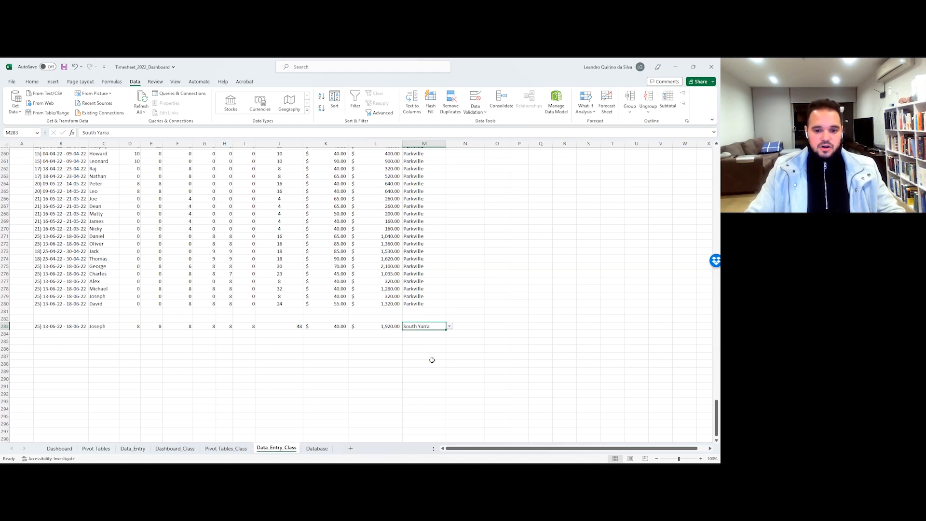
{"action": "left_click", "coordinate": [449, 327]}
{"action": "left_click", "coordinate": [435, 350]}
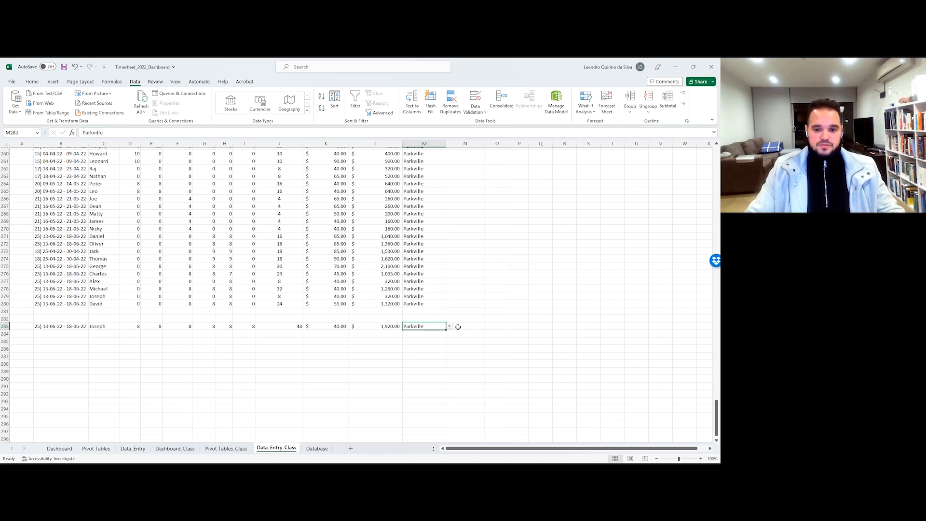
{"action": "left_click", "coordinate": [449, 326]}
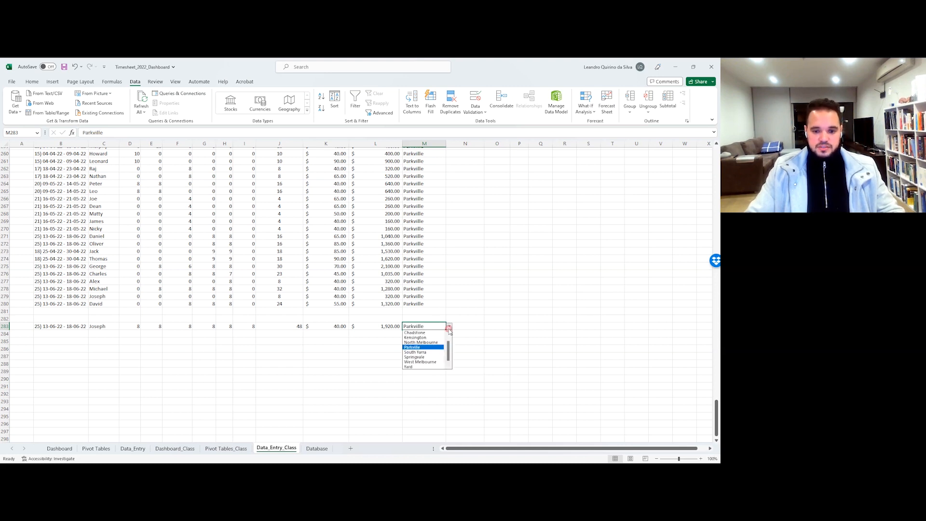
{"action": "left_click", "coordinate": [435, 333]}
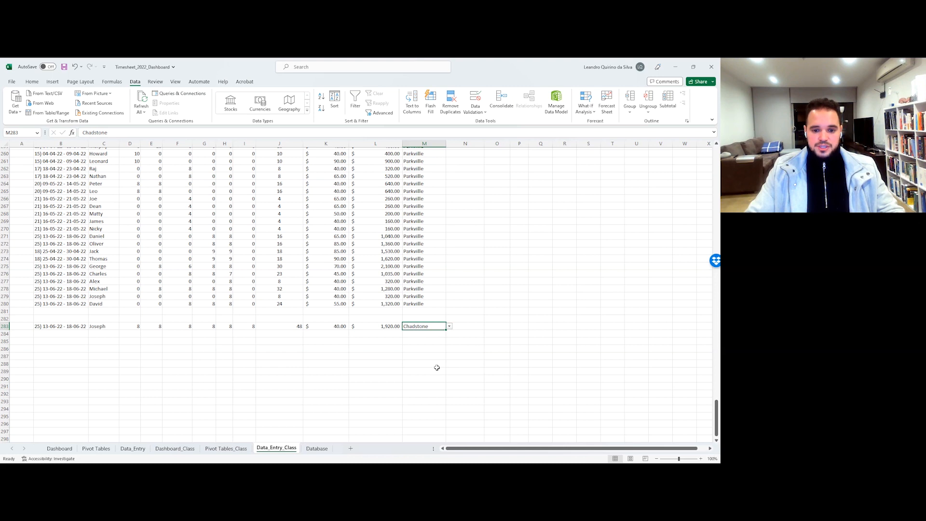
{"action": "left_click", "coordinate": [450, 327]}
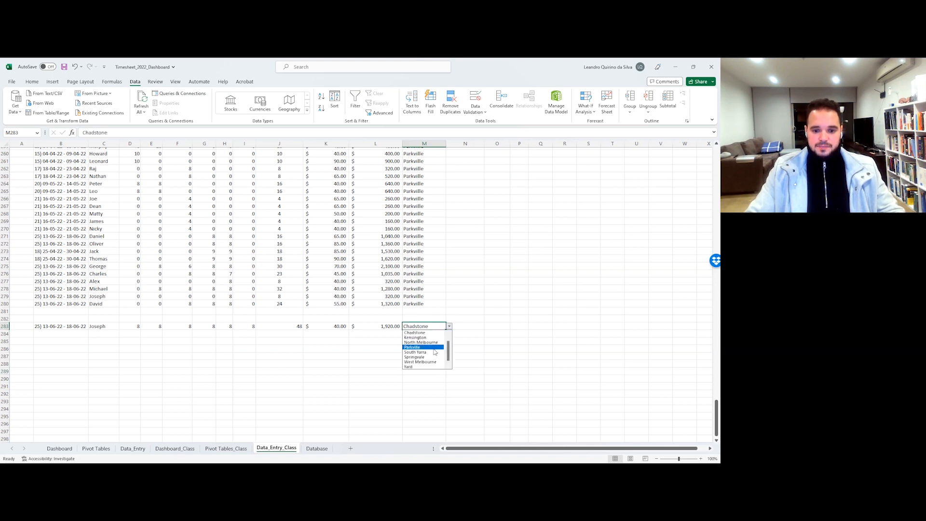
{"action": "key", "text": "Escape"}
{"action": "left_click", "coordinate": [395, 368]}
Step: View the Database and Pivot Tables_Class sheets, ending back on Data_Entry_Class
{"action": "left_click", "coordinate": [317, 448]}
{"action": "left_click", "coordinate": [316, 266]}
{"action": "left_click", "coordinate": [283, 449]}
{"action": "left_click", "coordinate": [226, 448]}
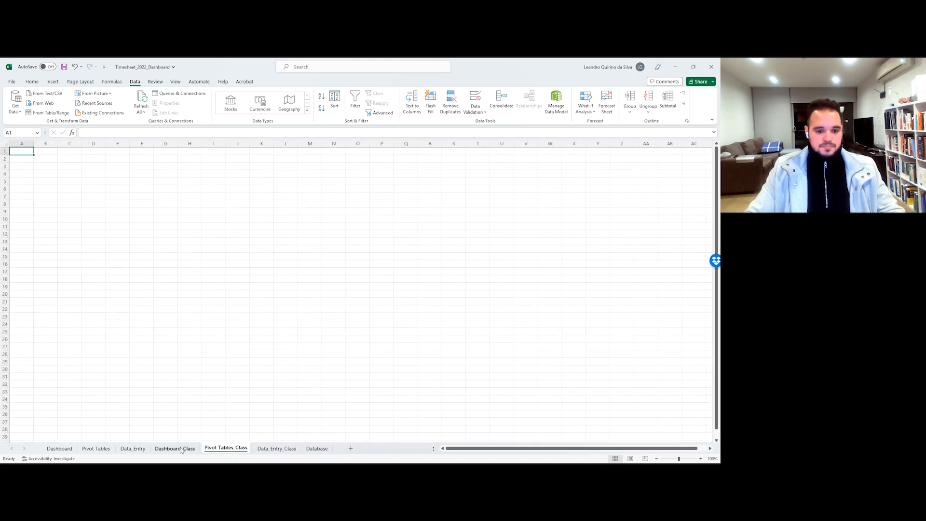
{"action": "left_click", "coordinate": [277, 449]}
Step: Remove the test record in rows 282 to 285 and save the workbook
{"action": "scroll", "coordinate": [13, 383], "scroll_direction": "up", "scroll_amount": 2}
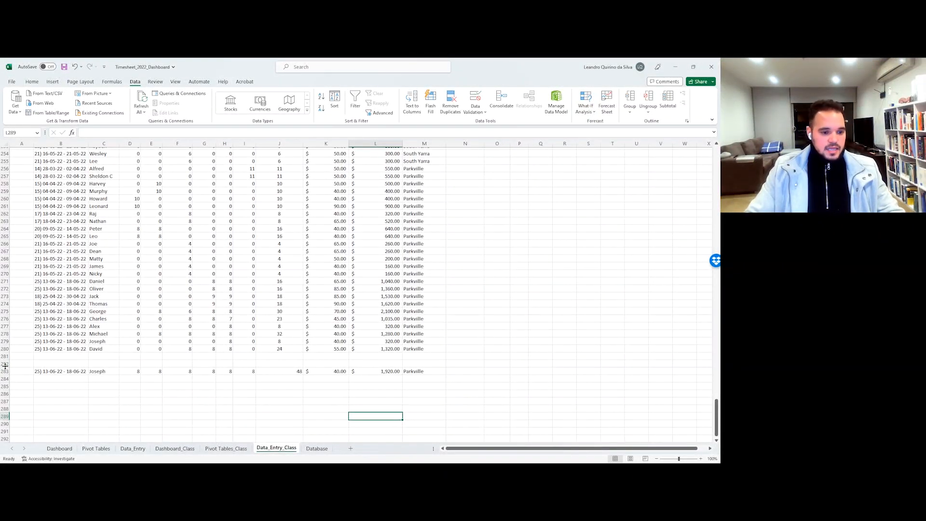
{"action": "left_click_drag", "start_coordinate": [4, 364], "coordinate": [4, 387]}
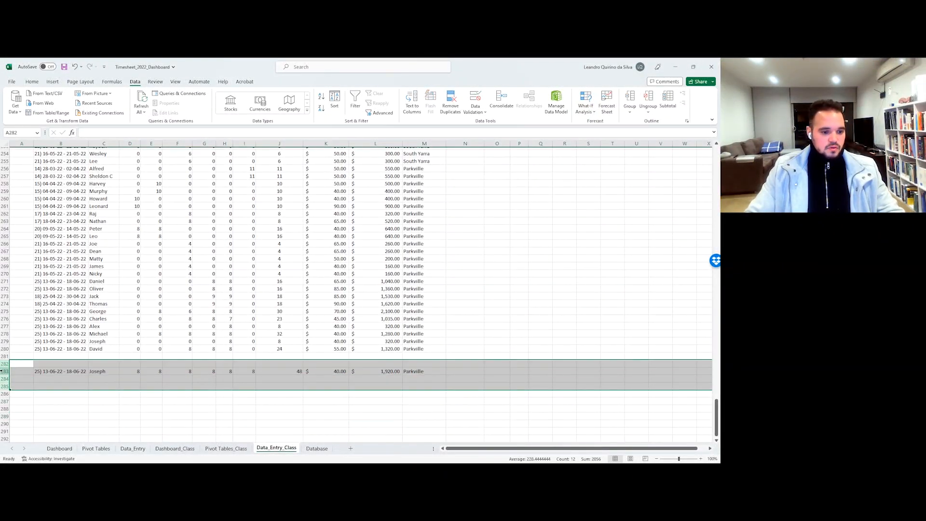
{"action": "right_click", "coordinate": [2, 371]}
{"action": "left_click", "coordinate": [36, 314]}
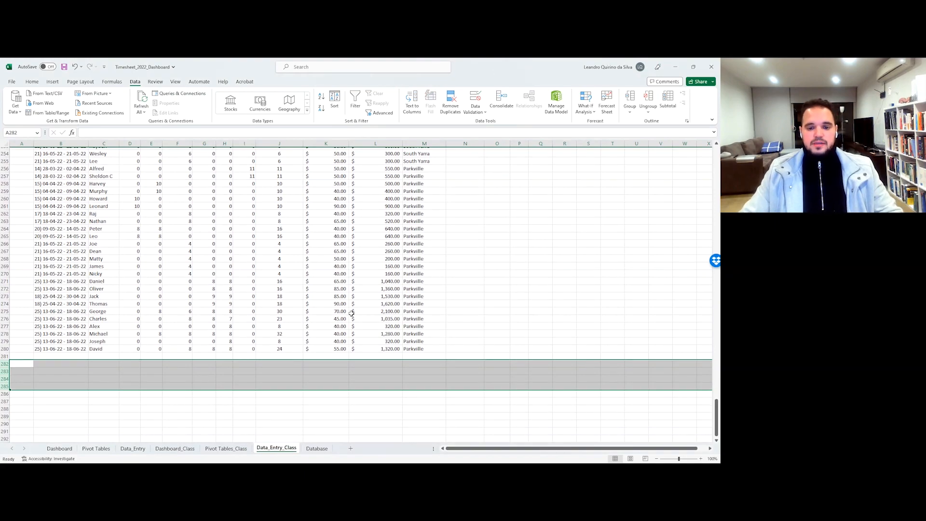
{"action": "scroll", "coordinate": [462, 310], "scroll_direction": "up", "scroll_amount": 20}
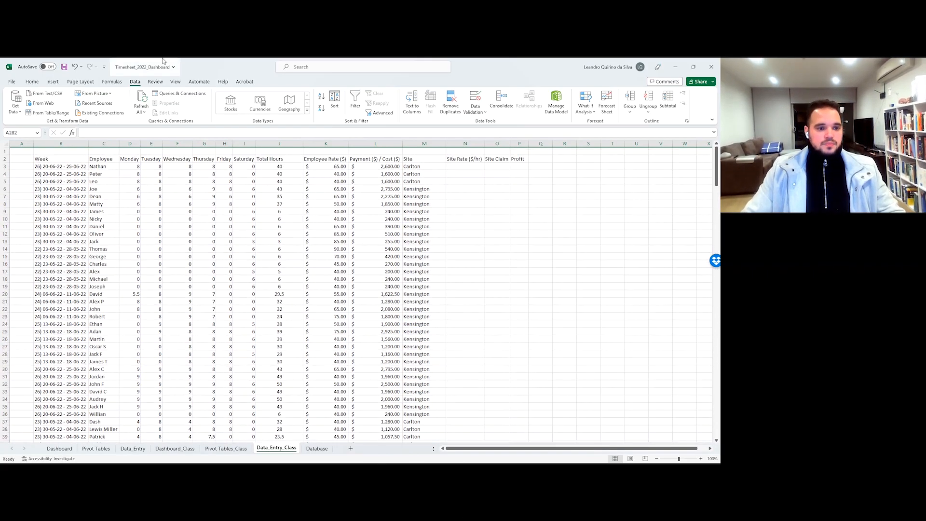
{"action": "left_click", "coordinate": [64, 67]}
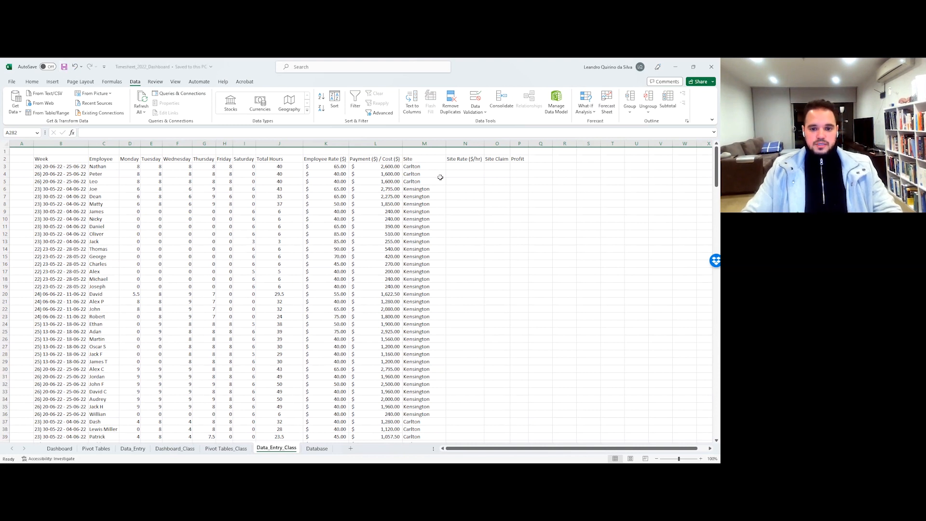
{"action": "left_click", "coordinate": [456, 166]}
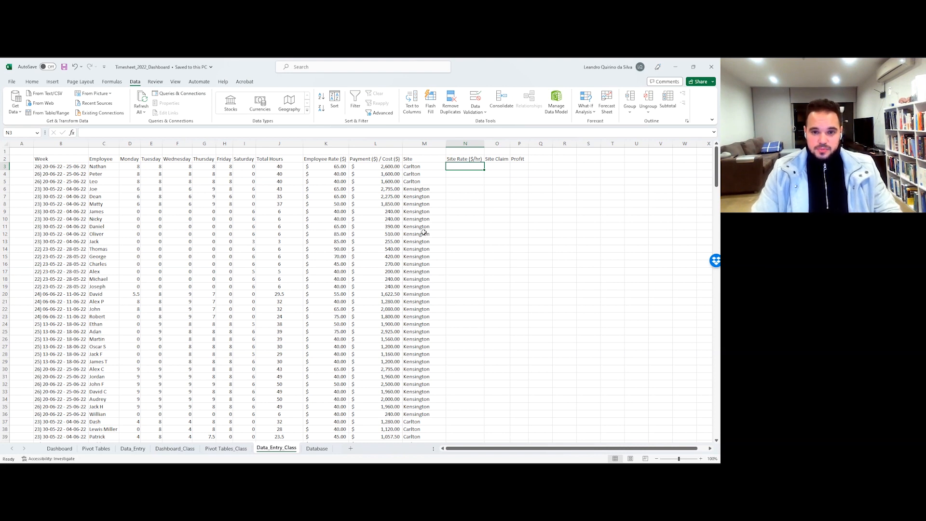
{"action": "type", "text": "=v"}
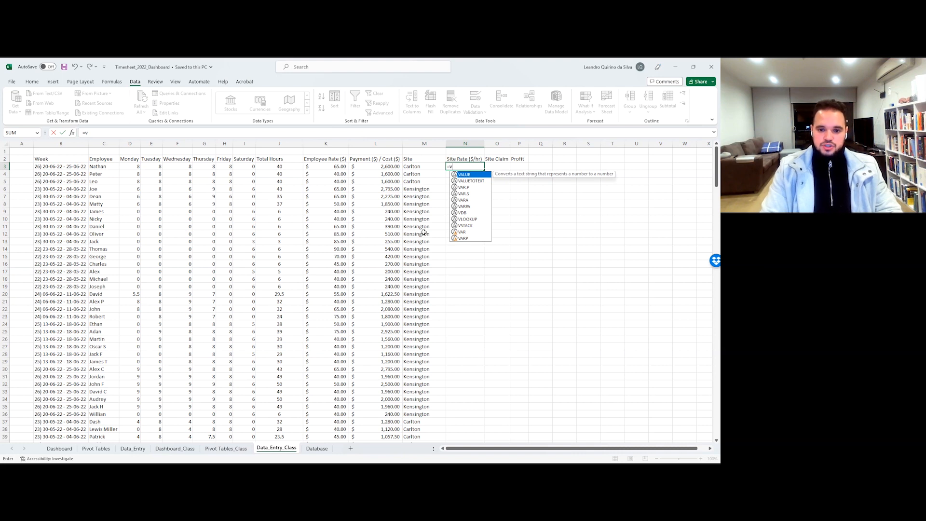
{"action": "type", "text": "lo"}
{"action": "key", "text": "Tab"}
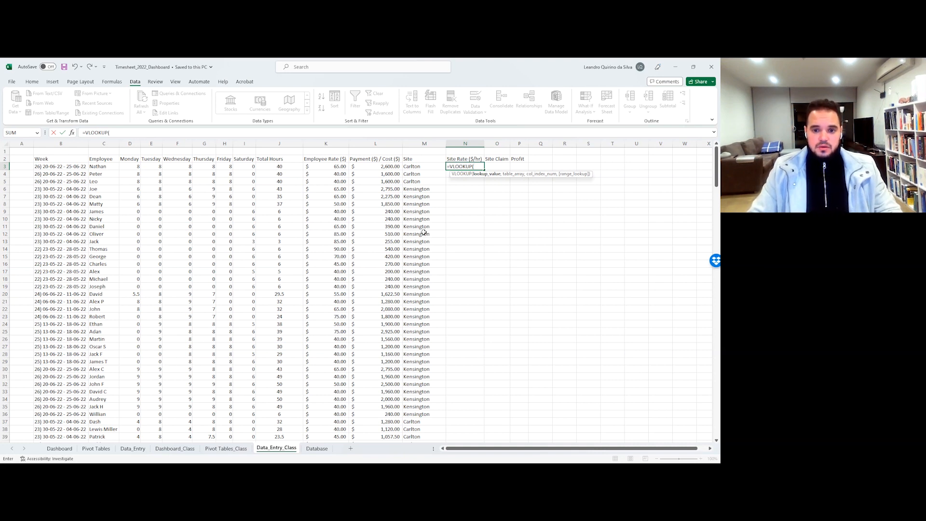
{"action": "key", "text": "Left"}
{"action": "key", "text": "Left"}
{"action": "key", "text": "Left"}
{"action": "key", "text": "Left"}
{"action": "key", "text": "Left"}
{"action": "key", "text": "Left"}
{"action": "key", "text": "Left"}
{"action": "key", "text": "Left"}
{"action": "key", "text": "Left"}
{"action": "key", "text": "Left"}
{"action": "key", "text": "Left"}
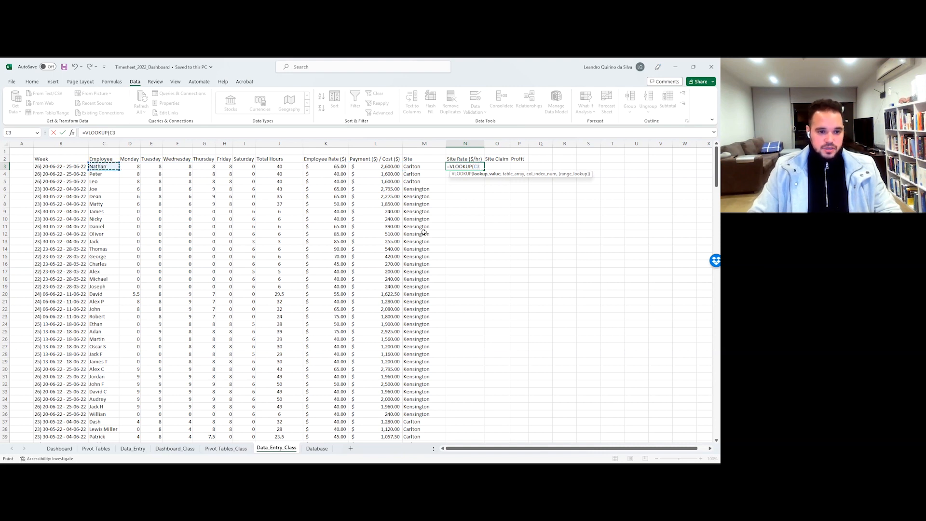
{"action": "type", "text": ","}
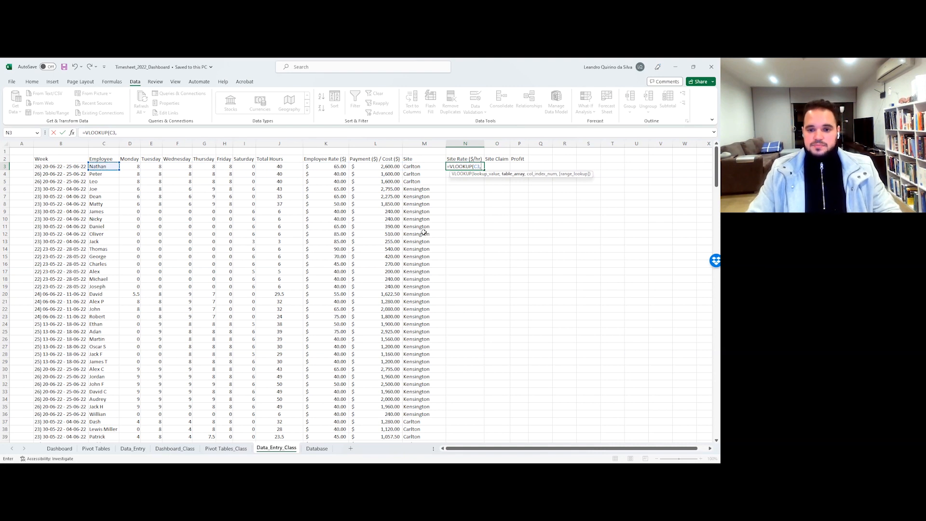
{"action": "key", "text": "Escape"}
{"action": "key", "text": "Down"}
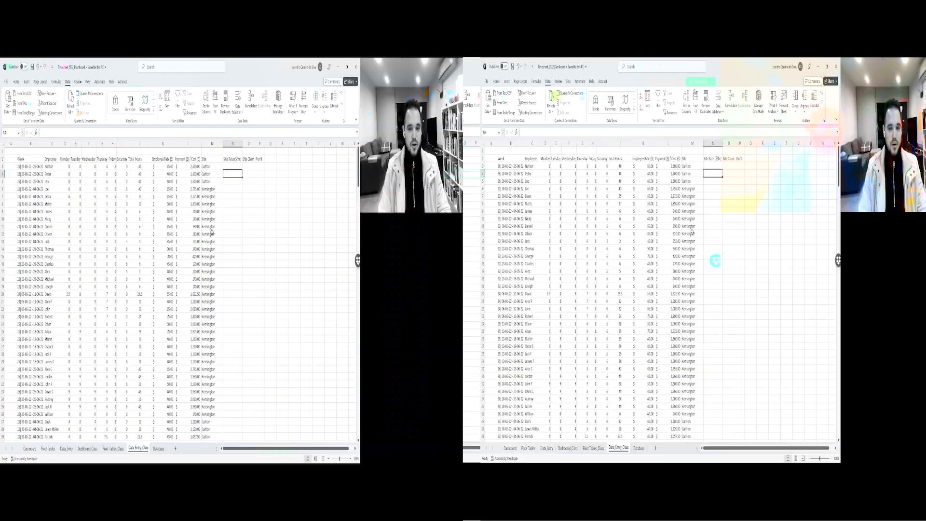
Step: Start a VLOOKUP formula in the Site Rate ($/hr) cell N4 with C4 as the lookup value
{"action": "type", "text": "="}
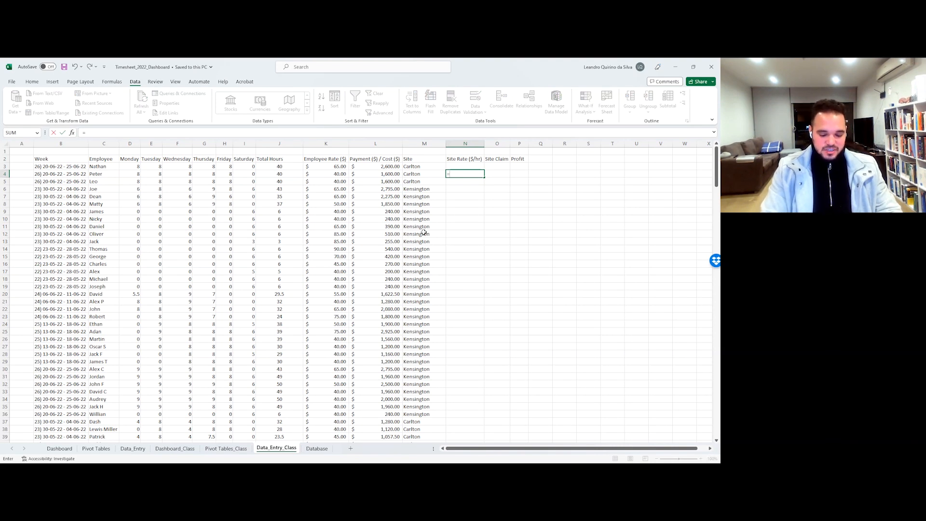
{"action": "type", "text": "VLOOKUP("}
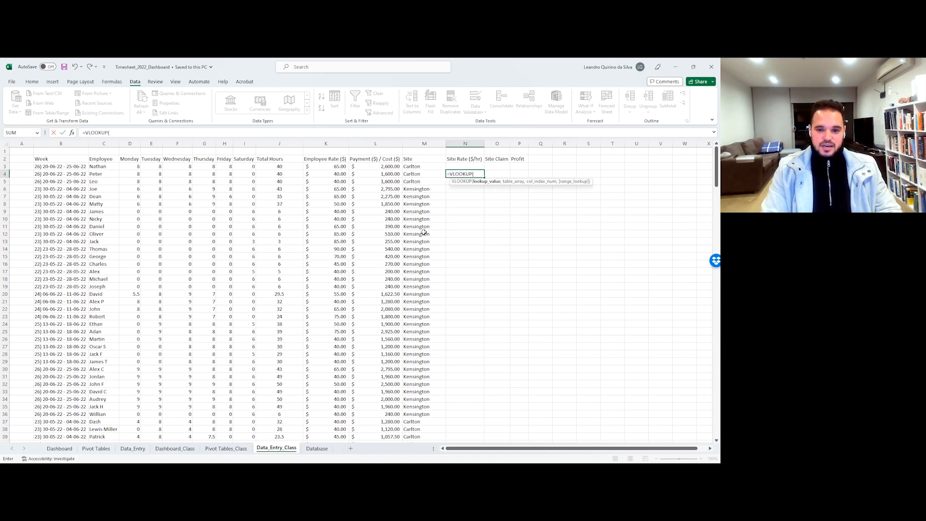
{"action": "key", "text": "Left"}
{"action": "key", "text": "Left"}
{"action": "key", "text": "Left"}
{"action": "key", "text": "Left"}
{"action": "key", "text": "Left"}
{"action": "key", "text": "Left"}
{"action": "key", "text": "Left"}
{"action": "key", "text": "Left"}
{"action": "key", "text": "Left"}
{"action": "key", "text": "Left"}
{"action": "key", "text": "Left"}
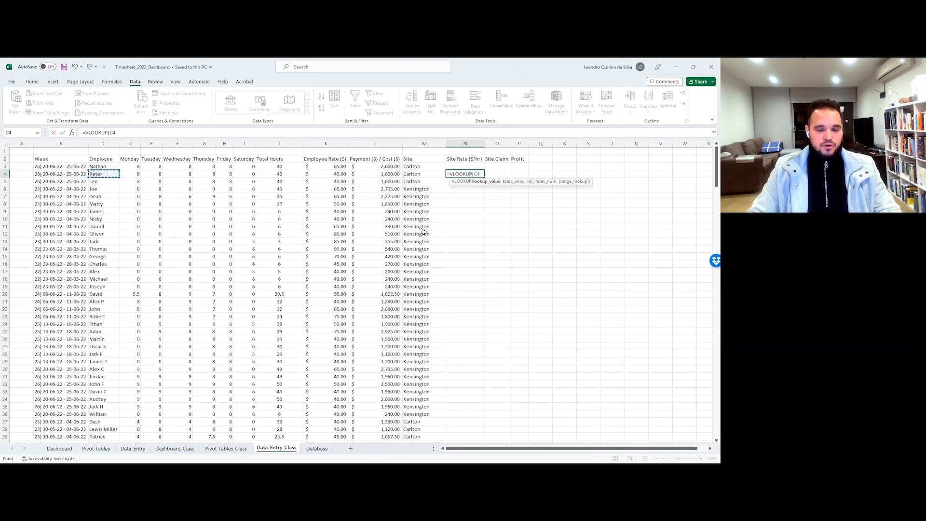
{"action": "type", "text": ","}
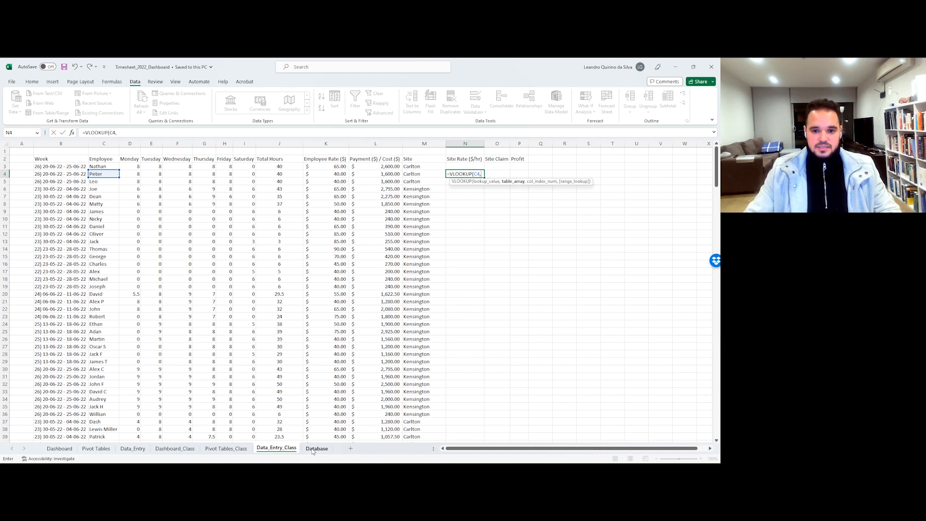
Step: Set the lookup's table array to the site rates on the Database sheet as the absolute range Database!$H$4:$I$12
{"action": "left_click", "coordinate": [315, 448]}
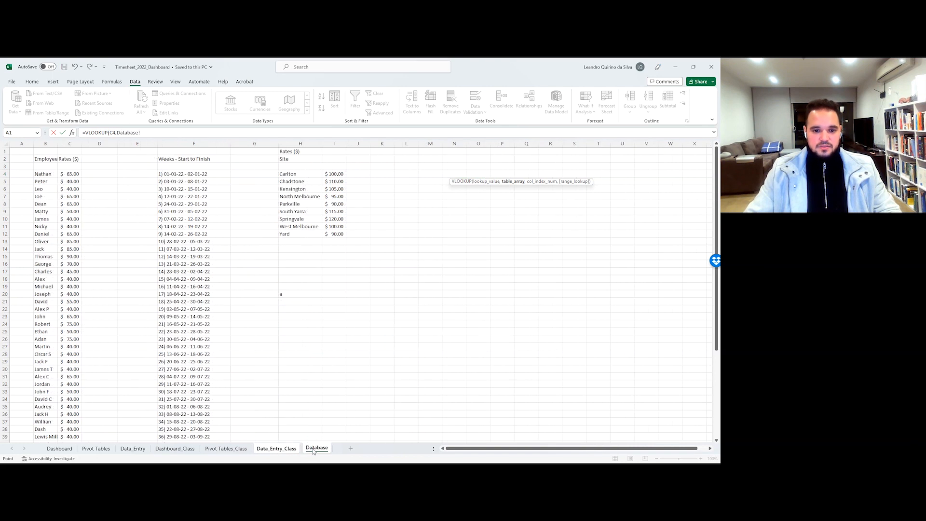
{"action": "left_click_drag", "start_coordinate": [309, 174], "coordinate": [329, 234]}
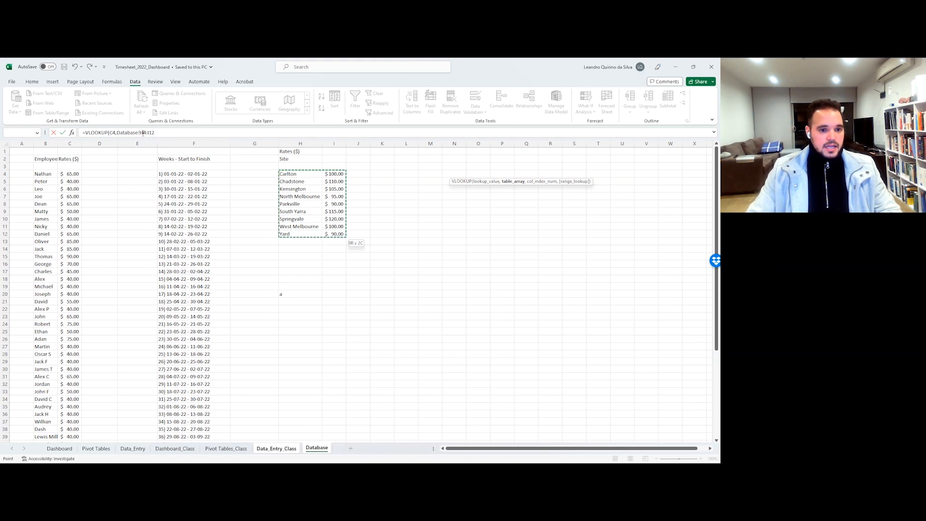
{"action": "left_click", "coordinate": [144, 133]}
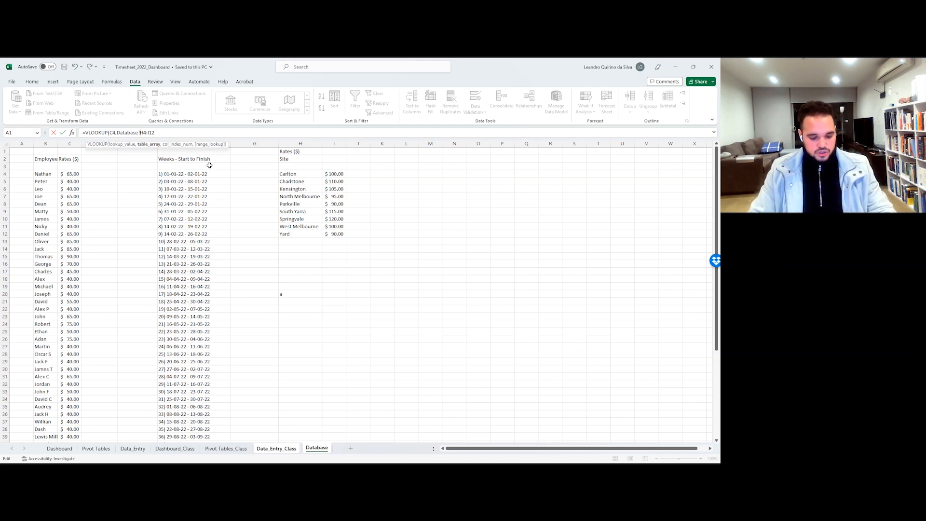
{"action": "type", "text": "$H$4:"}
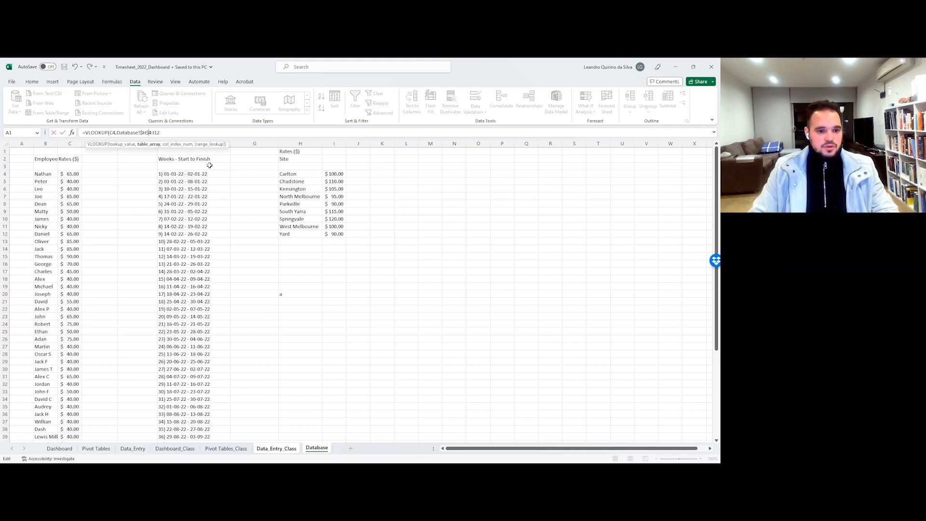
{"action": "type", "text": "$I$"}
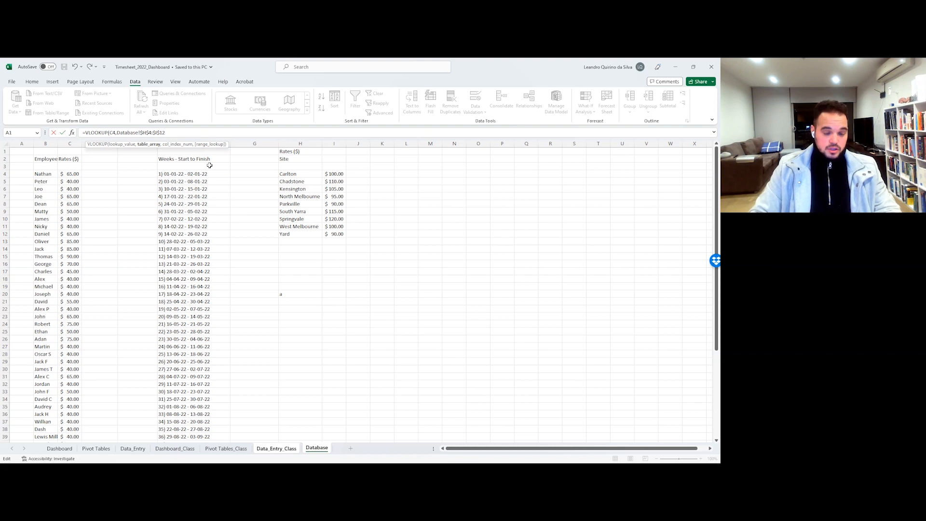
{"action": "type", "text": ","}
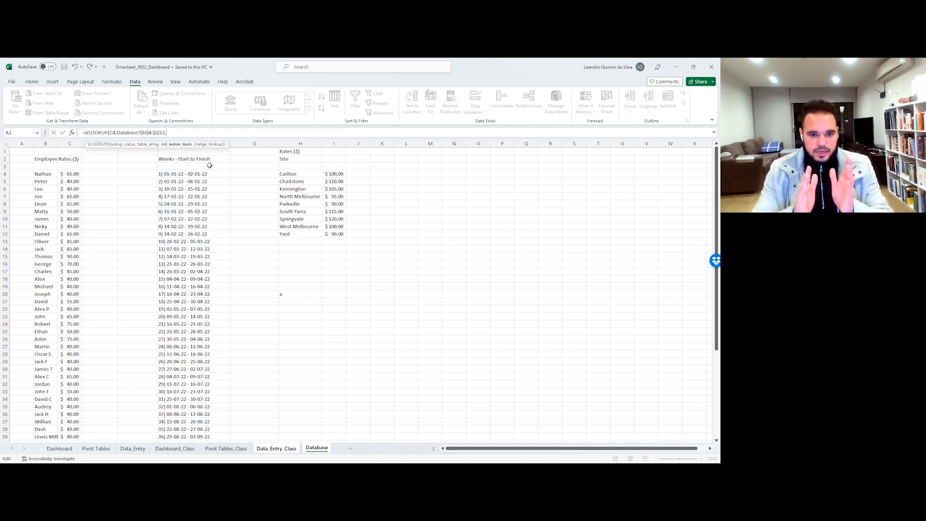
{"action": "left_click", "coordinate": [301, 175]}
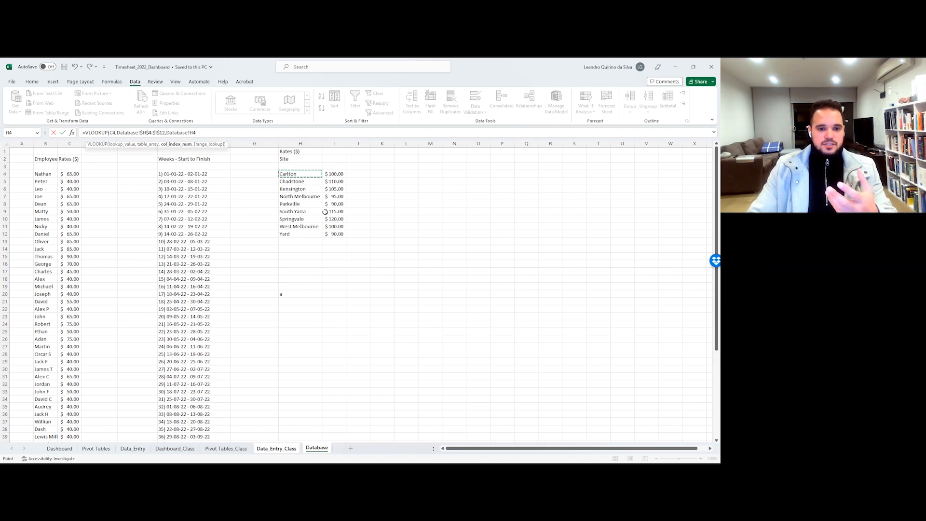
{"action": "key", "text": "Down"}
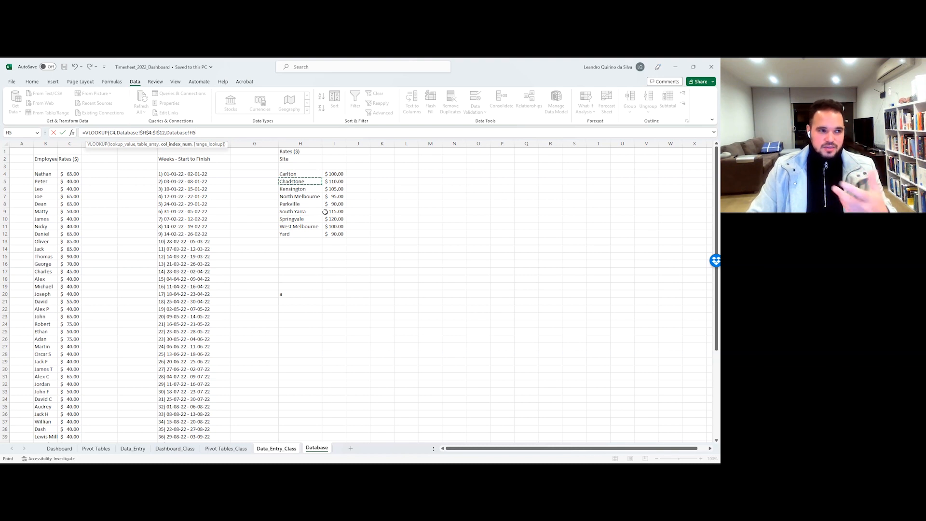
{"action": "key", "text": "Up"}
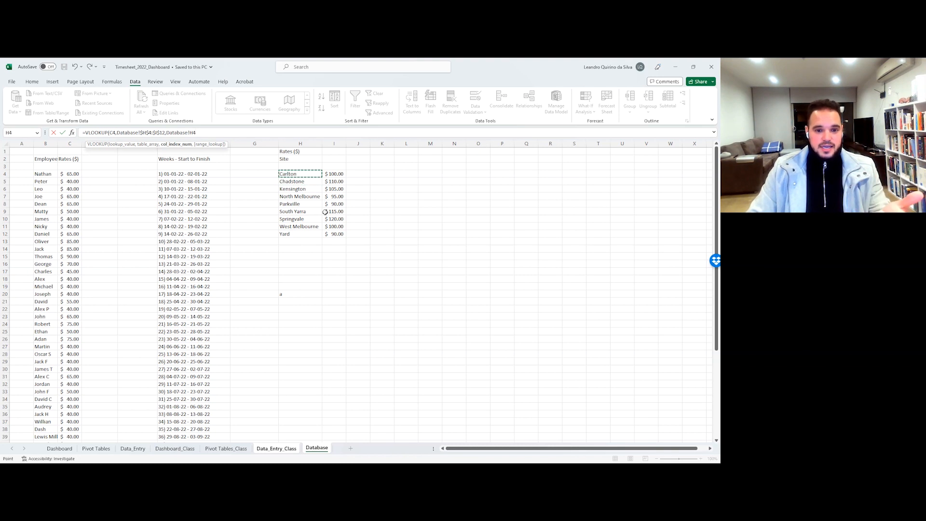
{"action": "key", "text": "Right"}
{"action": "key", "text": "Down"}
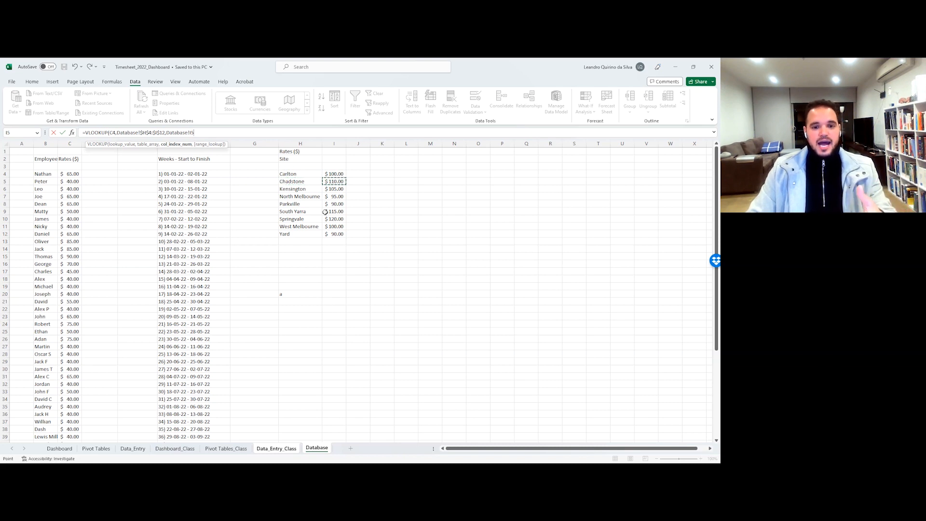
{"action": "key", "text": "Left"}
{"action": "key", "text": "Down"}
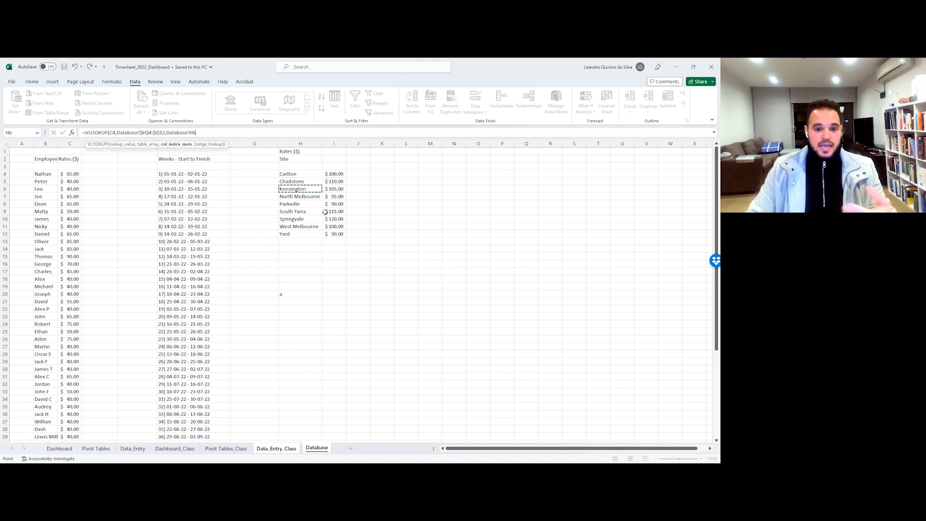
{"action": "key", "text": "Right"}
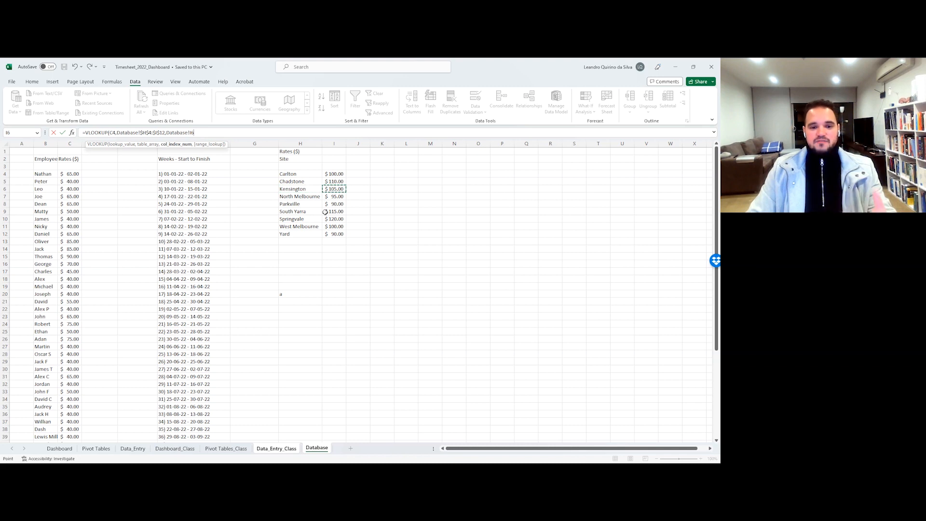
{"action": "key", "text": "Down"}
{"action": "key", "text": "Left"}
{"action": "key", "text": "Down"}
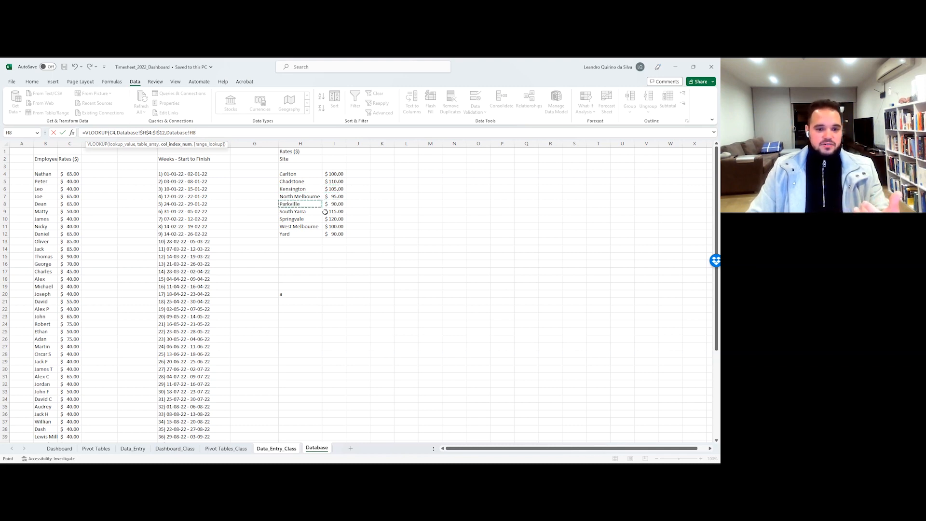
{"action": "key", "text": "Right"}
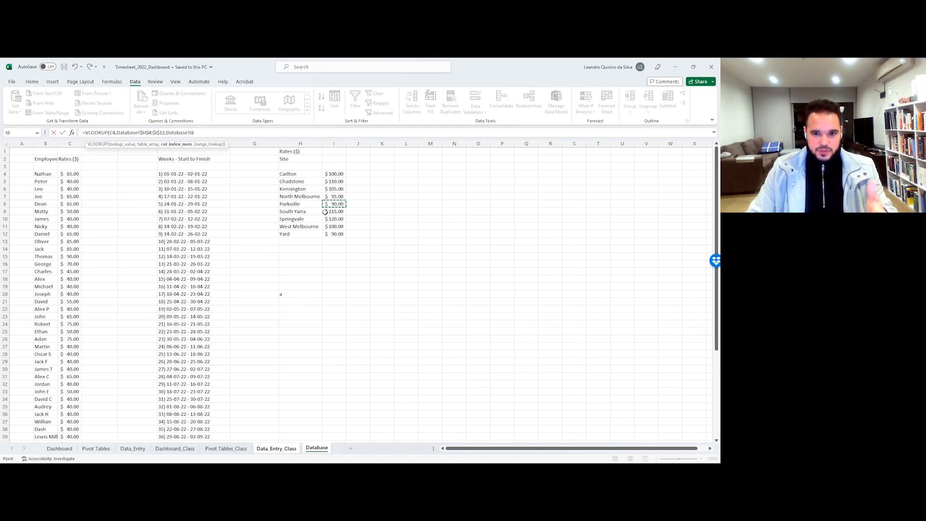
{"action": "key", "text": "BackSpace"}
{"action": "key", "text": "BackSpace"}
{"action": "key", "text": "BackSpace"}
{"action": "key", "text": "BackSpace"}
{"action": "key", "text": "BackSpace"}
{"action": "key", "text": "BackSpace"}
{"action": "key", "text": "BackSpace"}
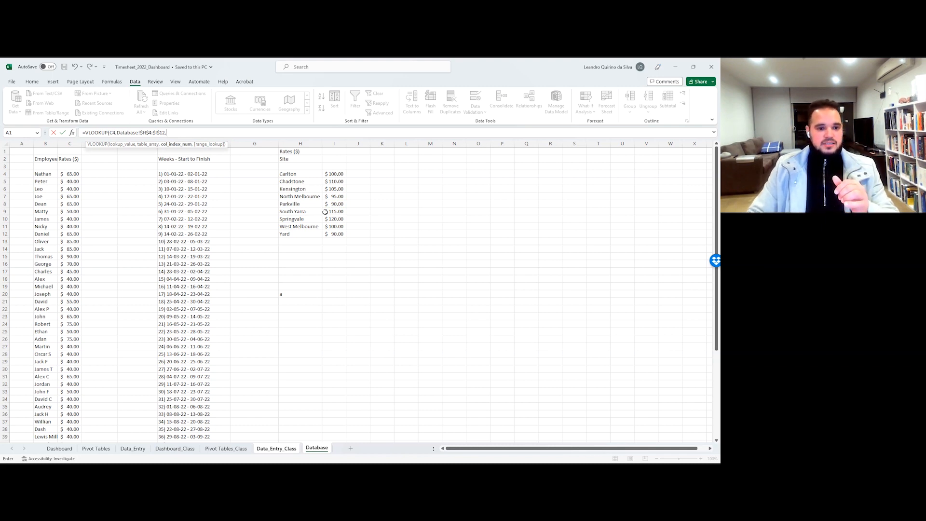
Step: Try completing the N4 lookup with column index 2, and clear the formula from the cell
{"action": "type", "text": "2"}
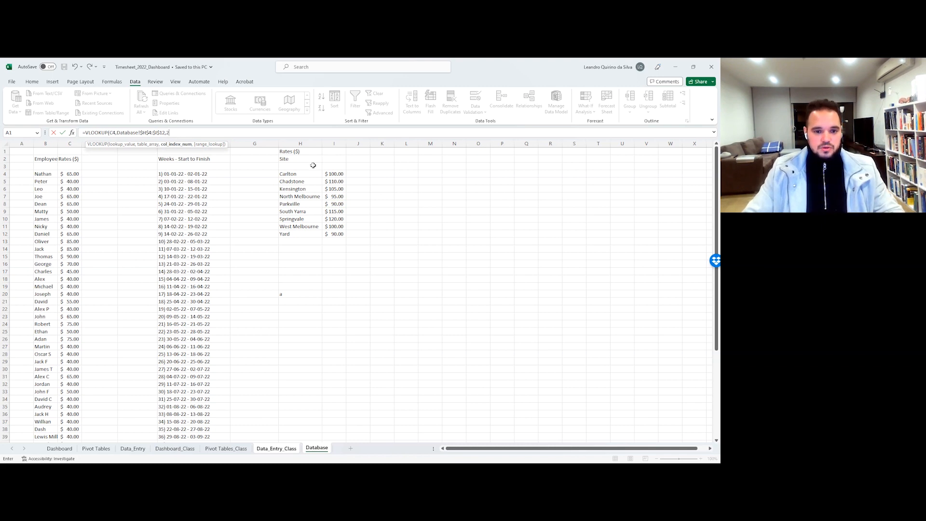
{"action": "key", "text": "Return"}
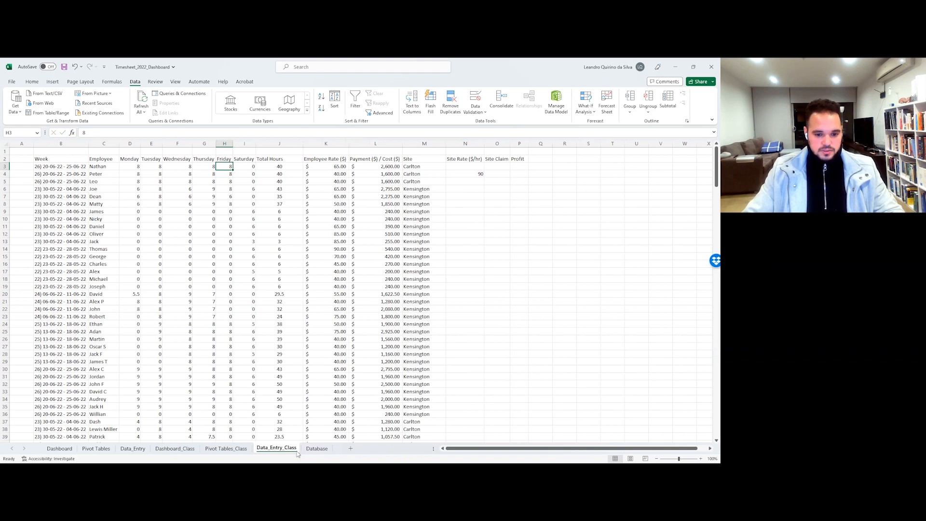
{"action": "left_click", "coordinate": [476, 174]}
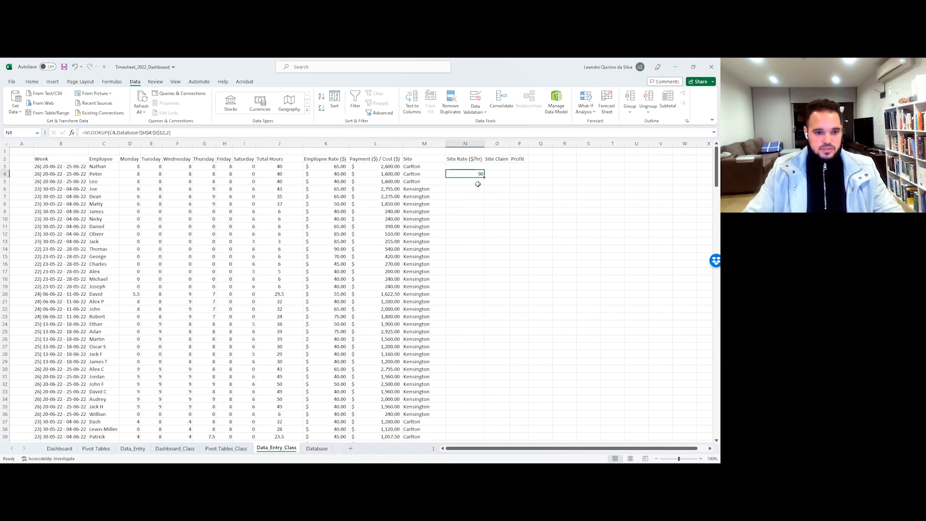
{"action": "key", "text": "Delete"}
Step: Check the Employee Rate ($) VLOOKUP formula in K4 for reference and return to N4
{"action": "key", "text": "Left"}
{"action": "key", "text": "Left"}
{"action": "key", "text": "Left"}
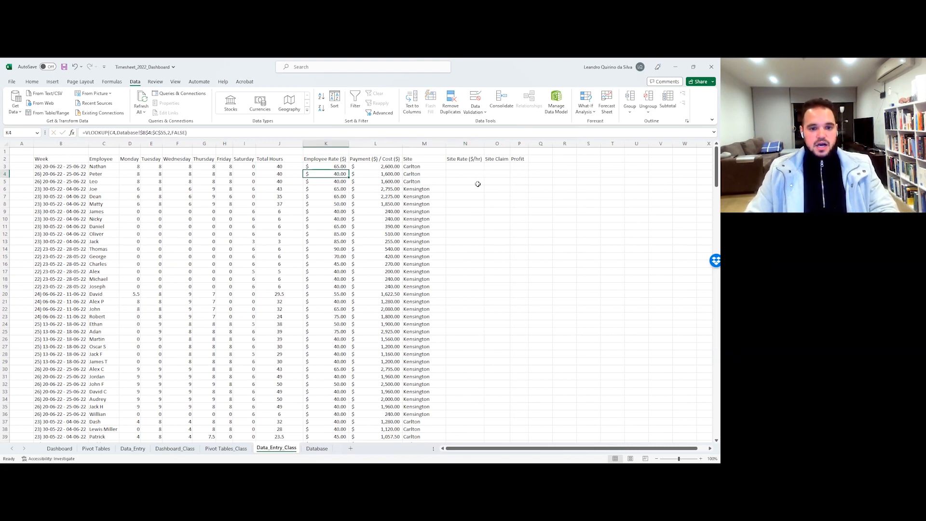
{"action": "key", "text": "Right"}
{"action": "key", "text": "Right"}
{"action": "key", "text": "Right"}
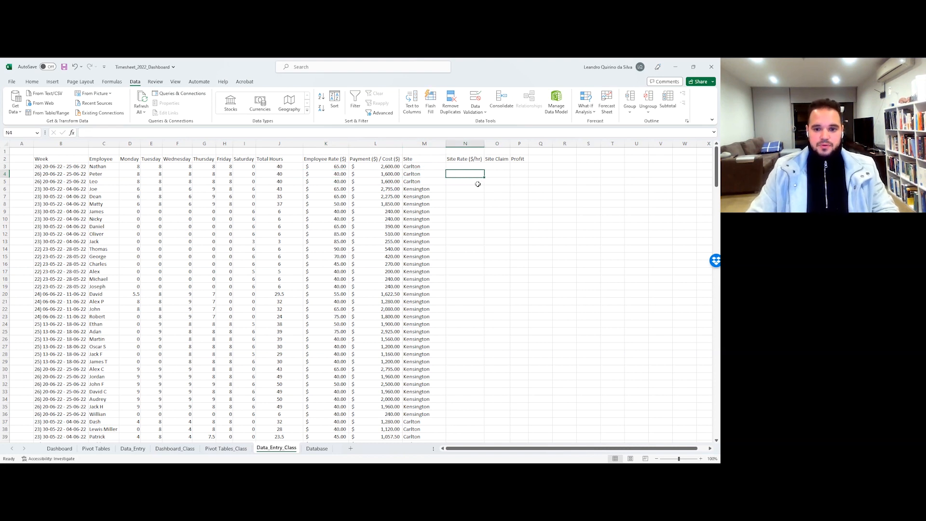
Step: Begin a new VLOOKUP formula in cell N4 under Site Rate ($/hr), using C4 as the lookup value
{"action": "type", "text": "=vl"}
{"action": "key", "text": "Tab"}
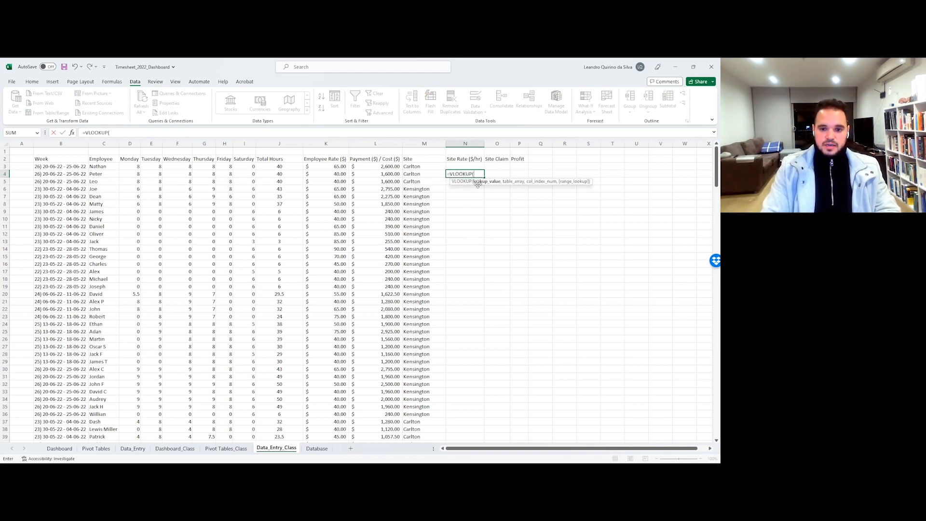
{"action": "key", "text": "Left"}
{"action": "key", "text": "Left"}
{"action": "key", "text": "Left"}
{"action": "key", "text": "Left"}
{"action": "key", "text": "Left"}
{"action": "key", "text": "Left"}
{"action": "key", "text": "Left"}
{"action": "key", "text": "Left"}
{"action": "key", "text": "Left"}
{"action": "key", "text": "Left"}
{"action": "key", "text": "Left"}
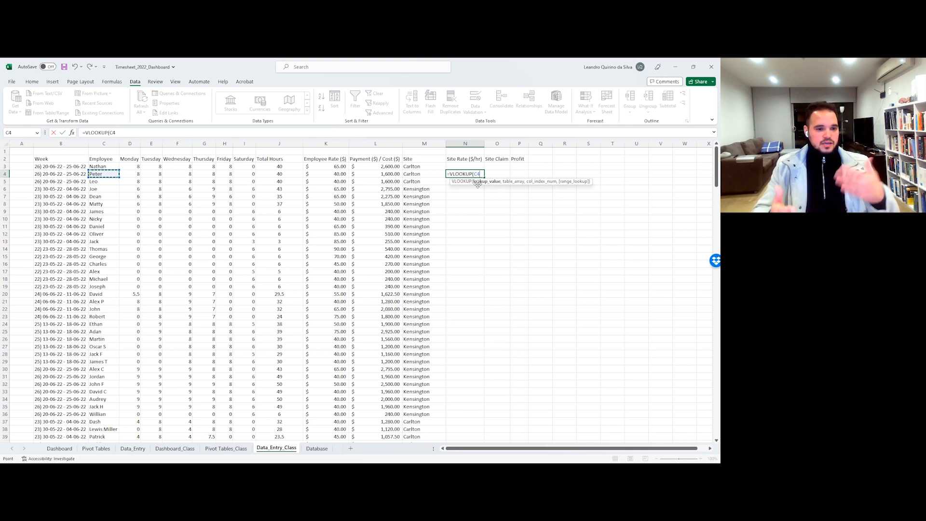
{"action": "type", "text": ","}
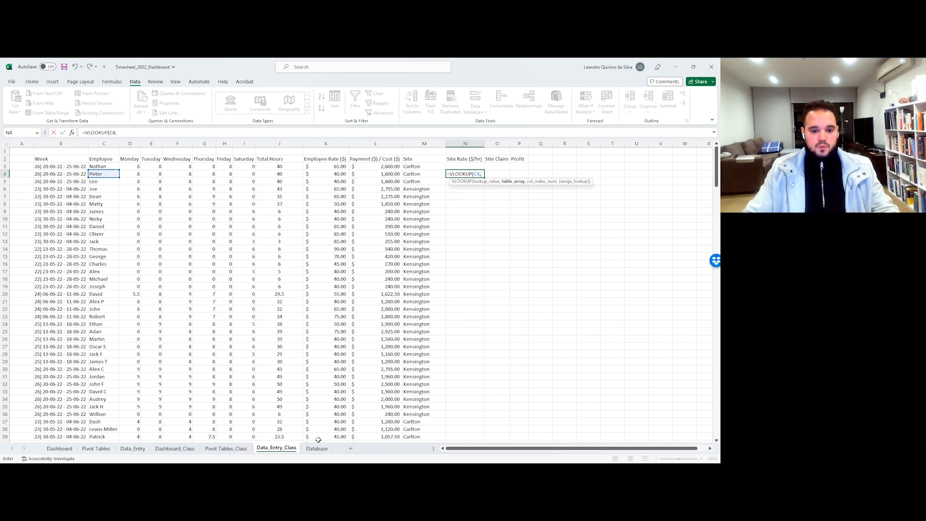
Step: Set the table array of the N4 lookup to the site rates on the Database sheet, made absolute as Database!$H$4:$I$12
{"action": "left_click", "coordinate": [317, 448]}
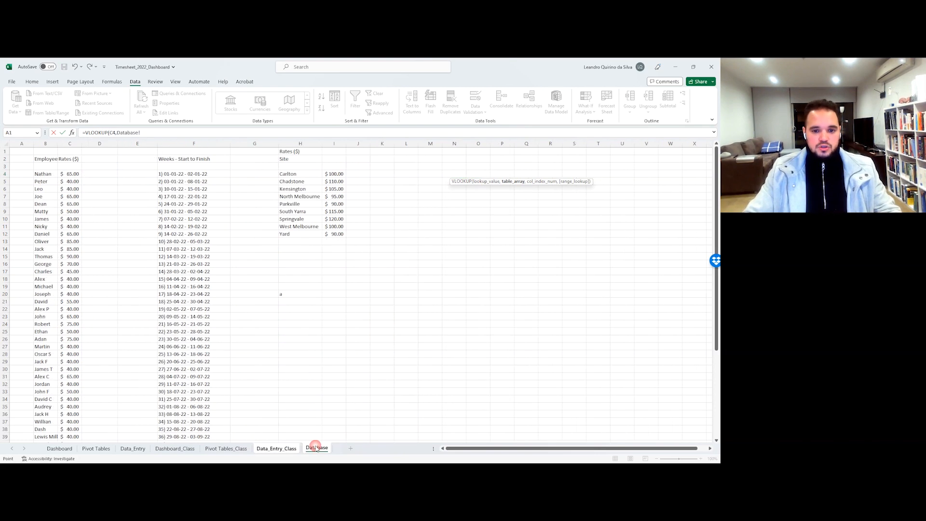
{"action": "left_click_drag", "start_coordinate": [303, 174], "coordinate": [339, 235]}
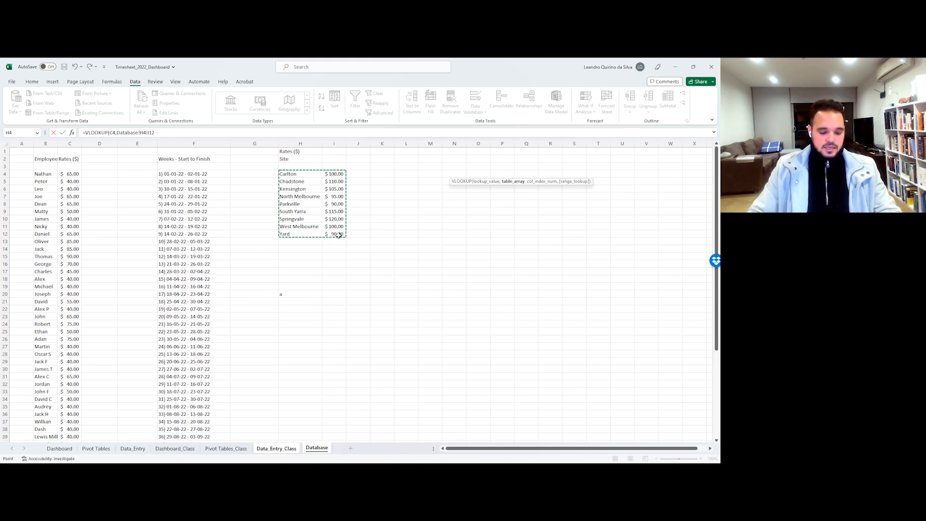
{"action": "left_click", "coordinate": [140, 132]}
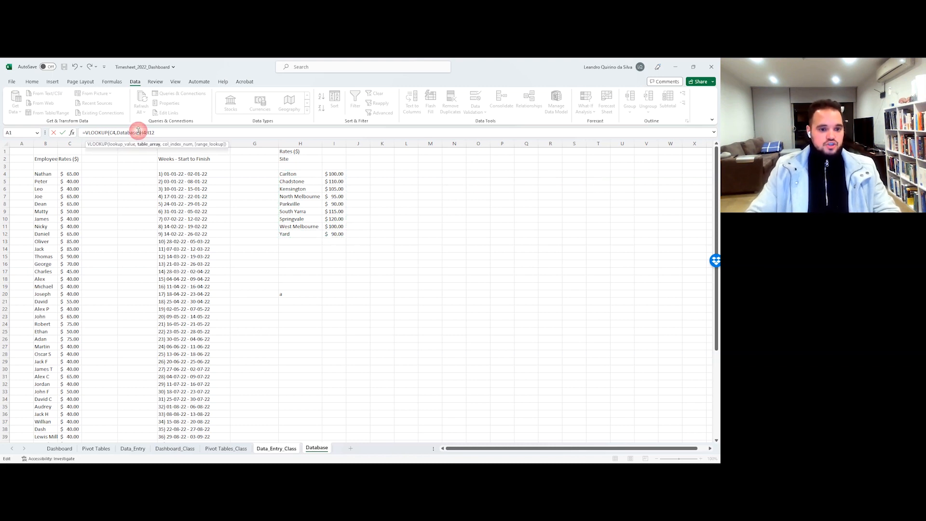
{"action": "type", "text": "$"}
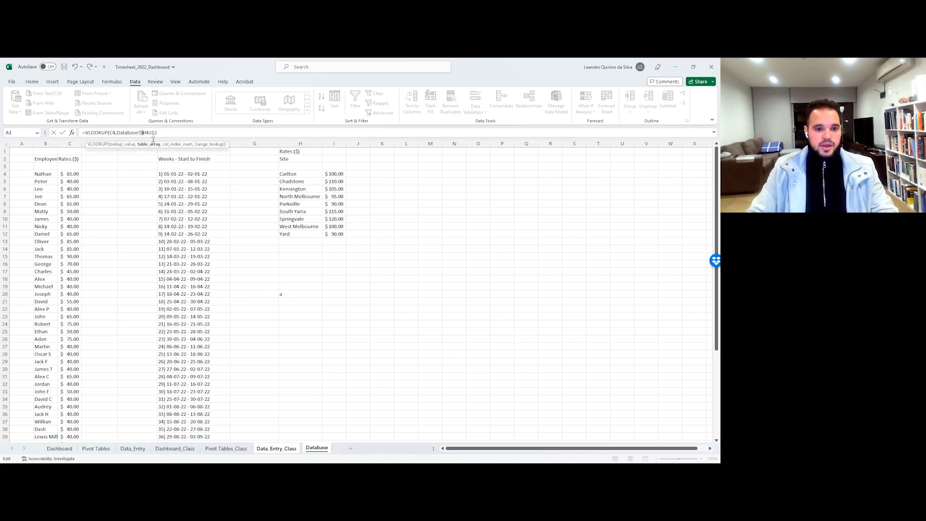
{"action": "key", "text": "Right"}
{"action": "type", "text": "$"}
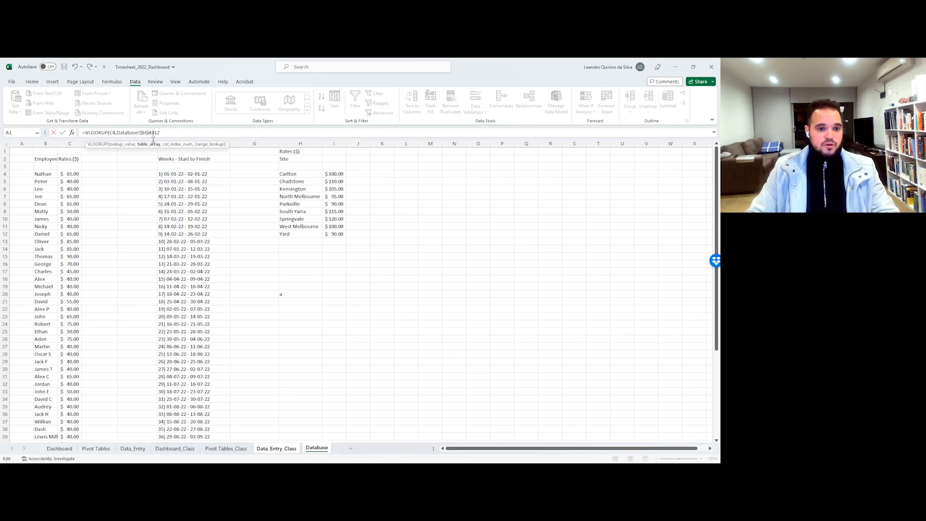
{"action": "key", "text": "Right"}
{"action": "key", "text": "Right"}
{"action": "type", "text": "$"}
{"action": "key", "text": "Right"}
{"action": "type", "text": "$12"}
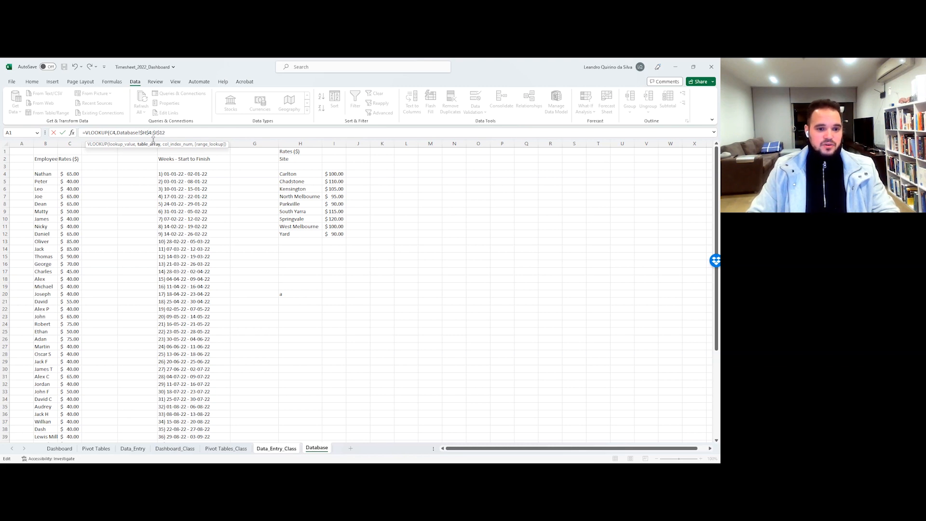
Step: Finish the N4 VLOOKUP with column index 2 and exact match FALSE, and enter the formula
{"action": "type", "text": ","}
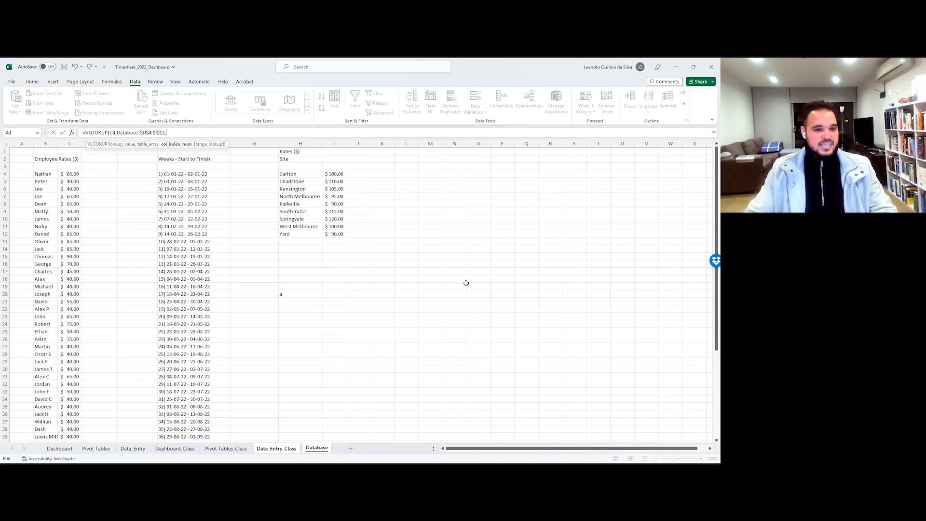
{"action": "type", "text": ","}
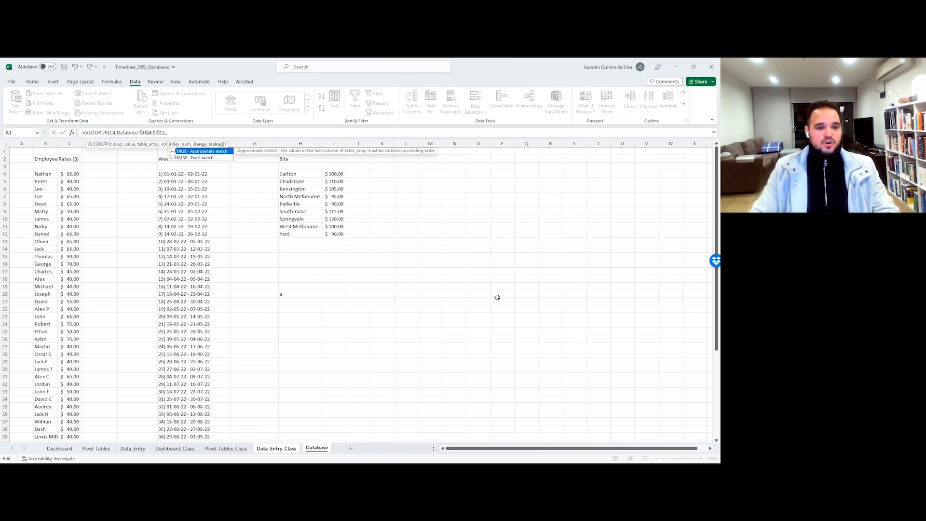
{"action": "key", "text": "BackSpace"}
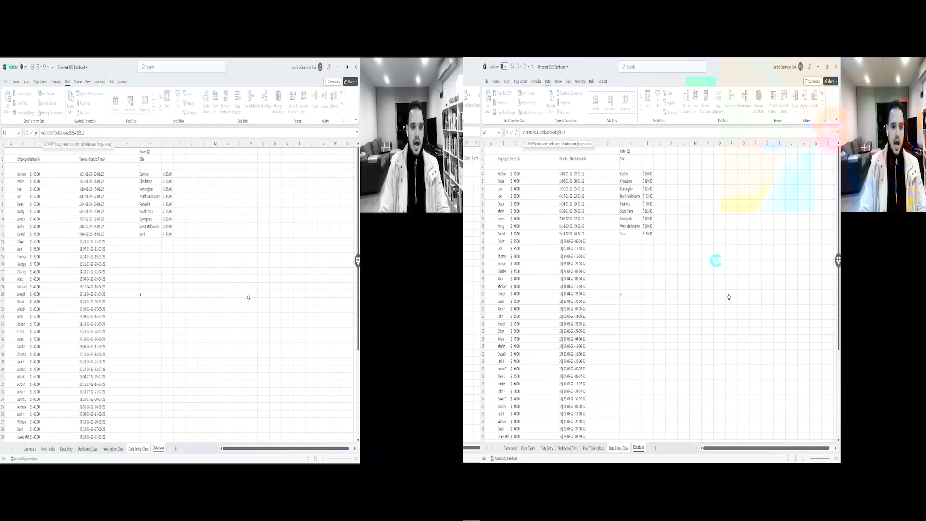
{"action": "type", "text": ",FALSE"}
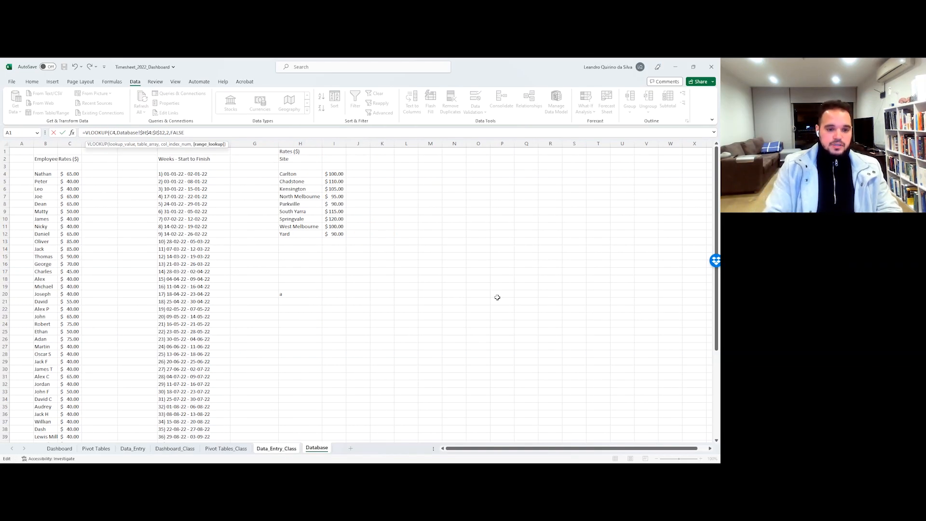
{"action": "type", "text": ")"}
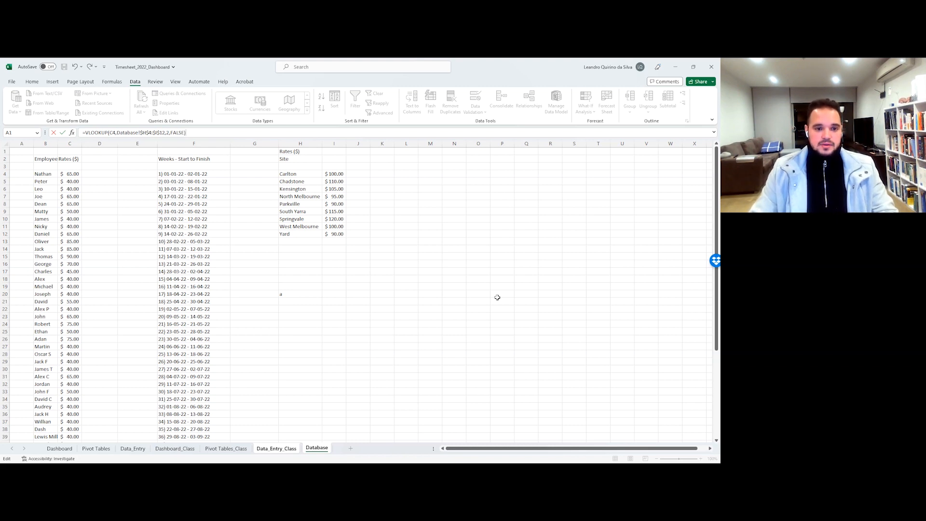
{"action": "key", "text": "Return"}
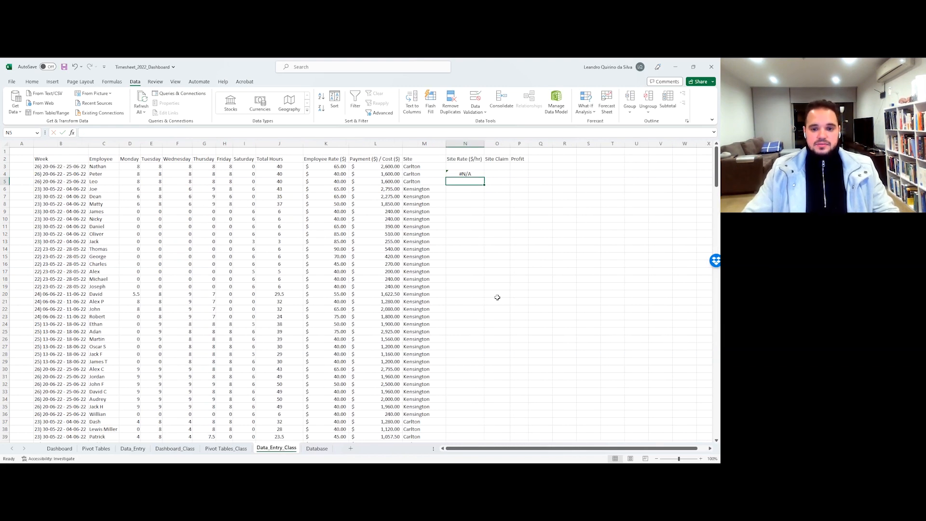
Step: Try the N4 lookup with a relative table array by reducing the range to Database!H4:I12
{"action": "left_click", "coordinate": [466, 174]}
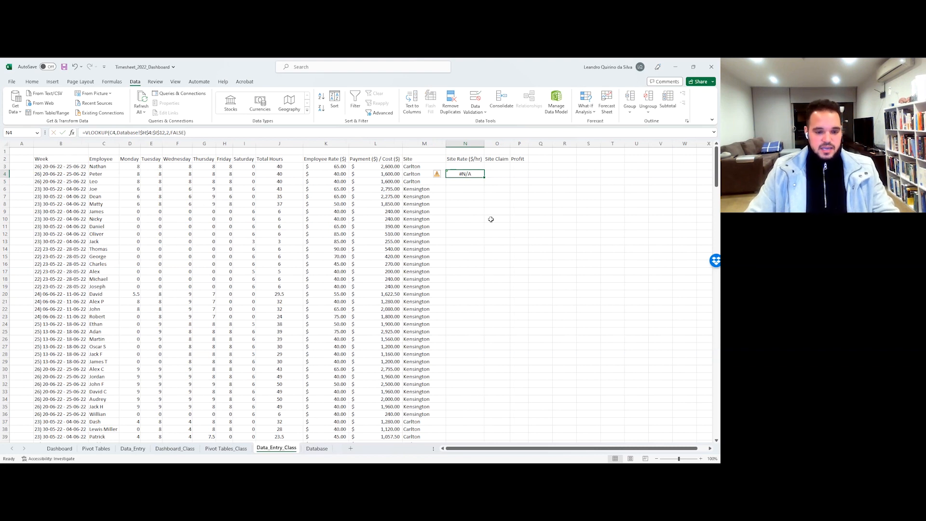
{"action": "key", "text": "F2"}
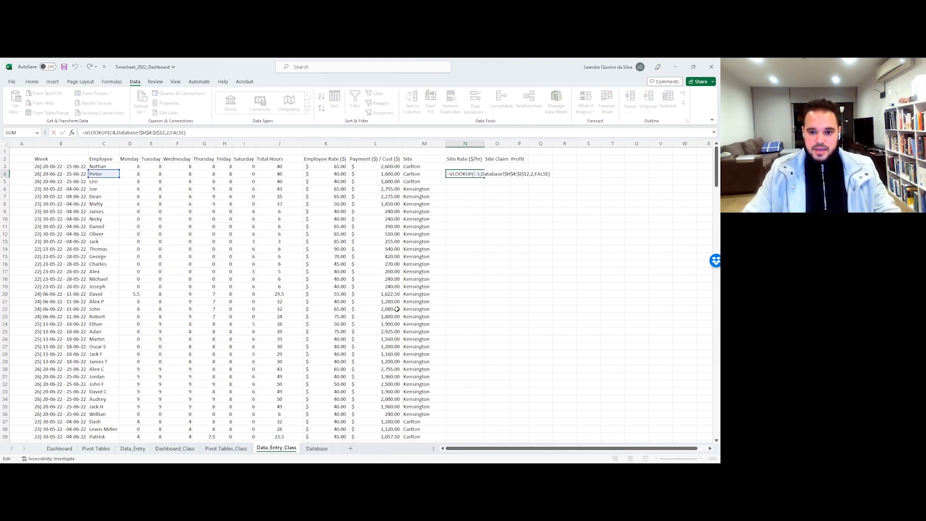
{"action": "left_click", "coordinate": [513, 174]}
{"action": "key", "text": "BackSpace"}
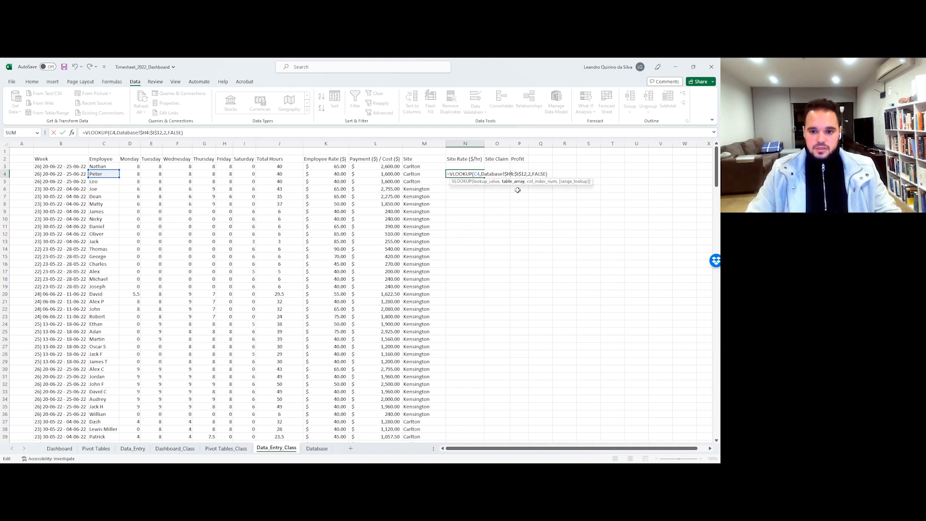
{"action": "key", "text": "Left"}
{"action": "key", "text": "BackSpace"}
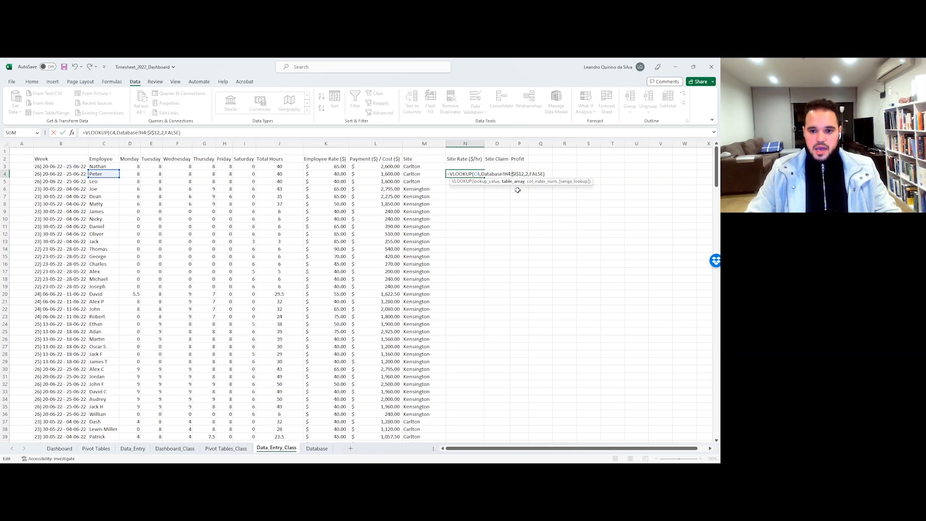
{"action": "key", "text": "BackSpace"}
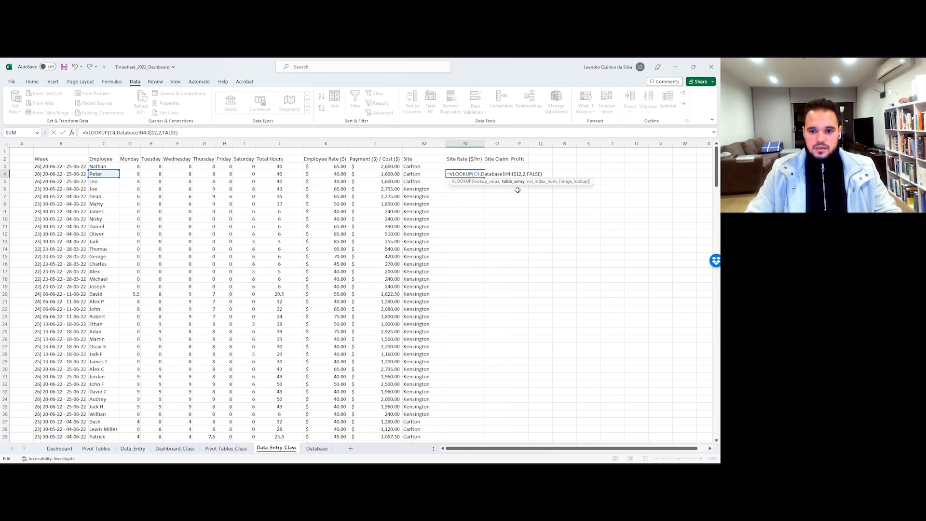
{"action": "key", "text": "Right"}
{"action": "key", "text": "Right"}
{"action": "key", "text": "BackSpace"}
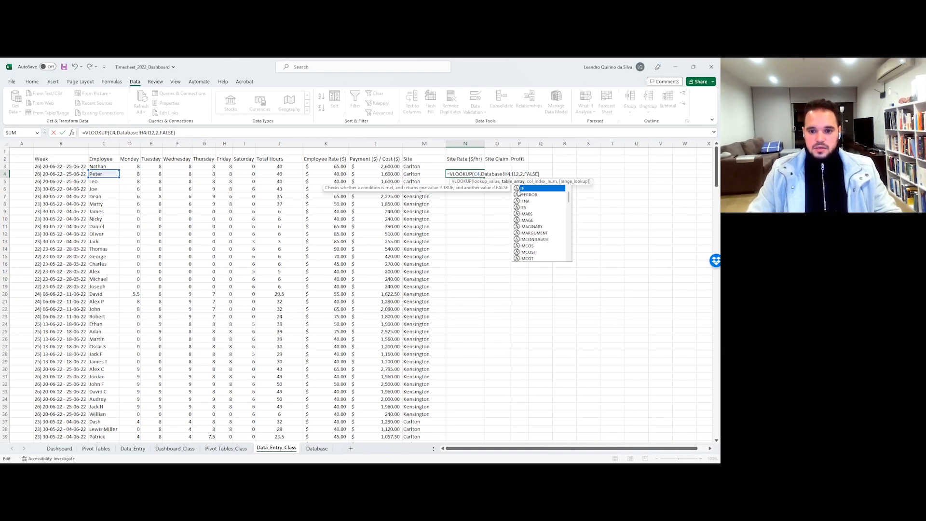
{"action": "left_click", "coordinate": [533, 174]}
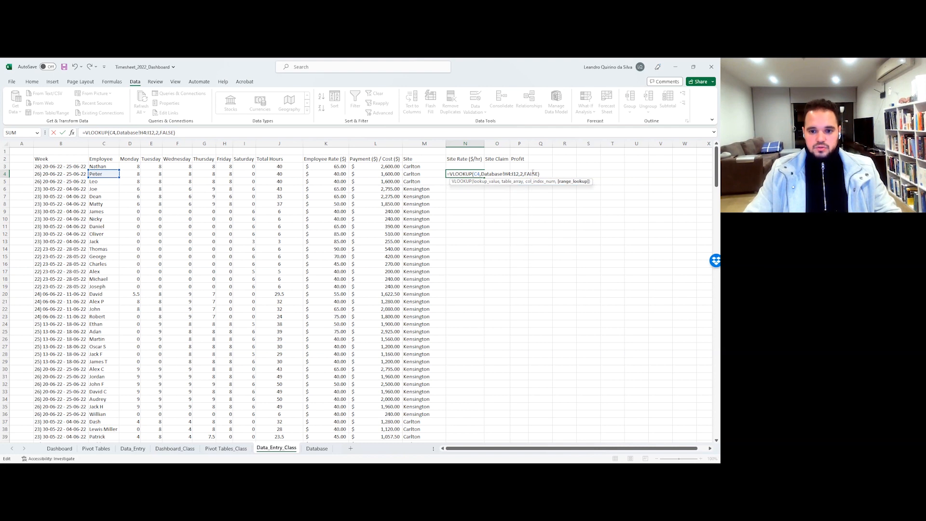
{"action": "key", "text": "Return"}
{"action": "left_click", "coordinate": [467, 173]}
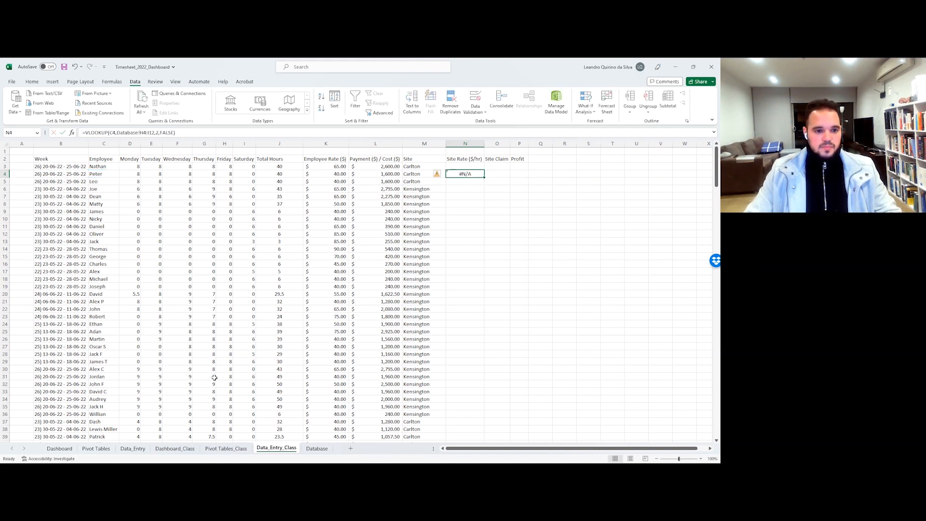
Step: Check the site rates table on the Database sheet and return to the Data_Entry_Class sheet
{"action": "left_click", "coordinate": [224, 450]}
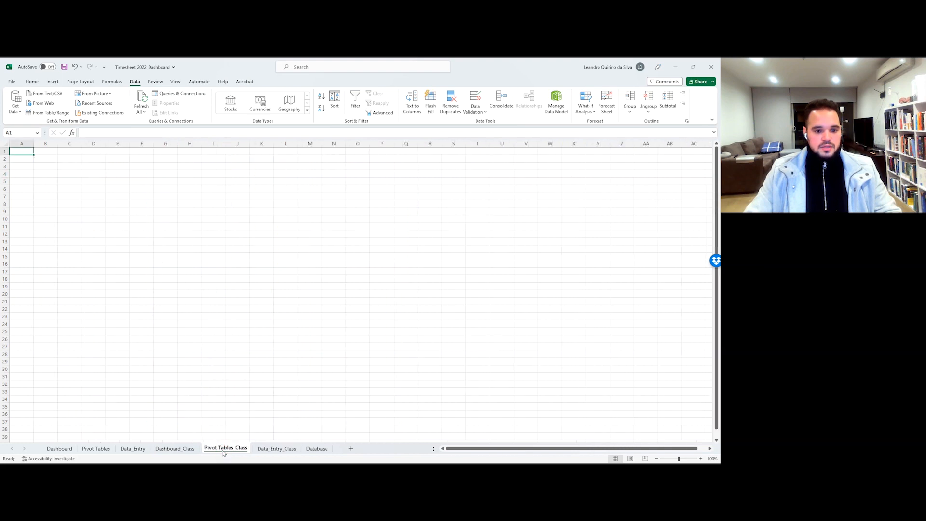
{"action": "left_click", "coordinate": [319, 451]}
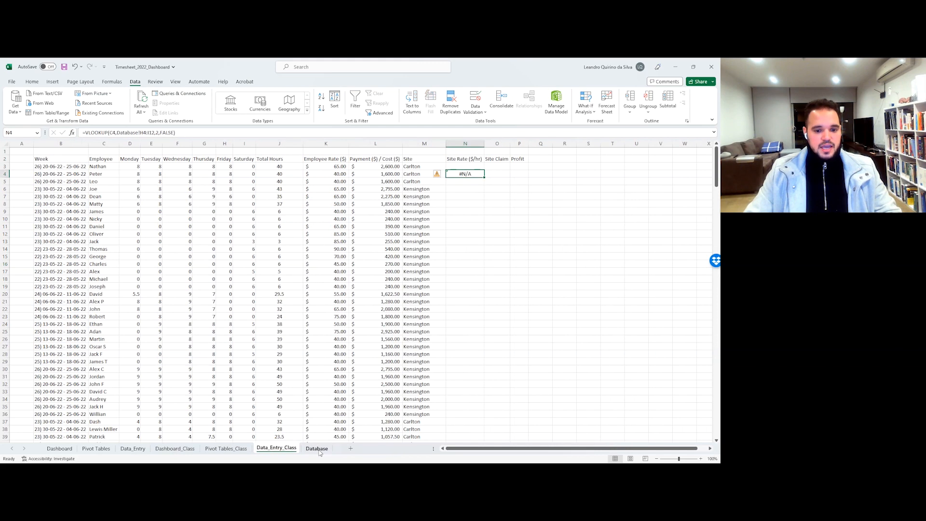
{"action": "left_click", "coordinate": [317, 448]}
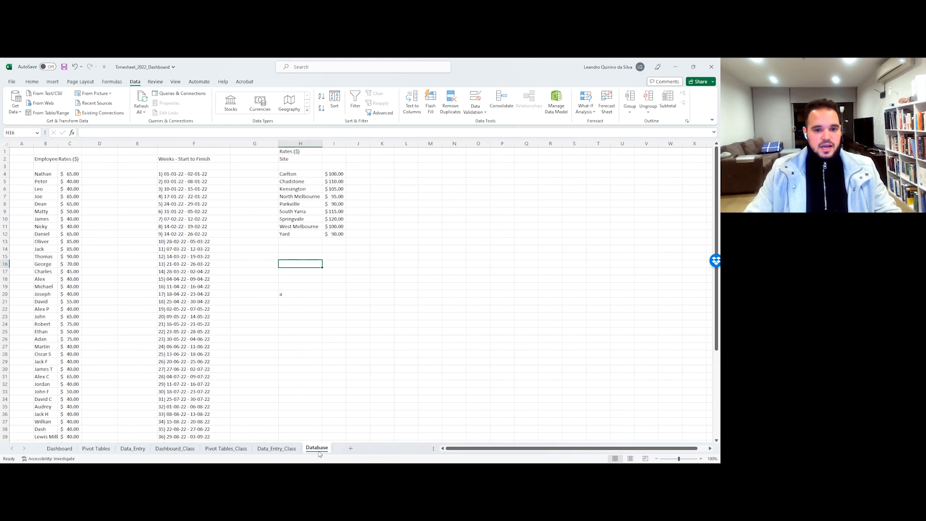
{"action": "left_click", "coordinate": [292, 452]}
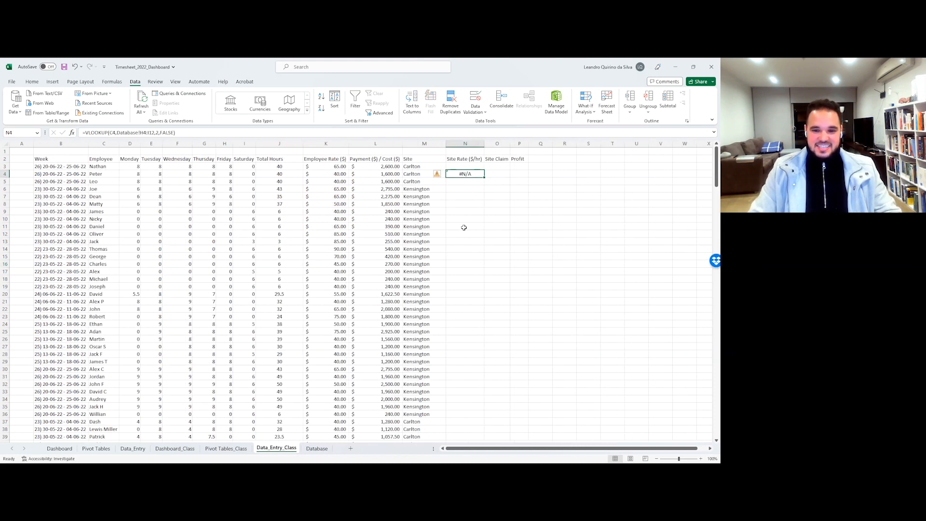
Step: Change the lookup value in the N4 VLOOKUP formula to the site cell M4
{"action": "key", "text": "F2"}
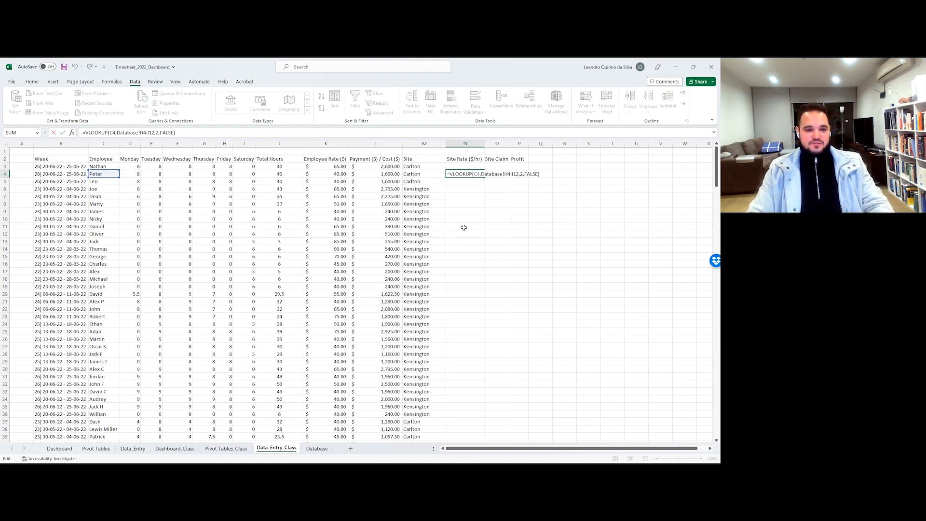
{"action": "key", "text": "Left"}
{"action": "key", "text": "Right"}
{"action": "key", "text": "Left"}
{"action": "key", "text": "Right"}
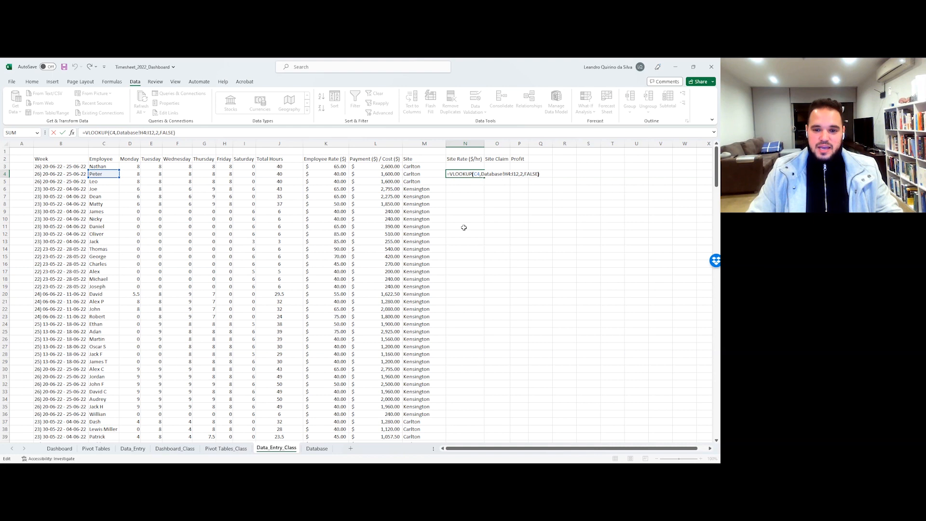
{"action": "left_click", "coordinate": [478, 174]}
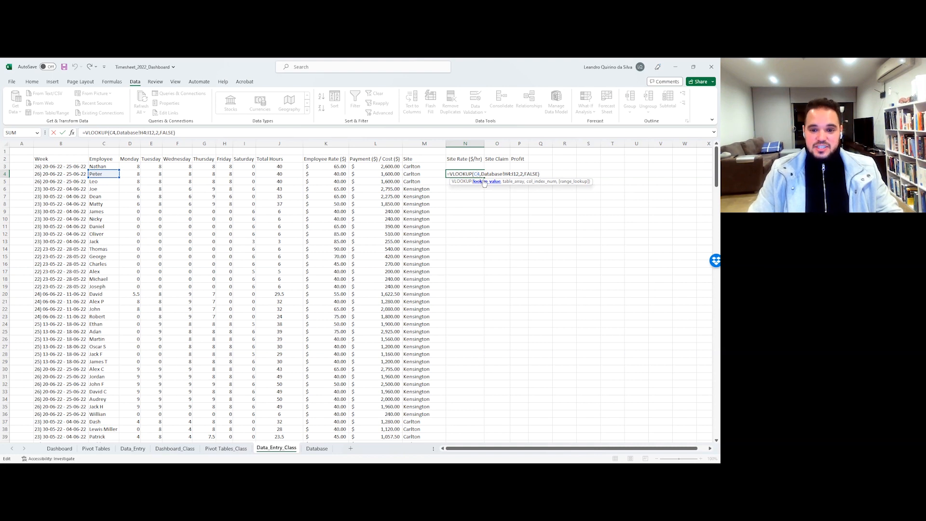
{"action": "key", "text": "BackSpace"}
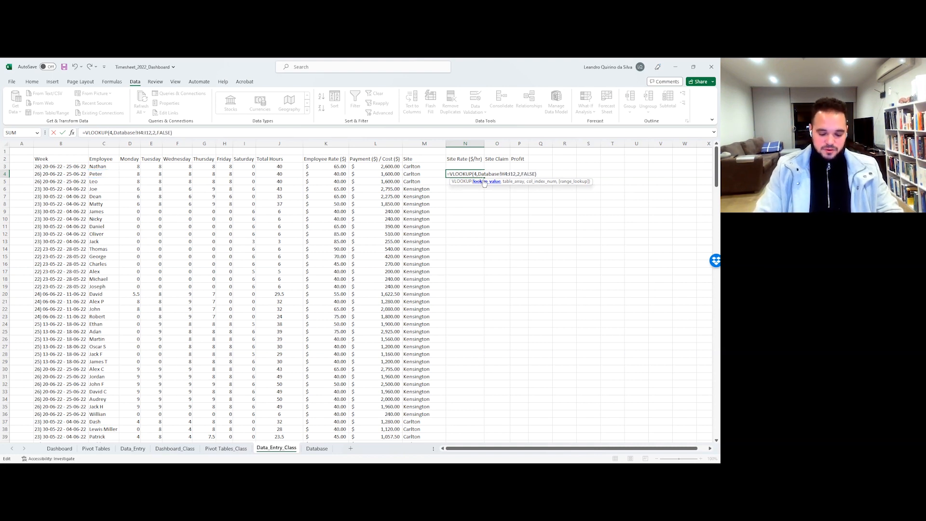
{"action": "type", "text": "M"}
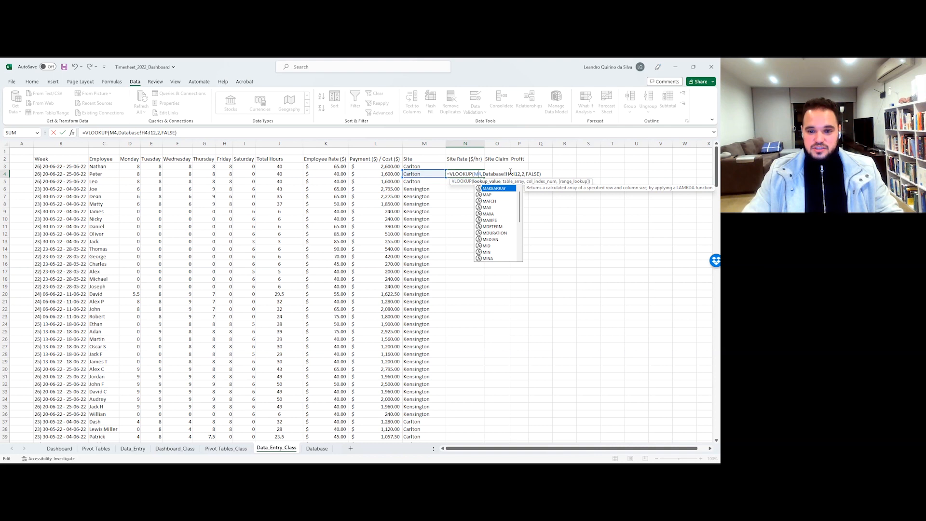
Step: Make the N4 VLOOKUP table array absolute as Database!$H$4:$I$12 and enter the formula
{"action": "left_click", "coordinate": [507, 173]}
{"action": "type", "text": "$H$4:"}
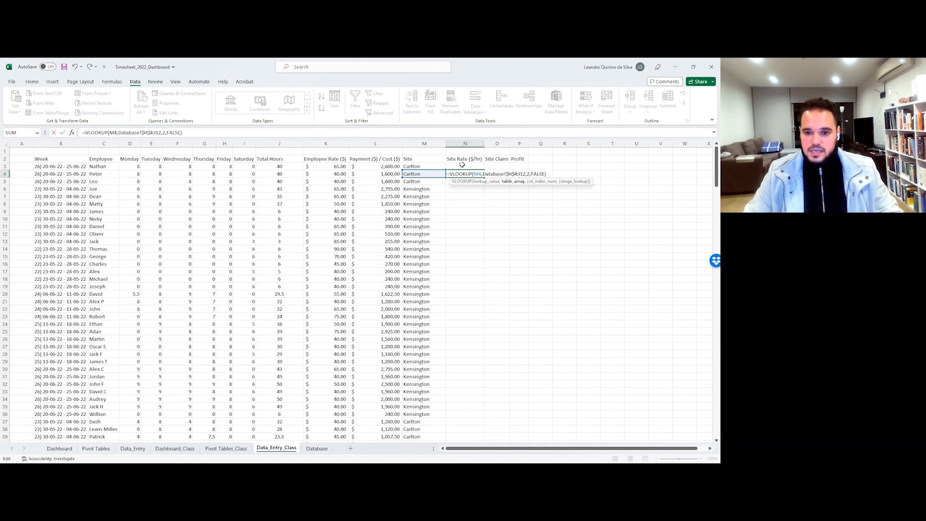
{"action": "type", "text": "$"}
{"action": "key", "text": "Right"}
{"action": "type", "text": "$"}
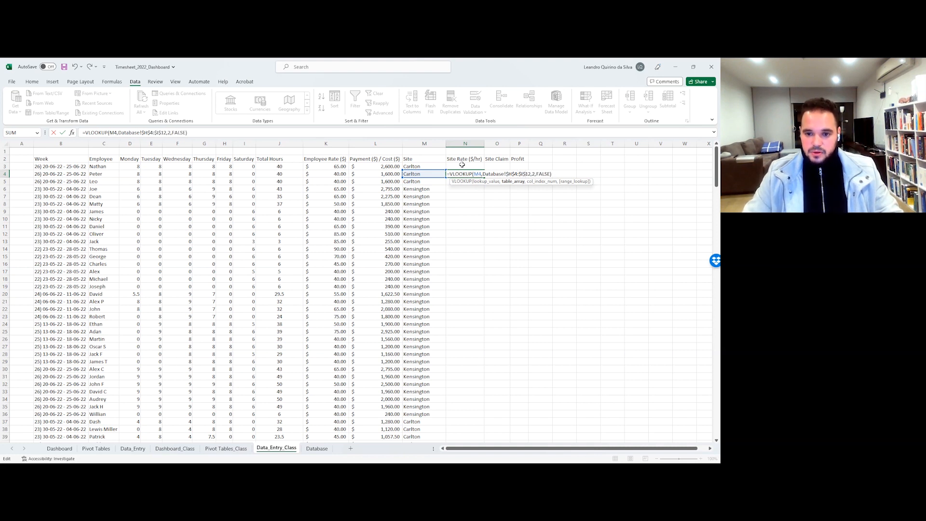
{"action": "key", "text": "Right"}
{"action": "key", "text": "Right"}
{"action": "key", "text": "Right"}
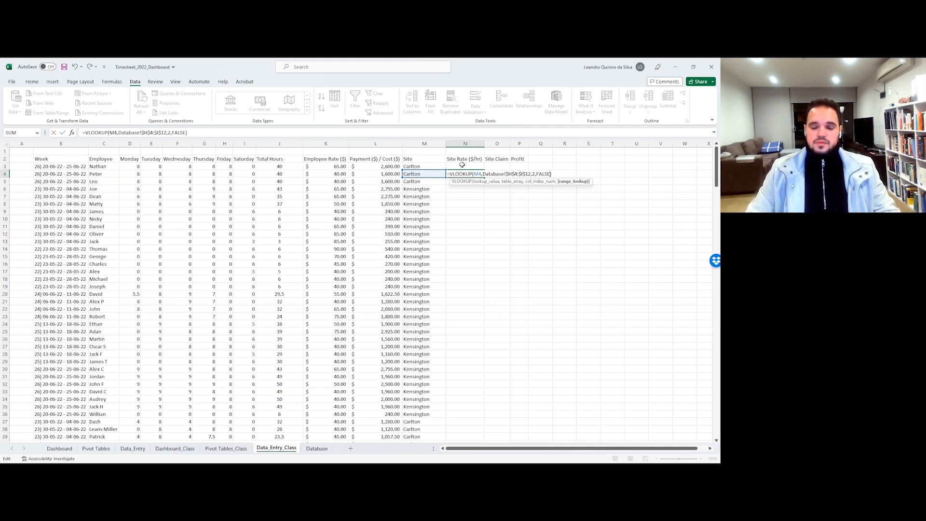
{"action": "key", "text": "Return"}
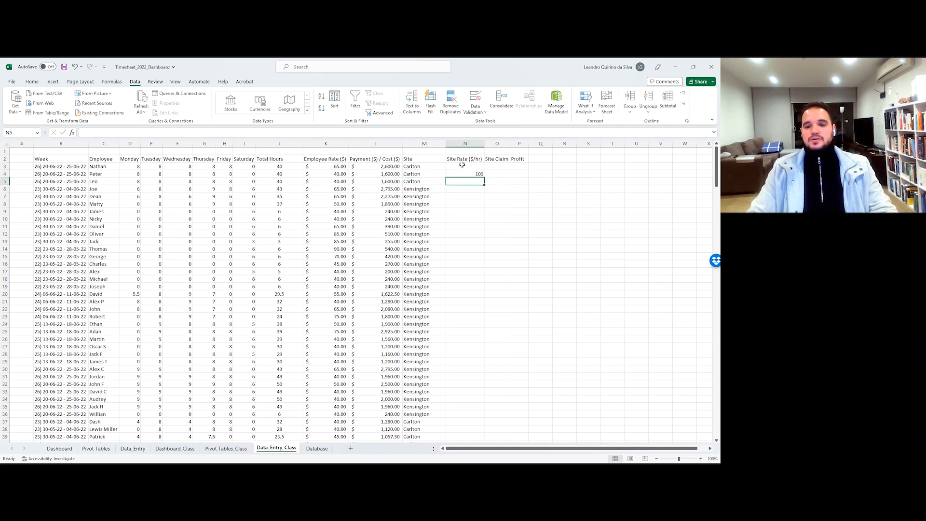
{"action": "key", "text": "Up"}
{"action": "key", "text": "Up"}
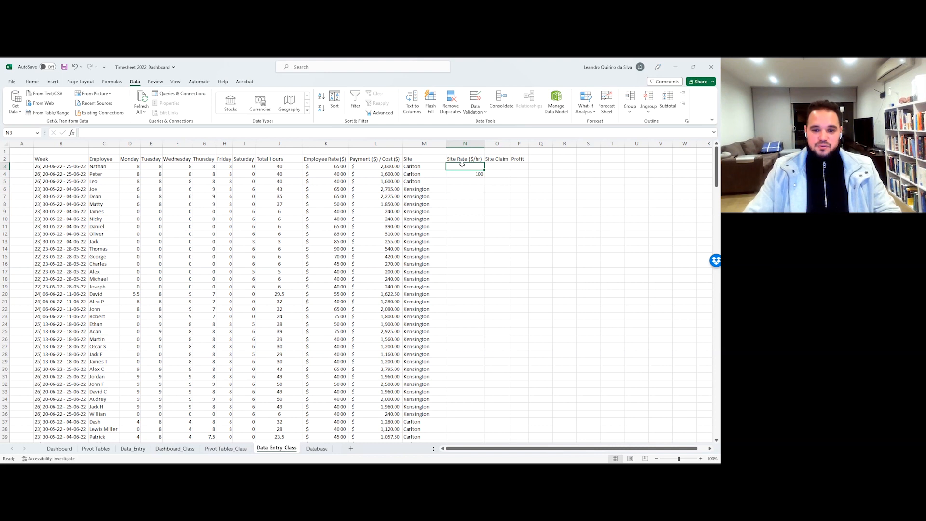
Step: Move the Rates ($) header on the Database sheet from H1 to I2, above the site rates
{"action": "left_click", "coordinate": [317, 448]}
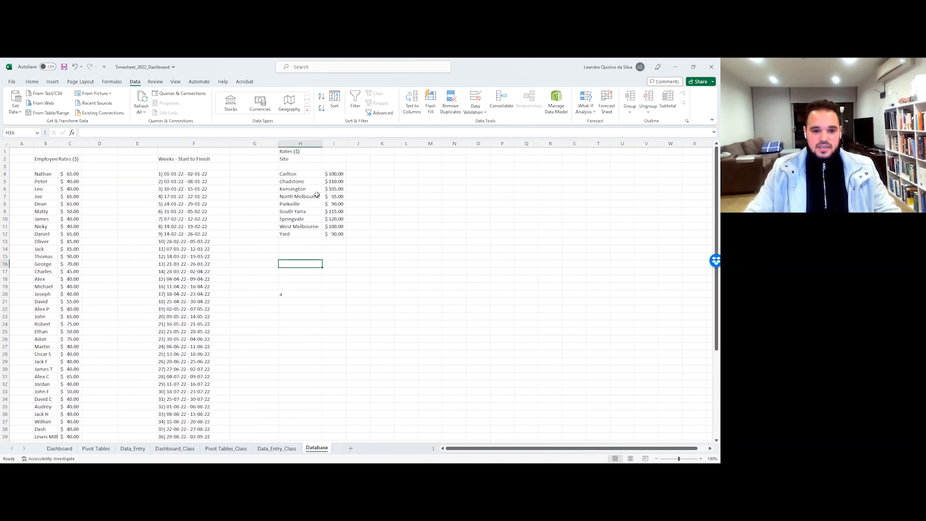
{"action": "left_click_drag", "start_coordinate": [304, 175], "coordinate": [333, 177]}
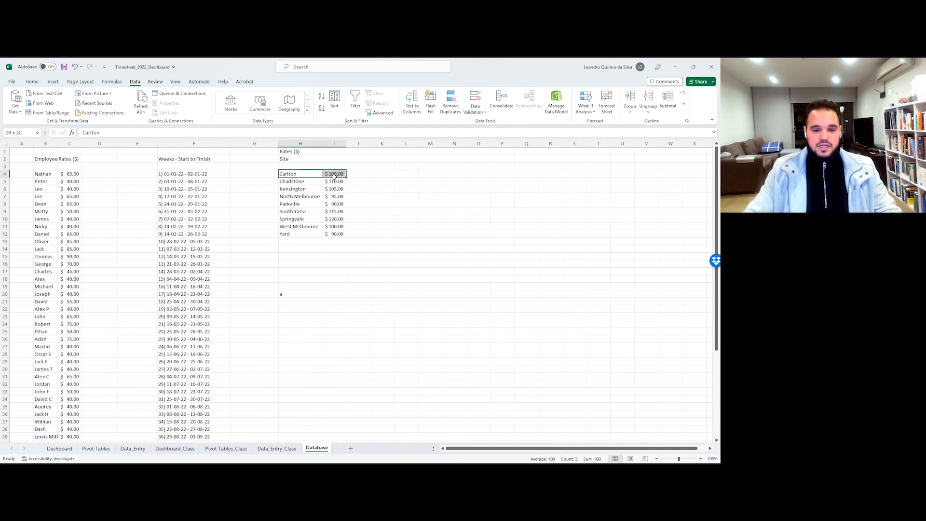
{"action": "left_click", "coordinate": [300, 151]}
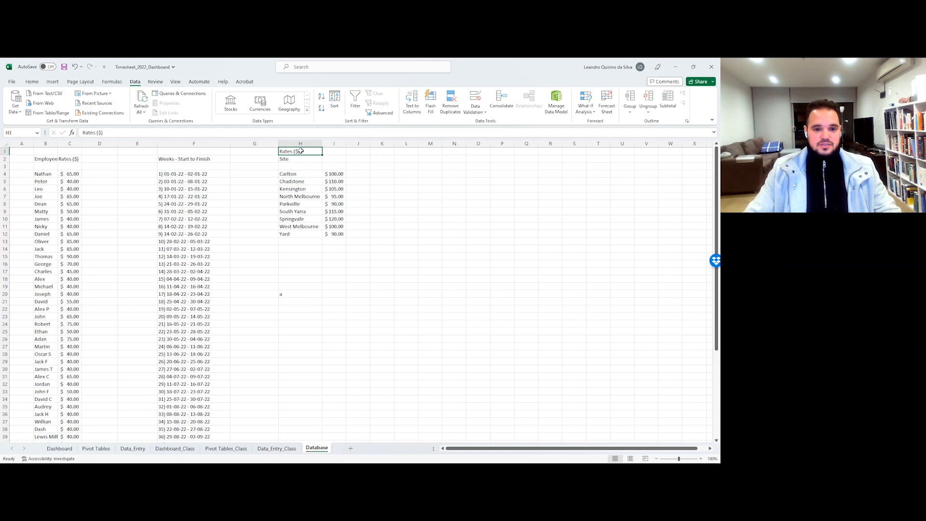
{"action": "key", "text": "ctrl+x"}
{"action": "key", "text": "Down"}
{"action": "key", "text": "Right"}
{"action": "key", "text": "ctrl+v"}
{"action": "key", "text": "Escape"}
{"action": "key", "text": "Down"}
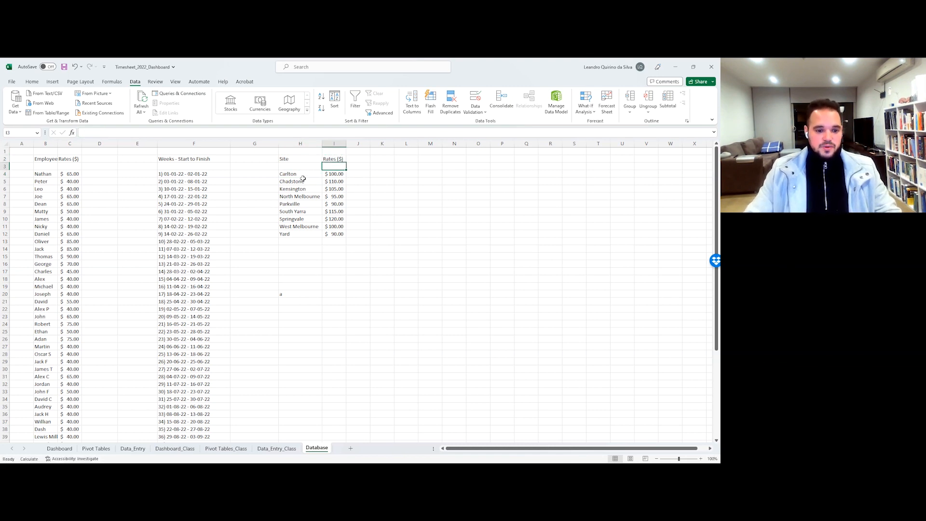
Step: Copy the N4 VLOOKUP on the Data_Entry_Class sheet into N3 and fill the formula down the Site Rate ($/hr) column
{"action": "left_click", "coordinate": [277, 449]}
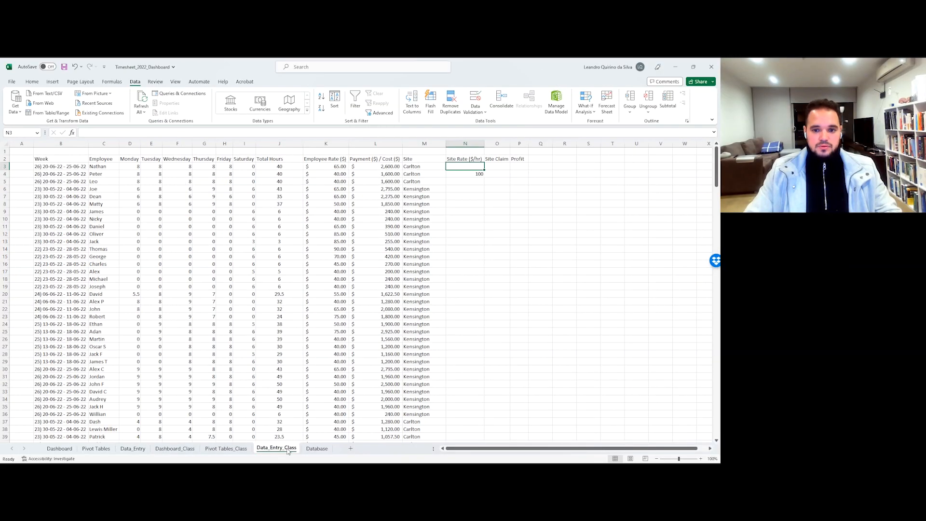
{"action": "left_click", "coordinate": [462, 173]}
{"action": "key", "text": "ctrl+c"}
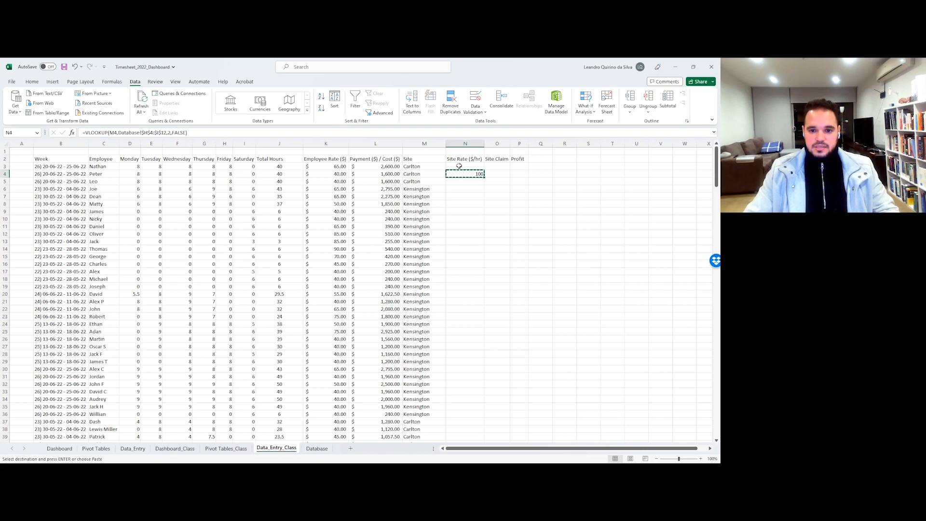
{"action": "right_click", "coordinate": [459, 166]}
{"action": "left_click", "coordinate": [499, 218]}
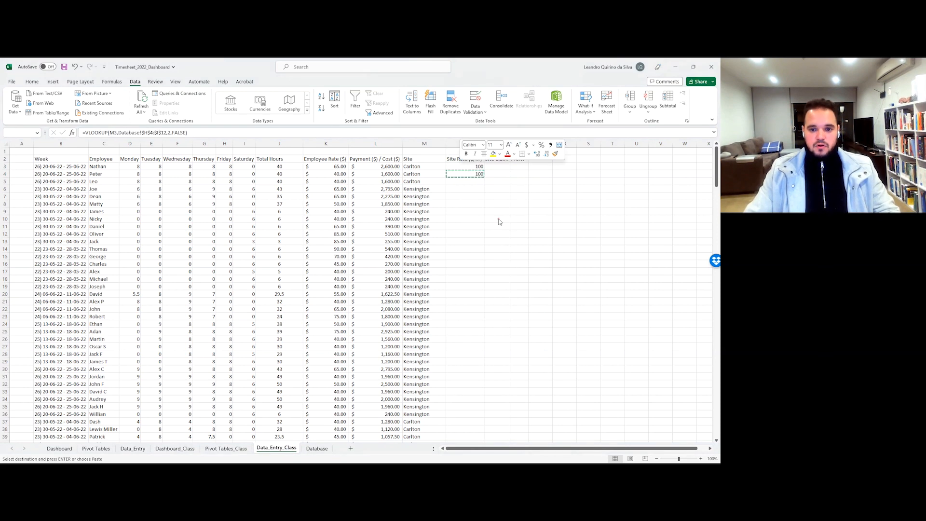
{"action": "double_click", "coordinate": [484, 169]}
{"action": "scroll", "coordinate": [472, 249], "scroll_direction": "down", "scroll_amount": 6}
{"action": "scroll", "coordinate": [472, 249], "scroll_direction": "up", "scroll_amount": 6}
{"action": "scroll", "coordinate": [473, 245], "scroll_direction": "down", "scroll_amount": 20}
{"action": "scroll", "coordinate": [474, 241], "scroll_direction": "down", "scroll_amount": 4}
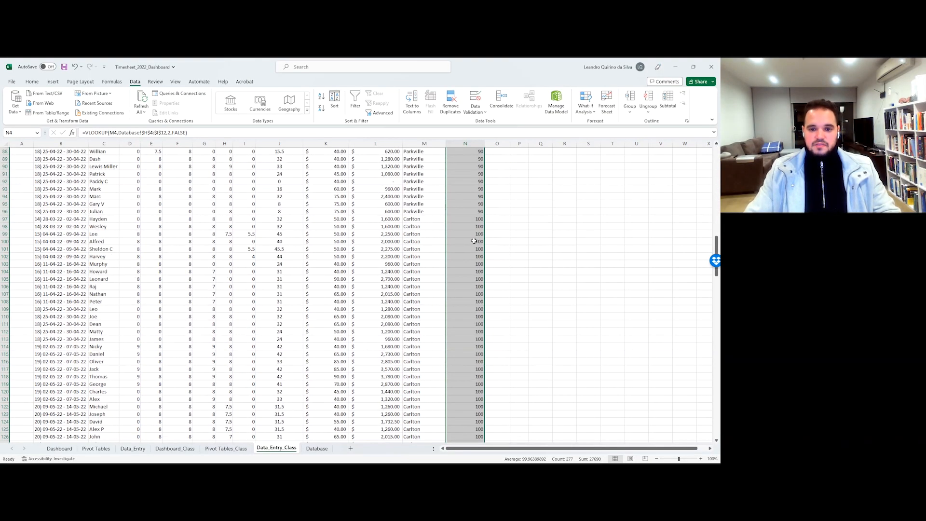
Step: Apply the Accounting number format to the Site Rate ($/hr) values, including N3
{"action": "left_click", "coordinate": [33, 82]}
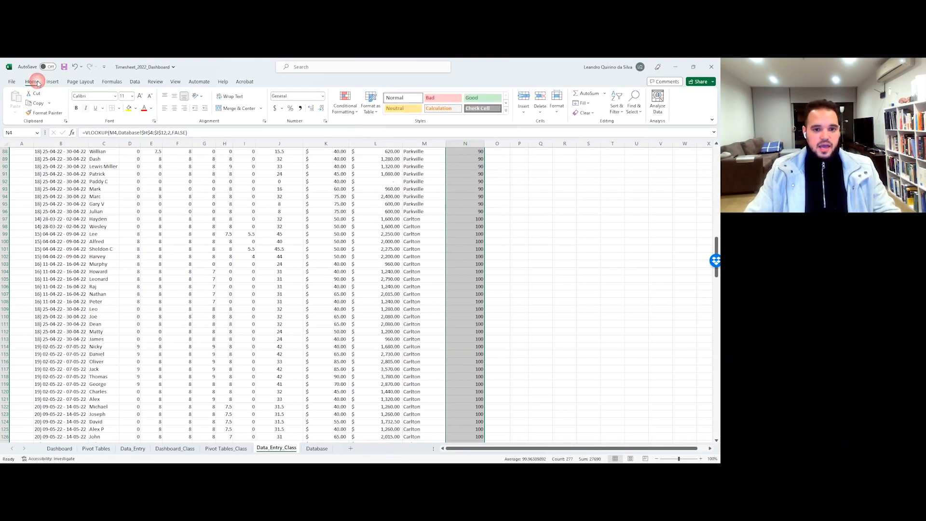
{"action": "left_click", "coordinate": [276, 109]}
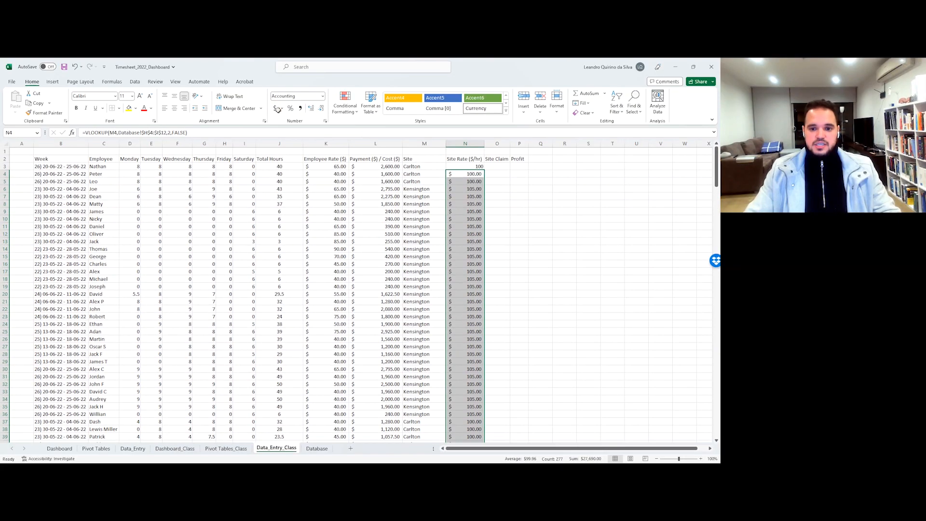
{"action": "left_click", "coordinate": [481, 167]}
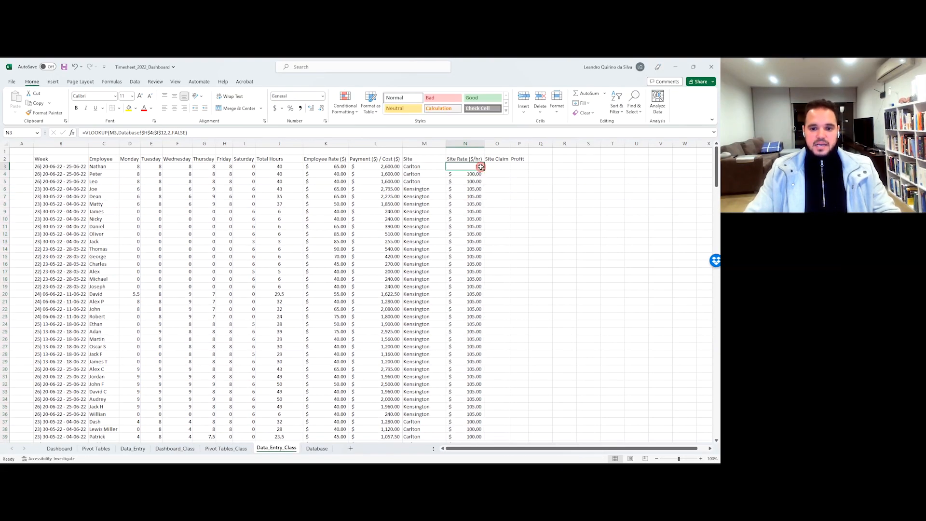
{"action": "left_click", "coordinate": [278, 109]}
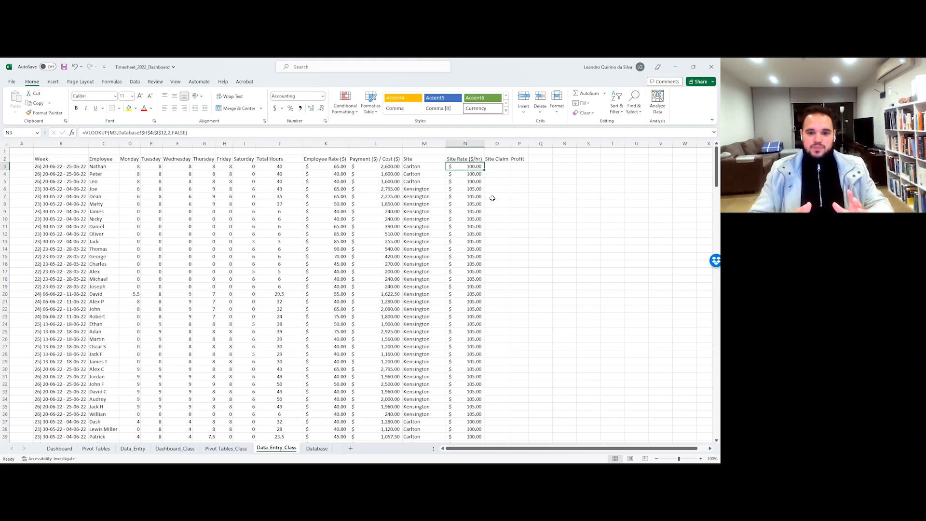
Step: Widen column O and rename its header in O2 as Site Claim ($)
{"action": "key", "text": "Right"}
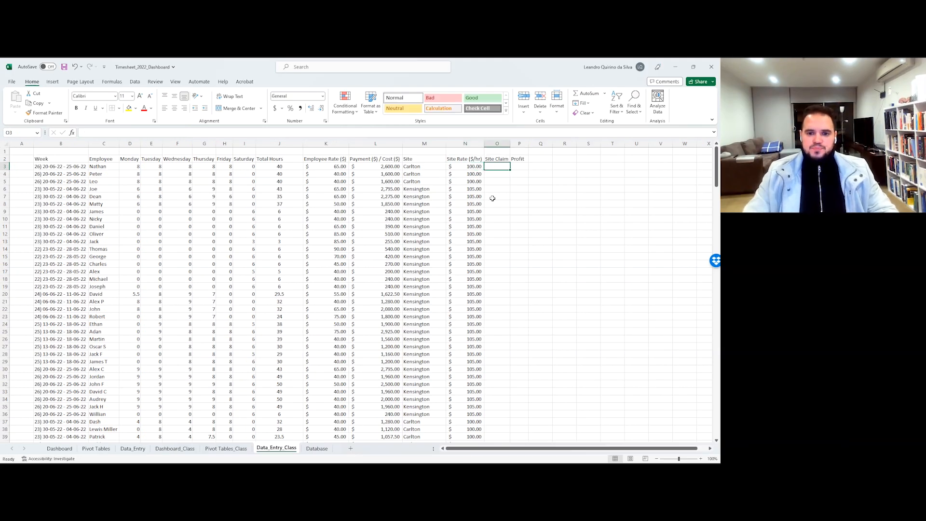
{"action": "left_click_drag", "start_coordinate": [513, 145], "coordinate": [533, 144]}
{"action": "left_click", "coordinate": [520, 160]}
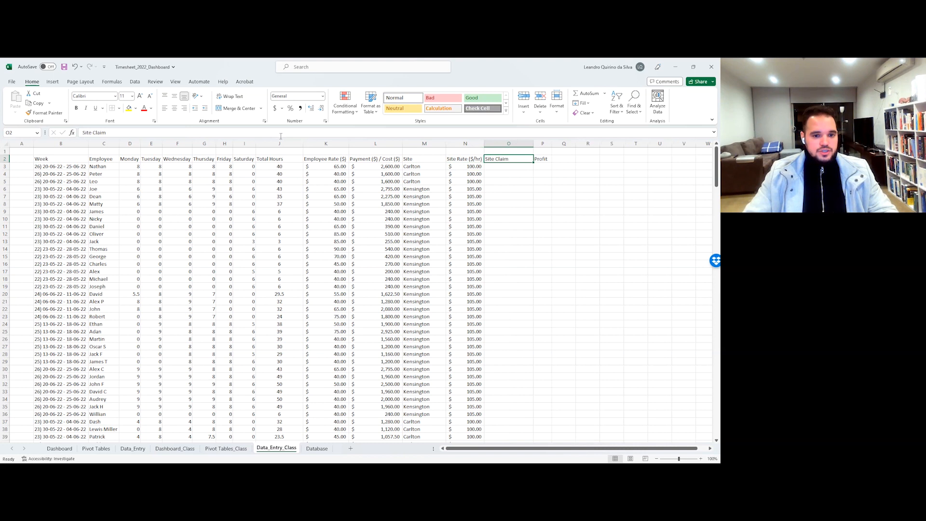
{"action": "left_click", "coordinate": [282, 133]}
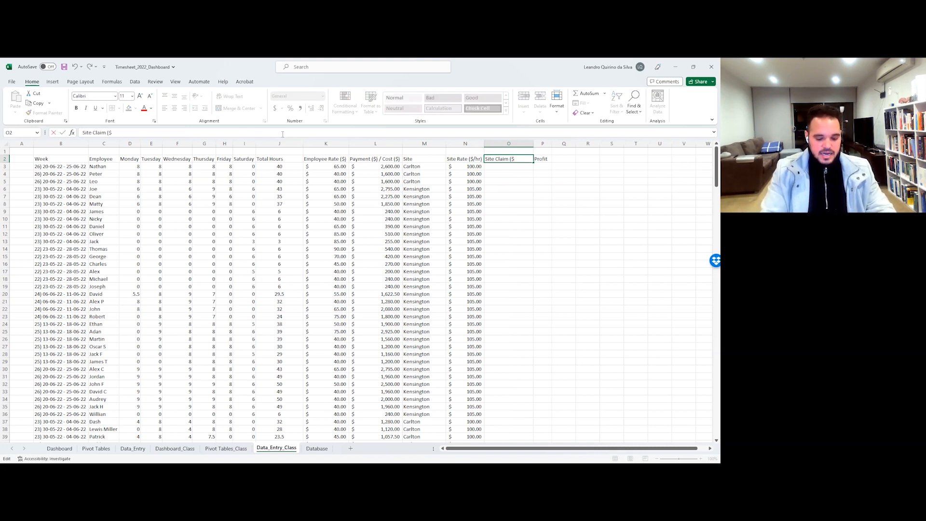
{"action": "key", "text": "Return"}
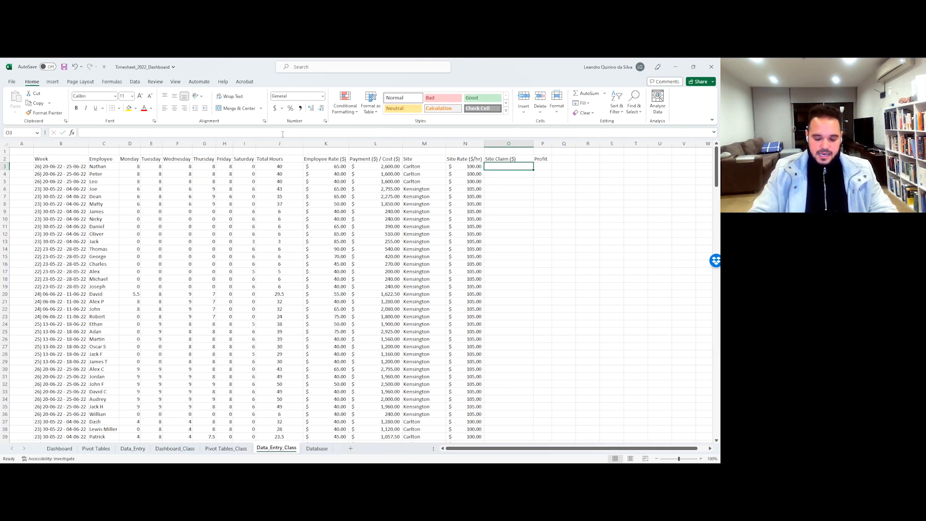
Step: Enter =PRODUCT(N3,J3) in O3 to multiply the site rate by the total hours
{"action": "type", "text": "=PRODUCT("}
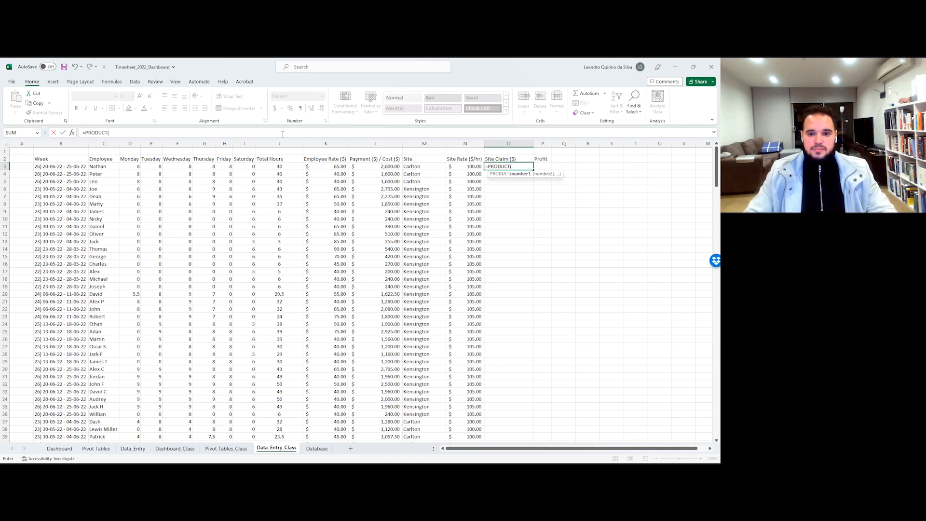
{"action": "key", "text": "Left"}
{"action": "type", "text": ","}
{"action": "key", "text": "Left"}
{"action": "key", "text": "Left"}
{"action": "key", "text": "Left"}
{"action": "key", "text": "Left"}
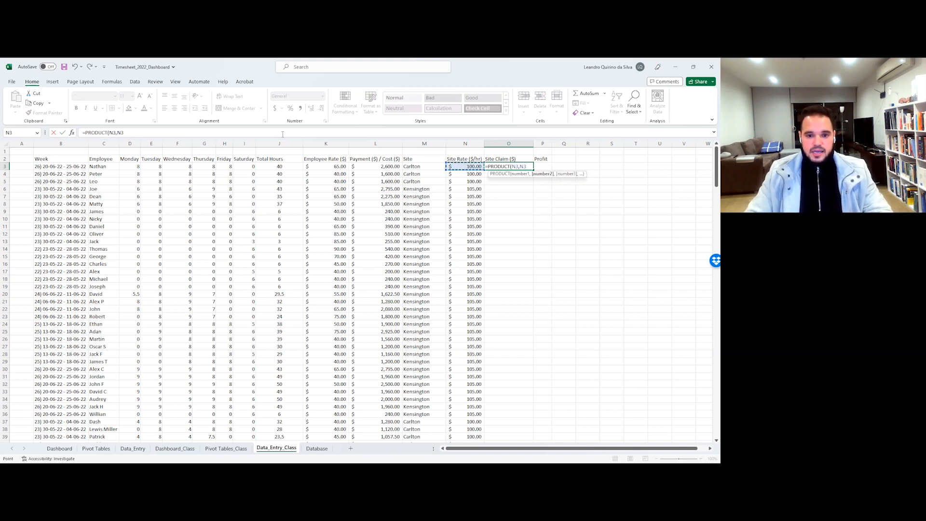
{"action": "key", "text": "Left"}
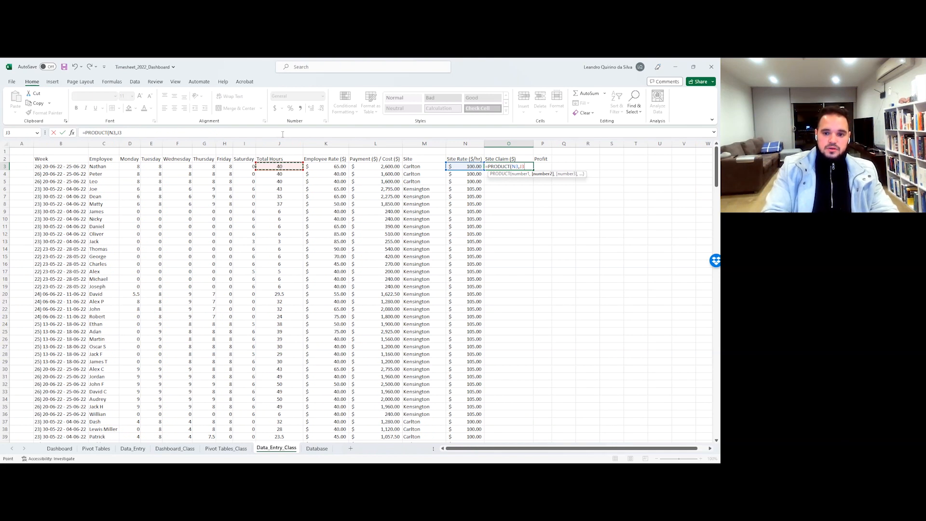
{"action": "type", "text": ")"}
{"action": "key", "text": "Return"}
Step: Check the Total Hours cell J3 that the site claim formula uses and return to O3
{"action": "key", "text": "Up"}
{"action": "key", "text": "Left"}
{"action": "key", "text": "Left"}
{"action": "key", "text": "Left"}
{"action": "key", "text": "Left"}
{"action": "key", "text": "Left"}
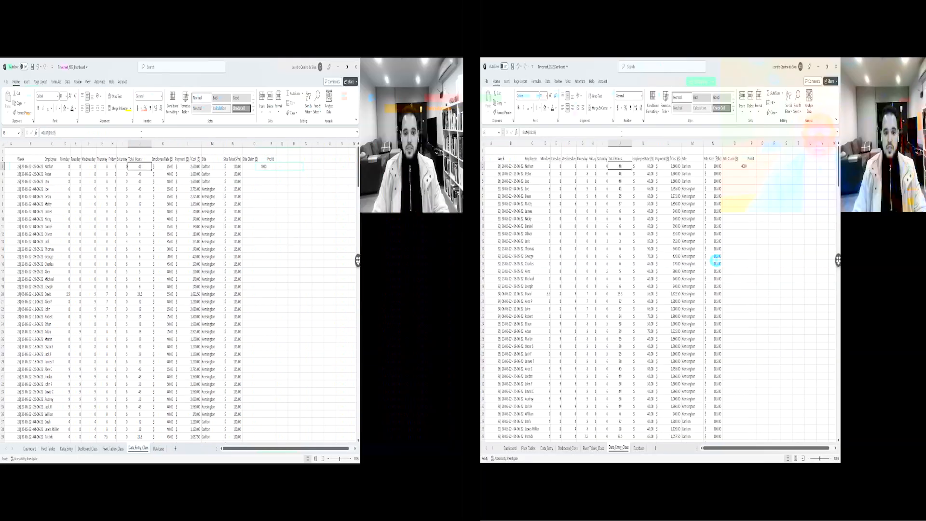
{"action": "key", "text": "Right"}
{"action": "key", "text": "Right"}
{"action": "key", "text": "Right"}
{"action": "key", "text": "Right"}
{"action": "key", "text": "Right"}
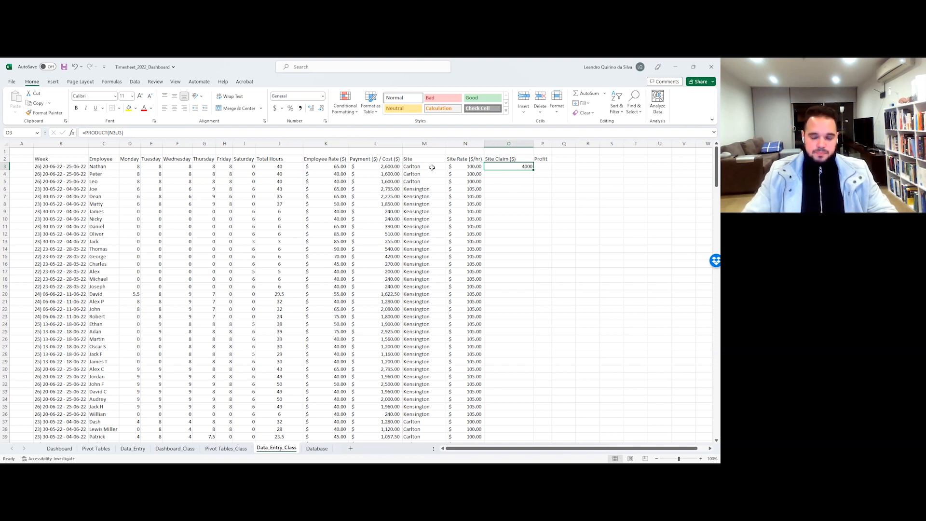
Step: Fill the O3 formula down the Site Claim ($) column and apply the Accounting number format
{"action": "double_click", "coordinate": [534, 168]}
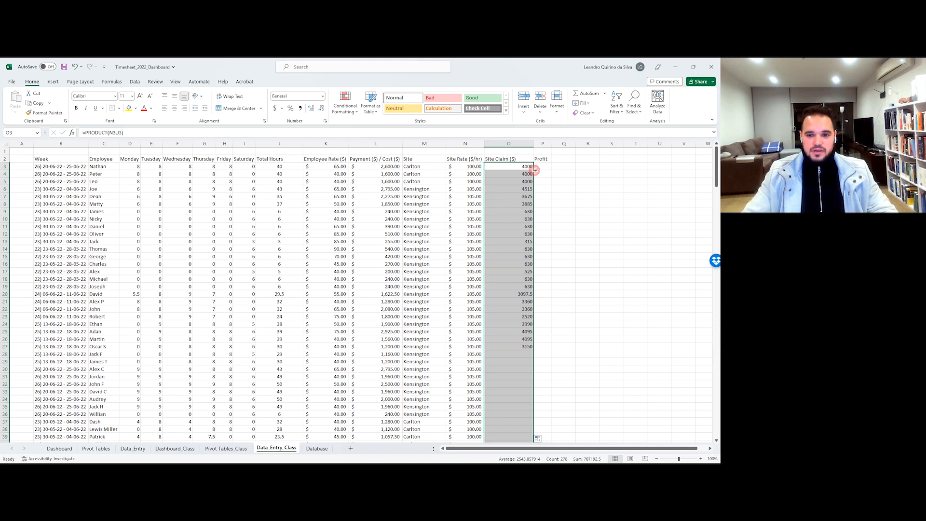
{"action": "left_click", "coordinate": [274, 108]}
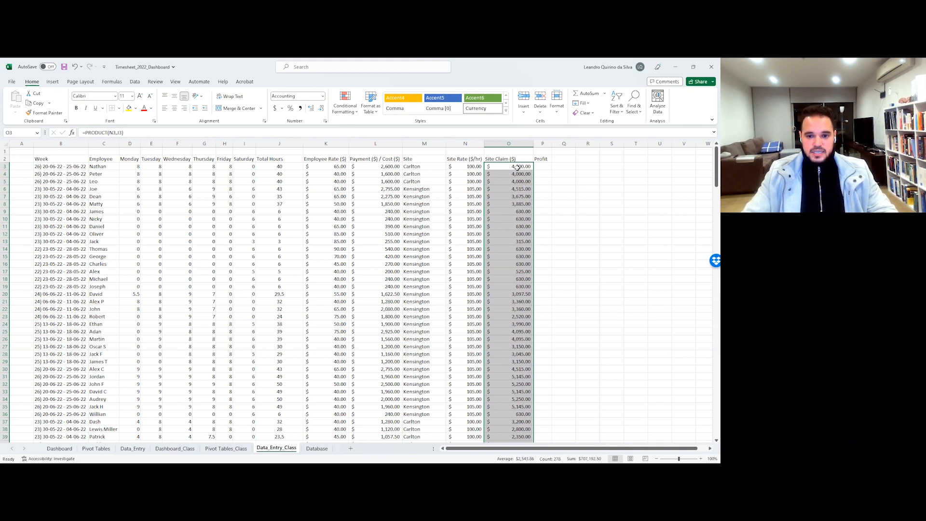
Step: Enter =O3-L3 in P3 to calculate profit as site claim minus payment cost
{"action": "left_click", "coordinate": [393, 166]}
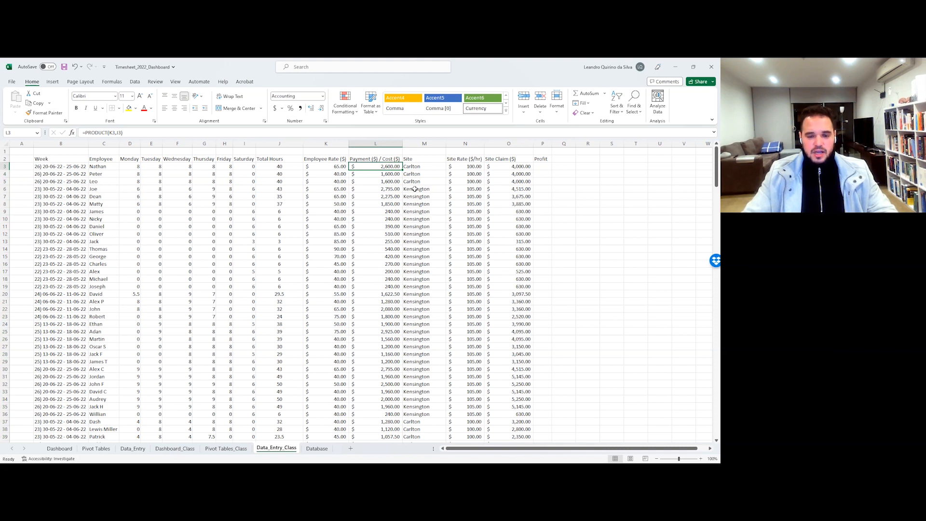
{"action": "left_click", "coordinate": [513, 167]}
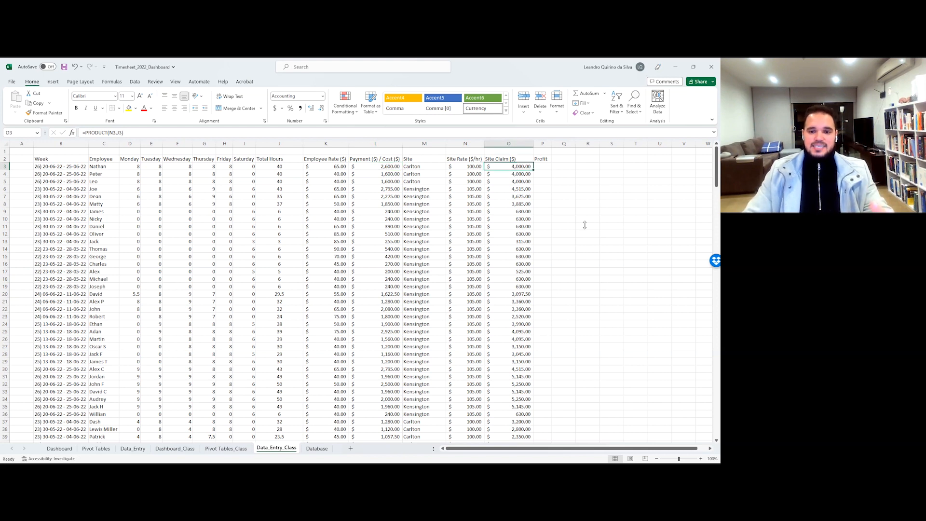
{"action": "left_click_drag", "start_coordinate": [587, 230], "coordinate": [669, 366]}
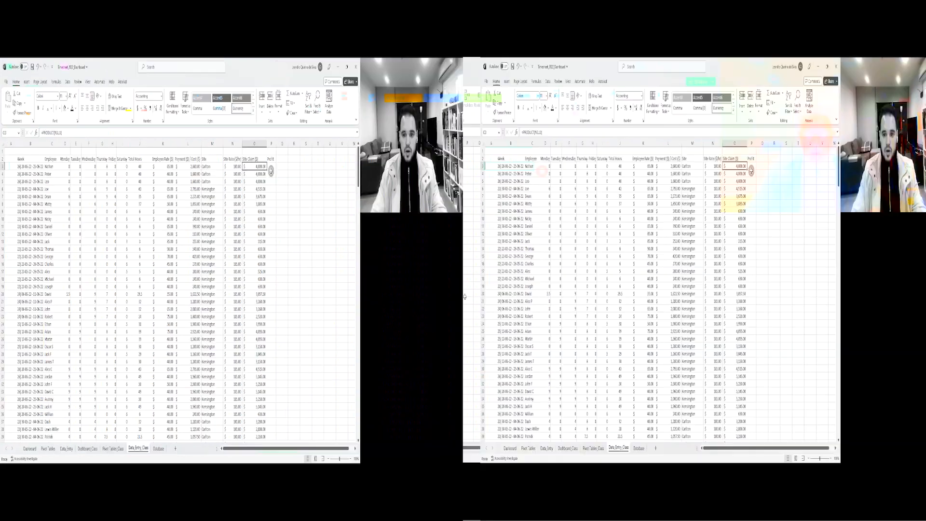
{"action": "left_click", "coordinate": [542, 168]}
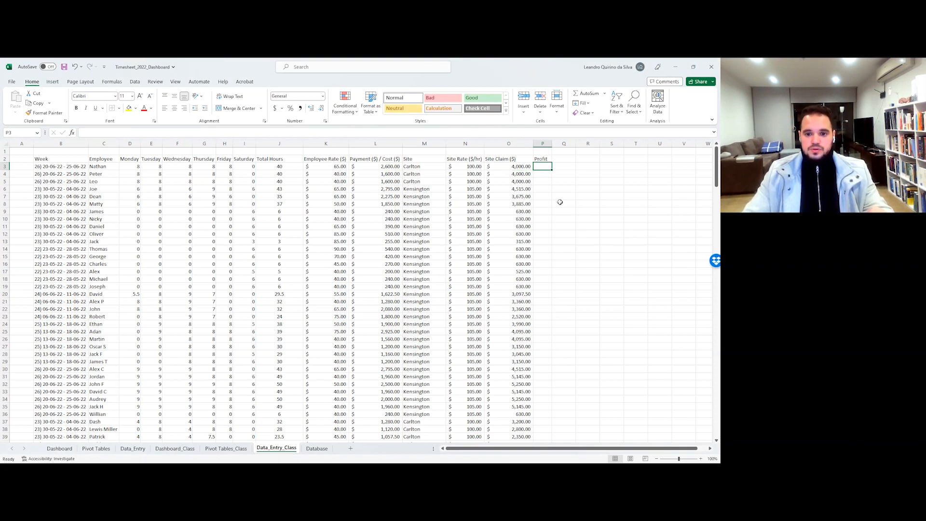
{"action": "type", "text": "=O3-"}
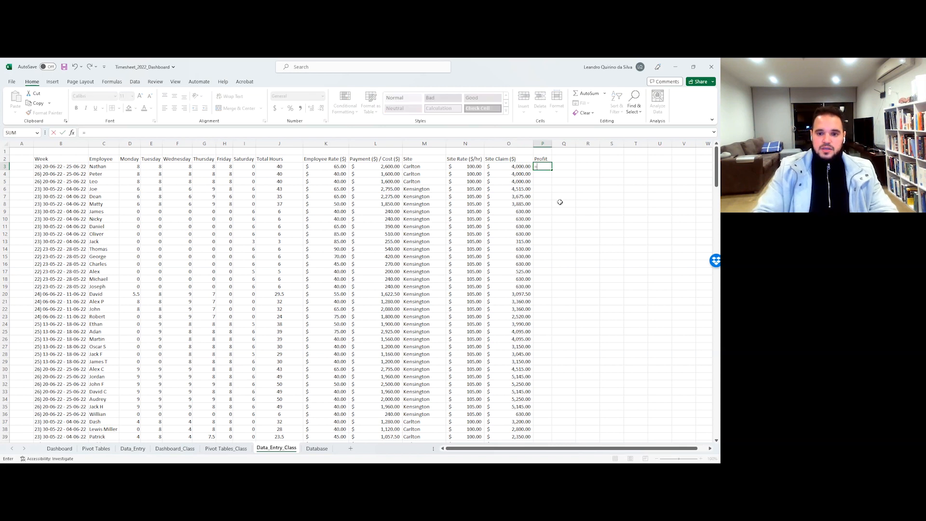
{"action": "key", "text": "Left"}
{"action": "key", "text": "Left"}
{"action": "key", "text": "Left"}
{"action": "key", "text": "Left"}
{"action": "key", "text": "Left"}
{"action": "key", "text": "Right"}
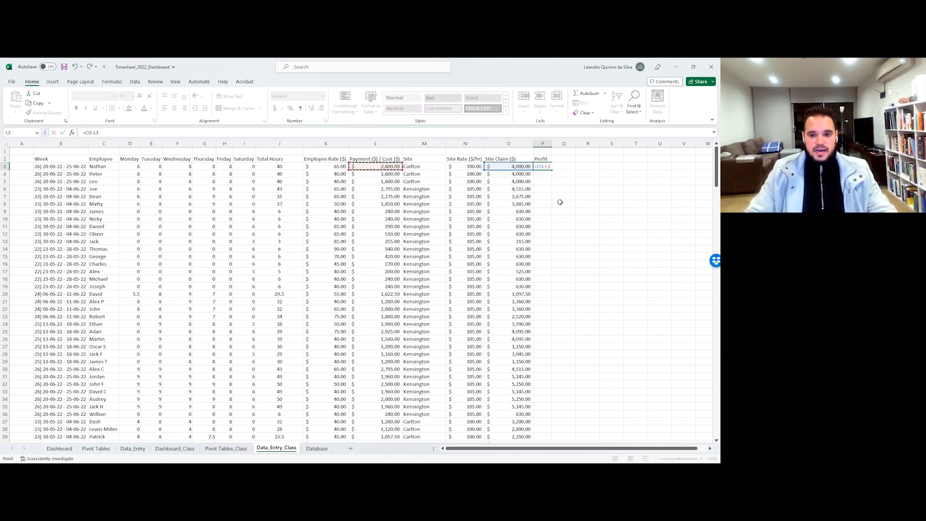
{"action": "key", "text": "Return"}
{"action": "left_click", "coordinate": [554, 167]}
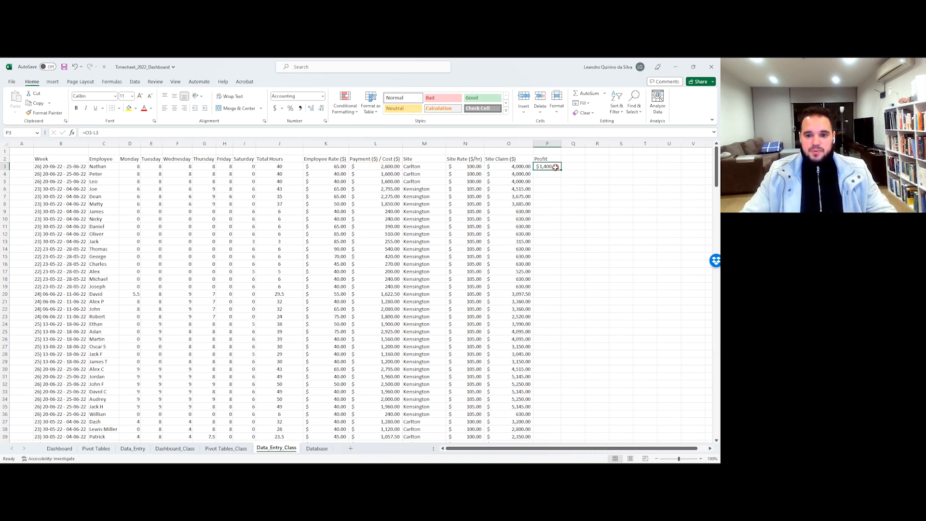
Step: Fill the P3 profit formula down the whole Profit column and check the filled rows
{"action": "double_click", "coordinate": [561, 170]}
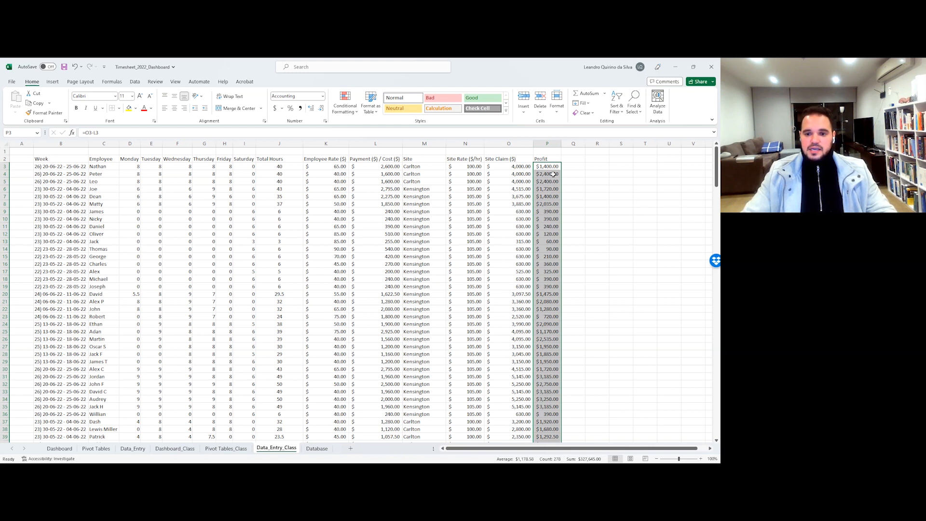
{"action": "scroll", "coordinate": [554, 173], "scroll_direction": "down", "scroll_amount": 10}
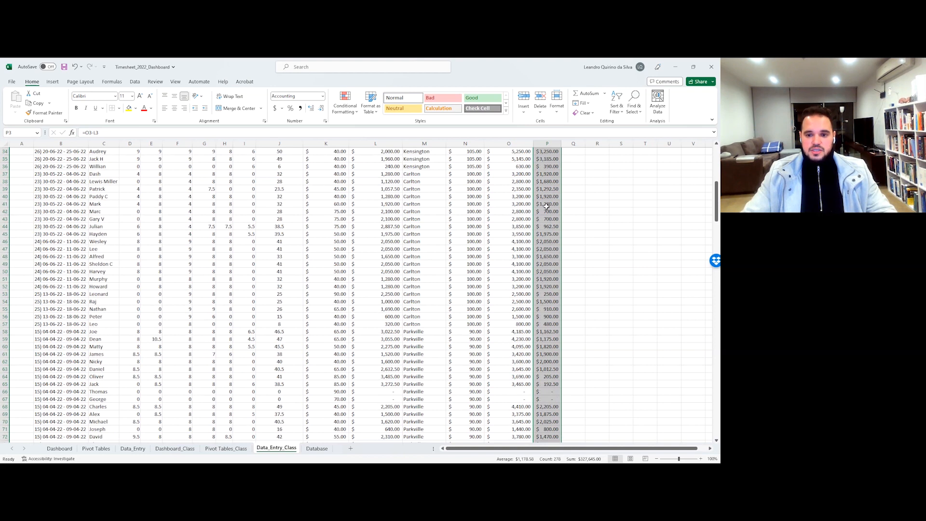
{"action": "scroll", "coordinate": [547, 206], "scroll_direction": "up", "scroll_amount": 11}
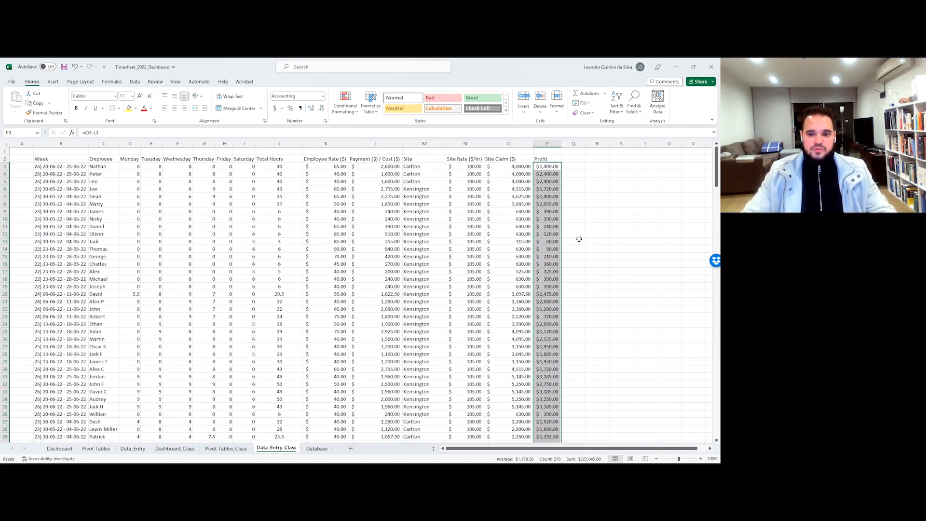
{"action": "left_click", "coordinate": [599, 229]}
Step: Apply all borders plus a thick outside border to the whole timesheet, from the Week header across to Profit and down to row 280
{"action": "left_click", "coordinate": [62, 159]}
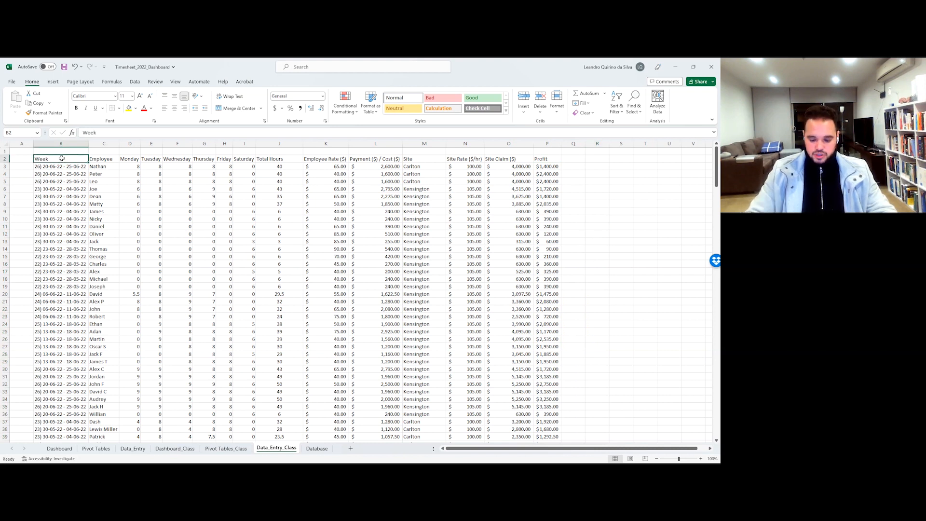
{"action": "key", "text": "shift+Right"}
{"action": "key", "text": "shift+Right"}
{"action": "key", "text": "shift+Right"}
{"action": "key", "text": "shift+Right"}
{"action": "key", "text": "shift+Right"}
{"action": "key", "text": "shift+Right"}
{"action": "key", "text": "shift+Right"}
{"action": "key", "text": "shift+Right"}
{"action": "key", "text": "shift+Right"}
{"action": "key", "text": "shift+Right"}
{"action": "key", "text": "shift+Right"}
{"action": "key", "text": "shift+Right"}
{"action": "key", "text": "shift+Right"}
{"action": "key", "text": "shift+Right"}
{"action": "key", "text": "shift+Right"}
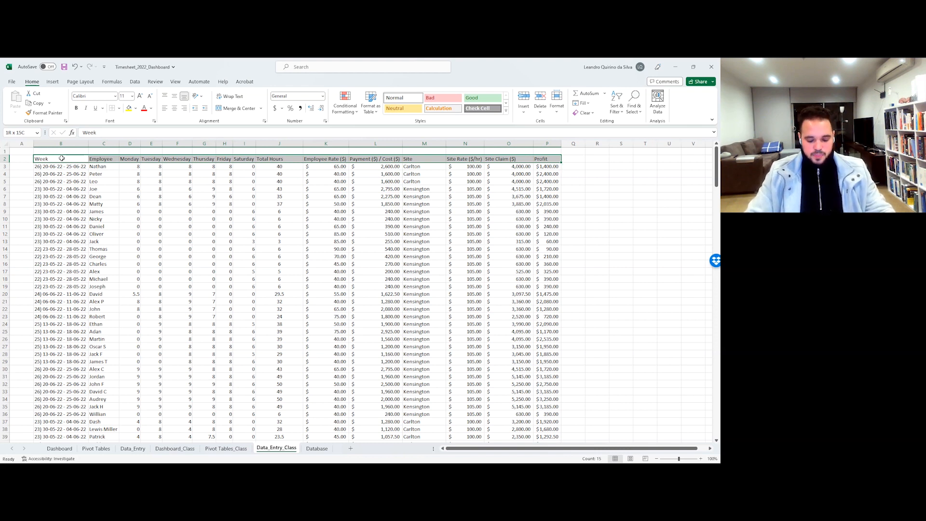
{"action": "key", "text": "ctrl+shift+Down"}
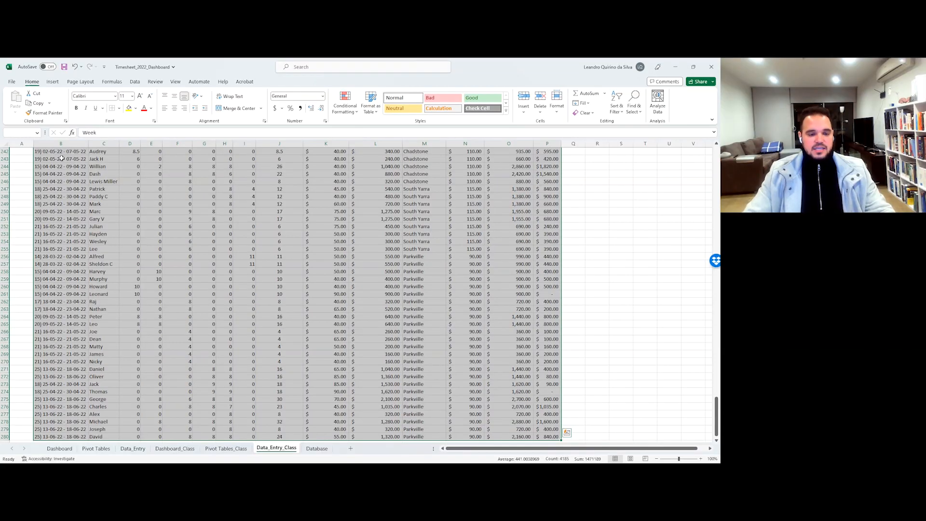
{"action": "left_click", "coordinate": [119, 109]}
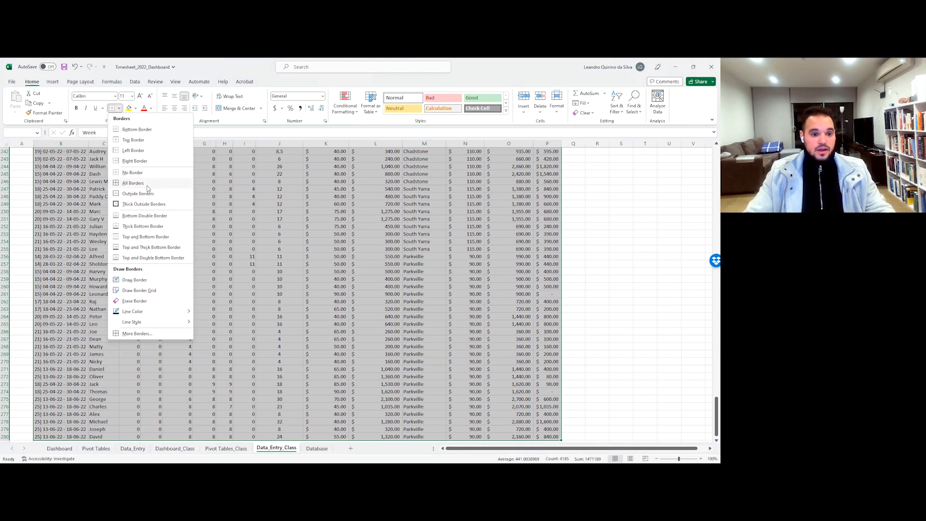
{"action": "left_click", "coordinate": [147, 186]}
{"action": "left_click", "coordinate": [120, 109]}
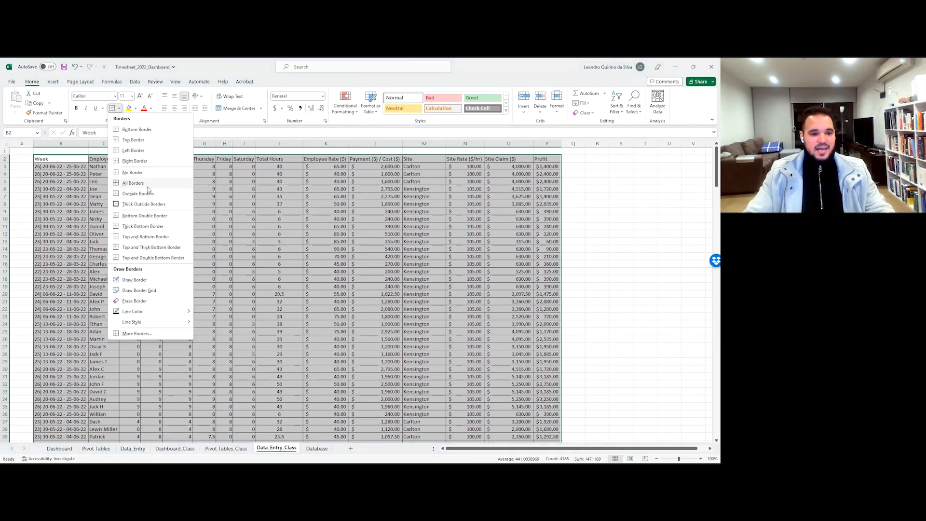
{"action": "left_click", "coordinate": [162, 208]}
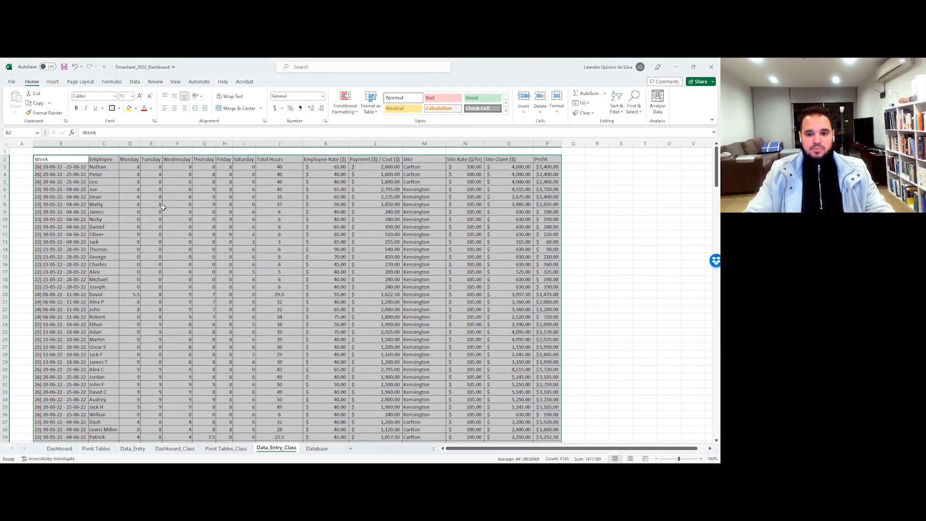
Step: Add a thick outside border around the header row B2:P2 and save the workbook
{"action": "left_click_drag", "start_coordinate": [77, 160], "coordinate": [540, 159]}
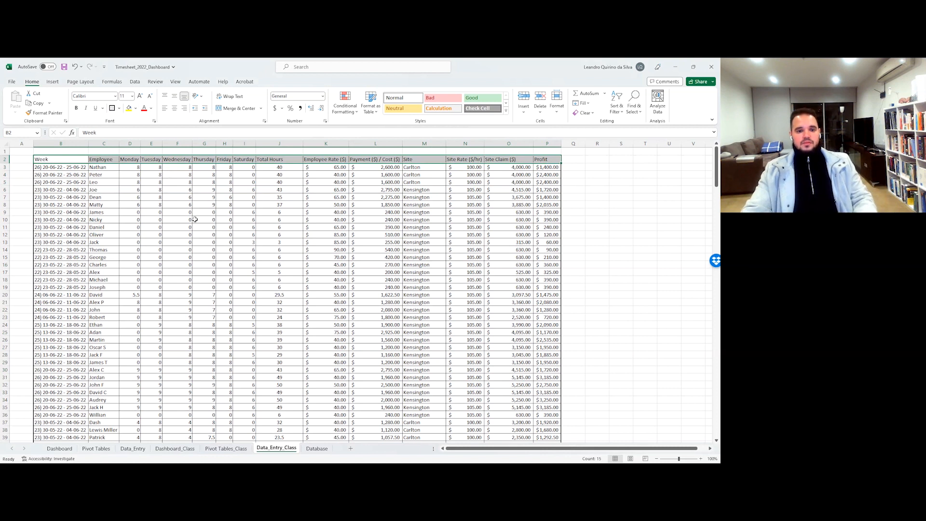
{"action": "left_click", "coordinate": [198, 220]}
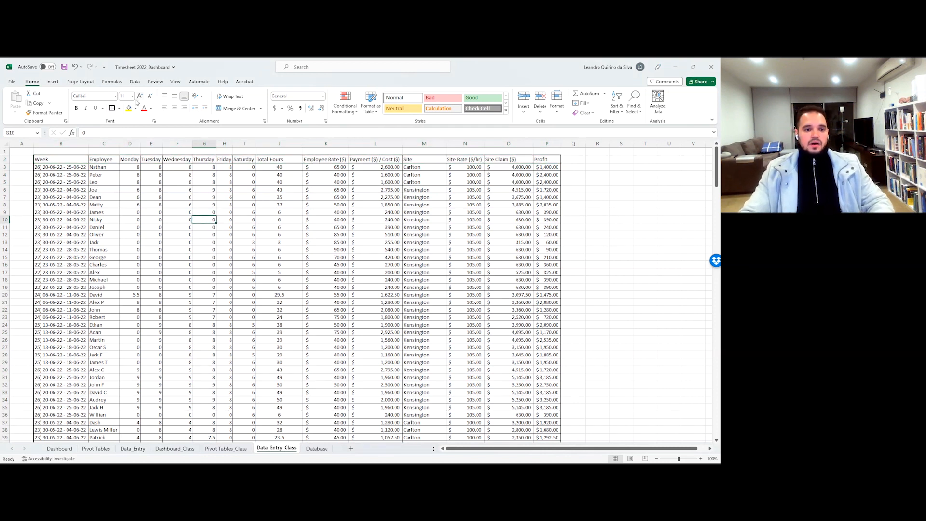
{"action": "left_click", "coordinate": [65, 67]}
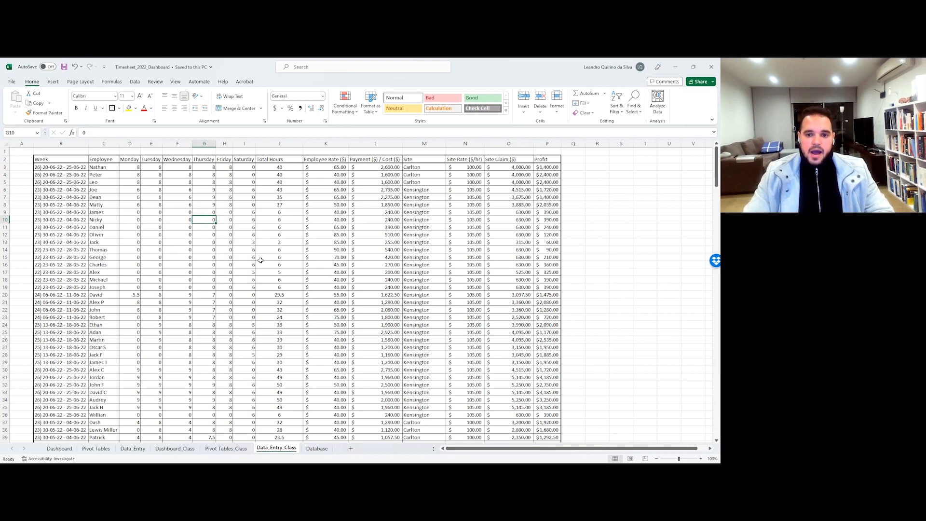
{"action": "left_click", "coordinate": [76, 166]}
{"action": "left_click", "coordinate": [72, 182]}
{"action": "left_click", "coordinate": [64, 68]}
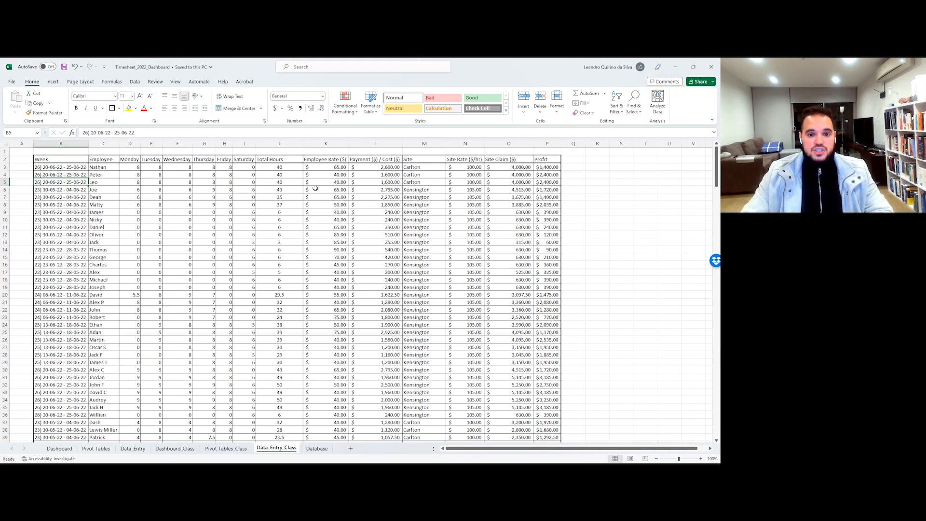
Step: Format the timesheet range B2:P280 as a table with headers, using the first light table style, and dismiss the data analysis suggestion
{"action": "left_click", "coordinate": [371, 109]}
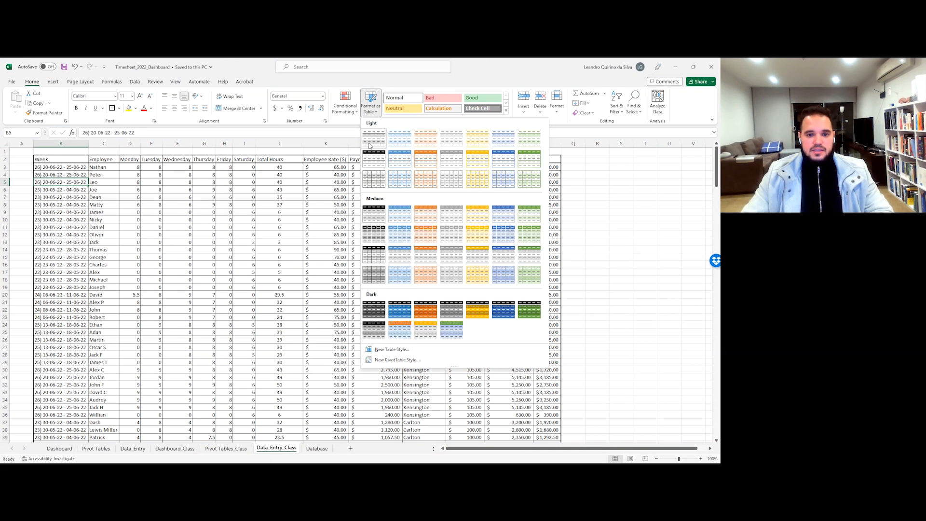
{"action": "left_click", "coordinate": [371, 142]}
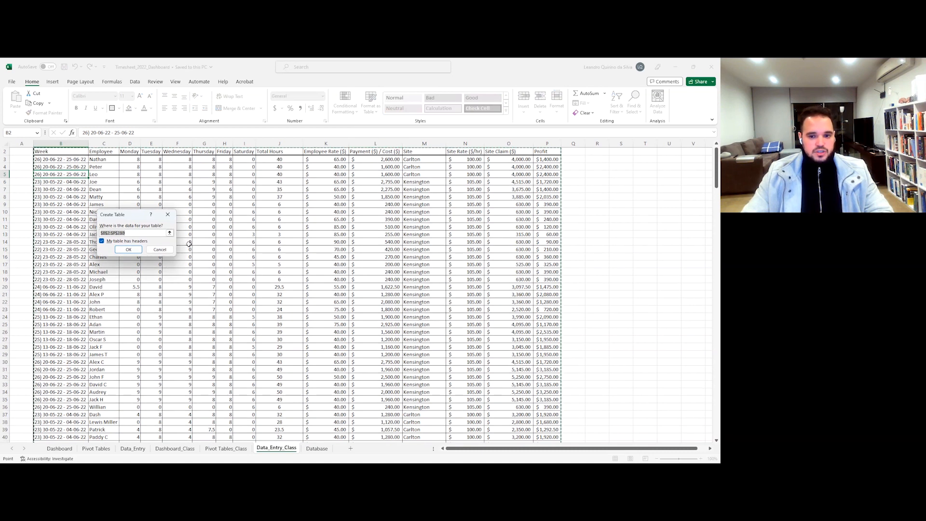
{"action": "left_click_drag", "start_coordinate": [130, 217], "coordinate": [370, 203]}
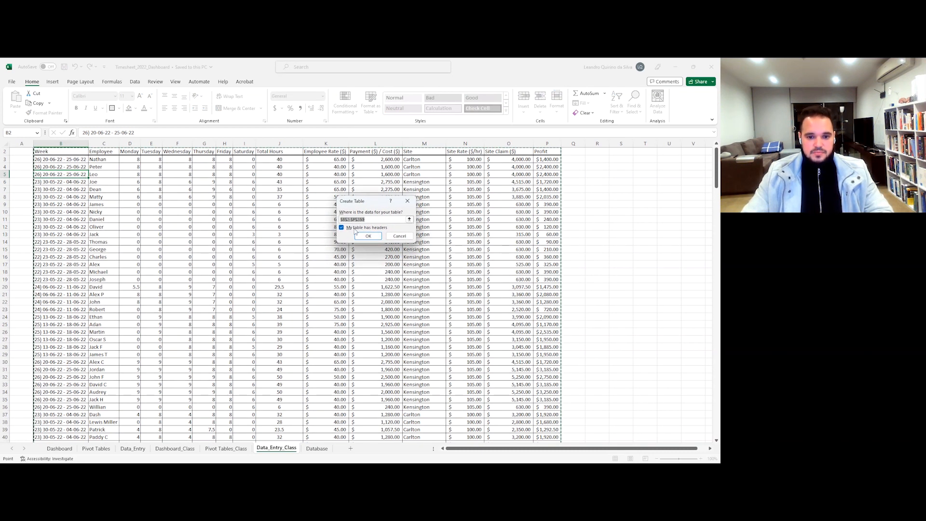
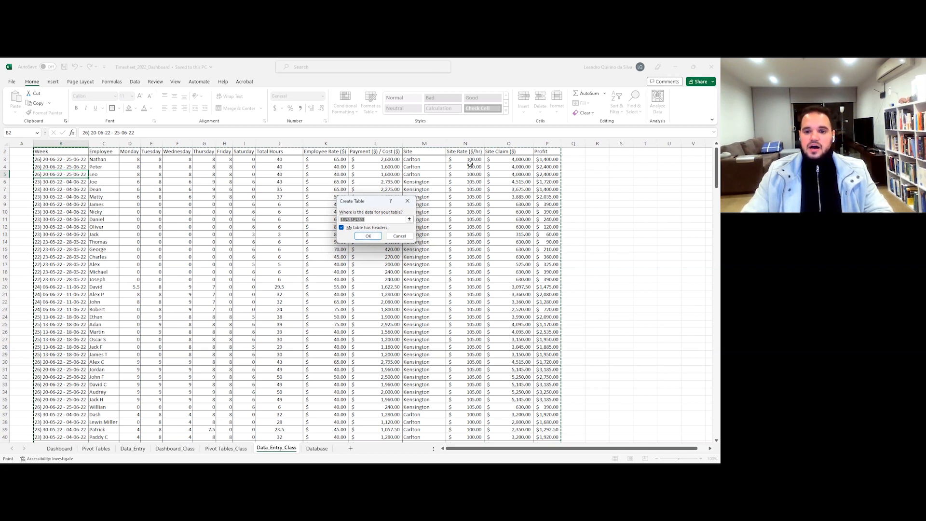
{"action": "left_click", "coordinate": [369, 237]}
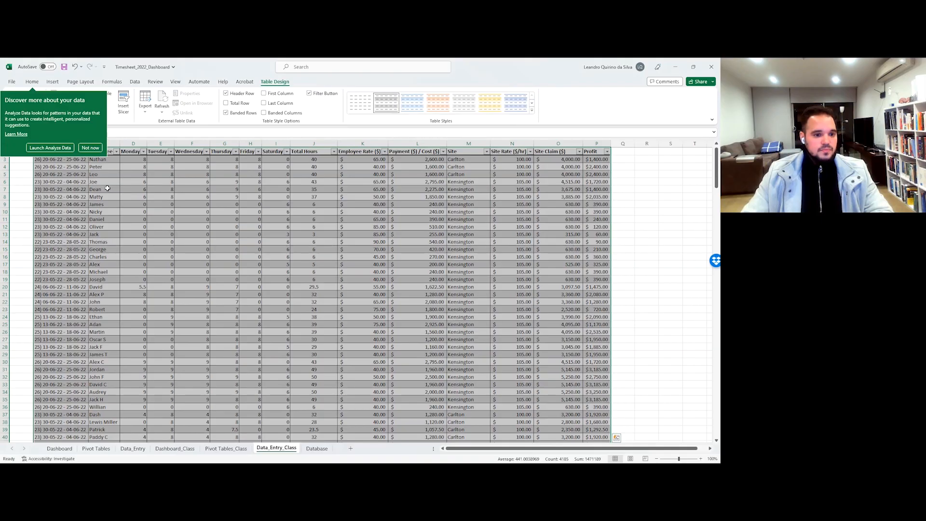
{"action": "left_click", "coordinate": [90, 148]}
{"action": "left_click", "coordinate": [314, 242]}
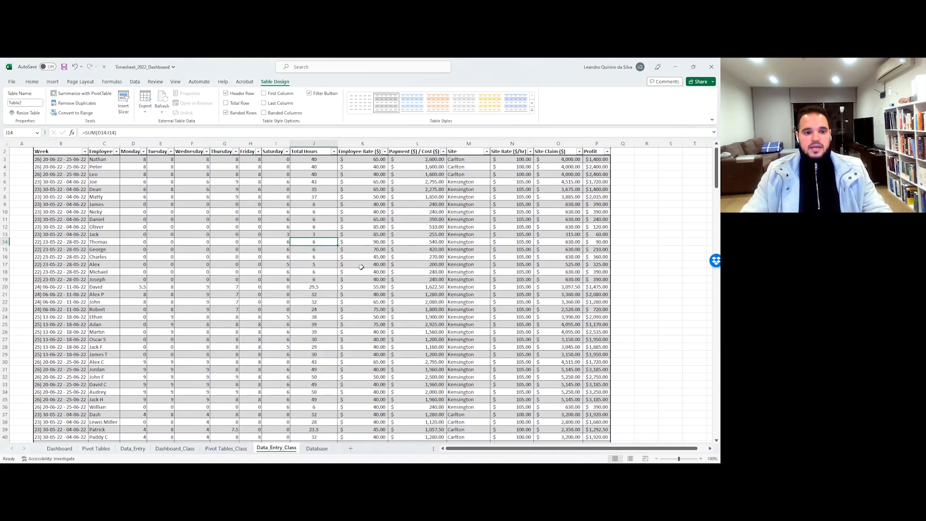
Step: Rename the timesheet table as Data_Entry and save the workbook
{"action": "scroll", "coordinate": [418, 287], "scroll_direction": "up", "scroll_amount": 1}
{"action": "left_click", "coordinate": [235, 251]}
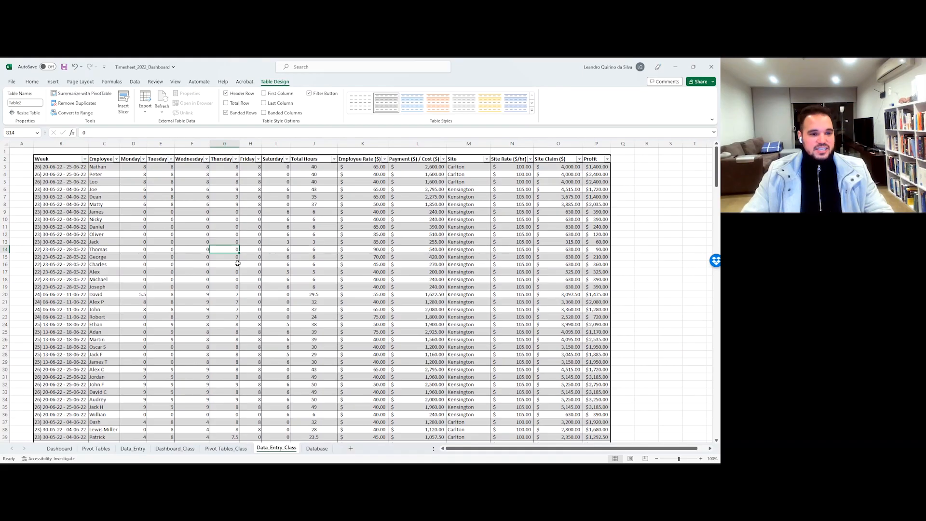
{"action": "left_click", "coordinate": [29, 103]}
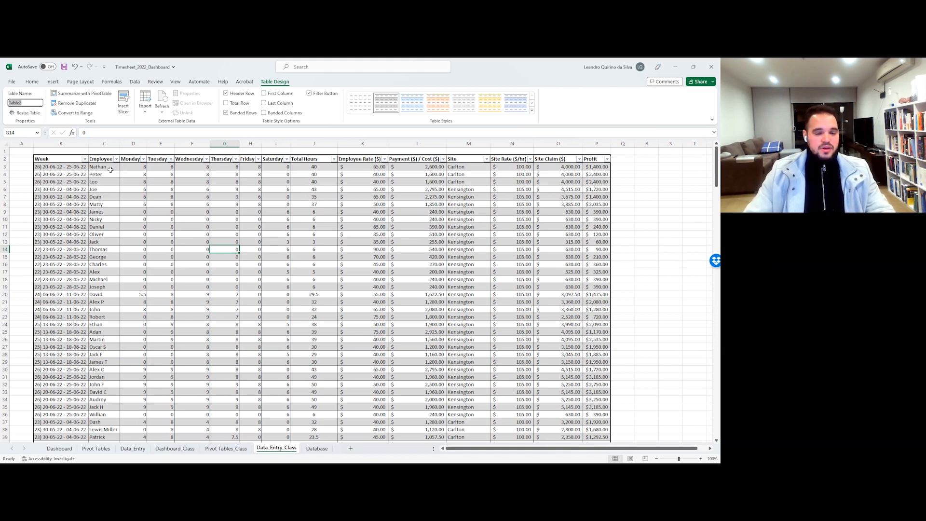
{"action": "type", "text": "Data_Ent"}
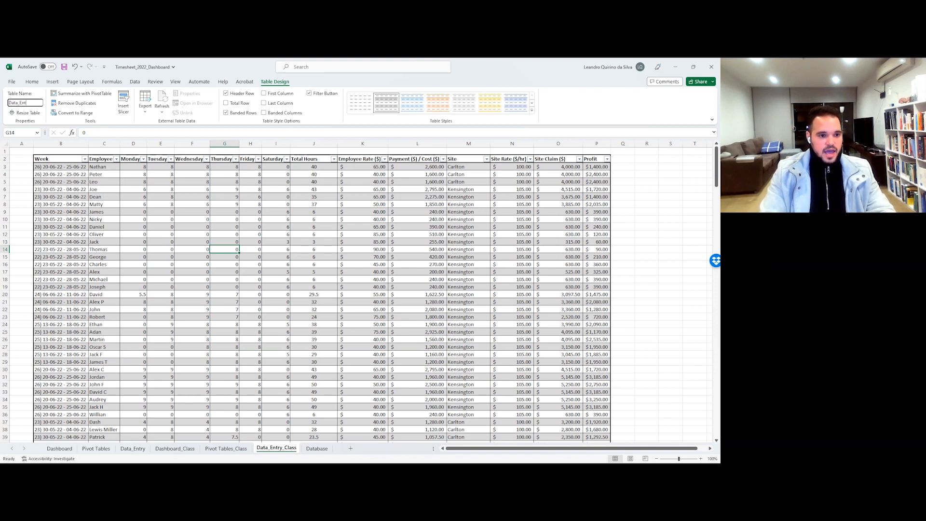
{"action": "key", "text": "Return"}
{"action": "key", "text": "Up"}
{"action": "key", "text": "Up"}
{"action": "key", "text": "Up"}
{"action": "key", "text": "Up"}
{"action": "key", "text": "Up"}
{"action": "key", "text": "Up"}
{"action": "key", "text": "Up"}
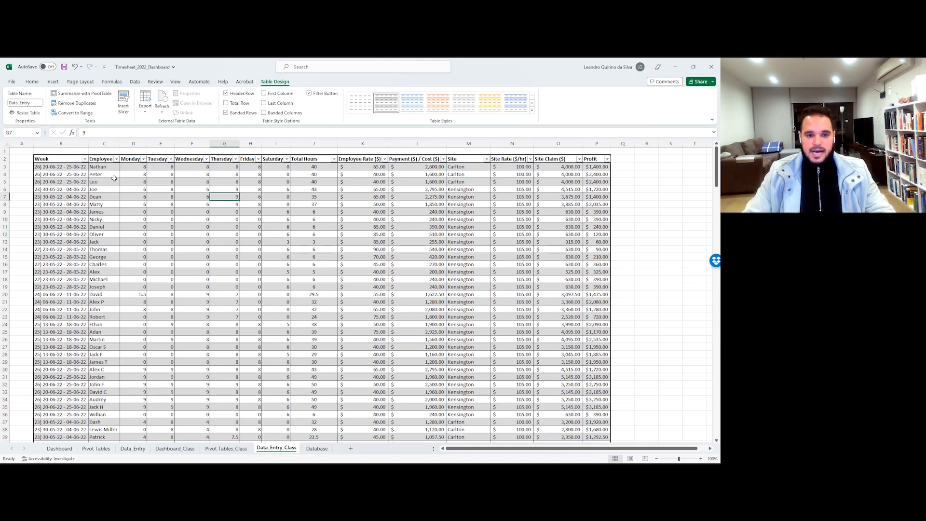
{"action": "left_click", "coordinate": [64, 66]}
{"action": "left_click", "coordinate": [188, 220]}
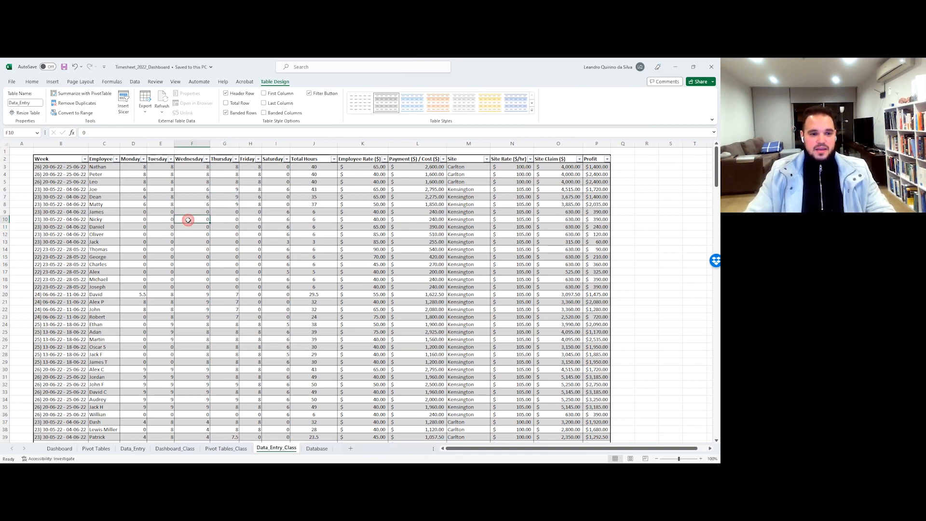
Step: Examine the rows of the Data_Entry table and how its column headings behave further down the sheet
{"action": "scroll", "coordinate": [213, 233], "scroll_direction": "down", "scroll_amount": 20}
{"action": "scroll", "coordinate": [214, 233], "scroll_direction": "down", "scroll_amount": 9}
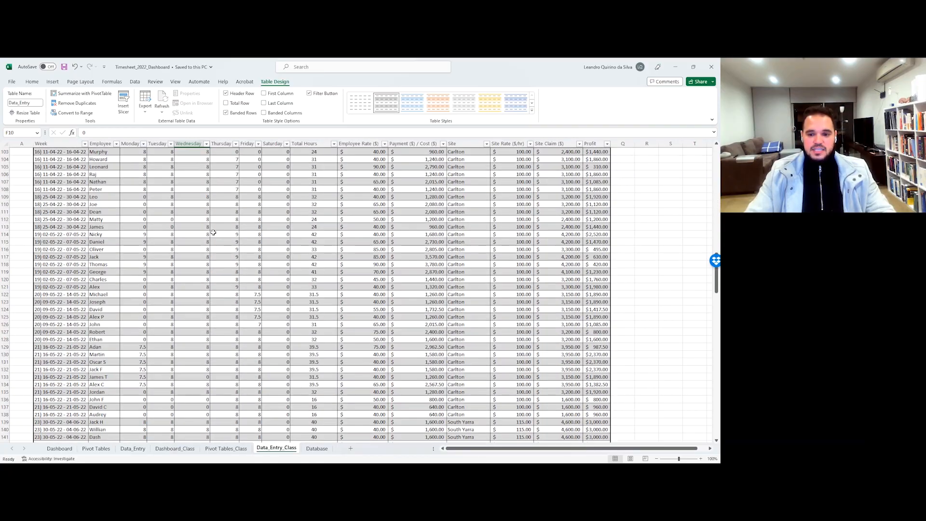
{"action": "scroll", "coordinate": [272, 288], "scroll_direction": "down", "scroll_amount": 12}
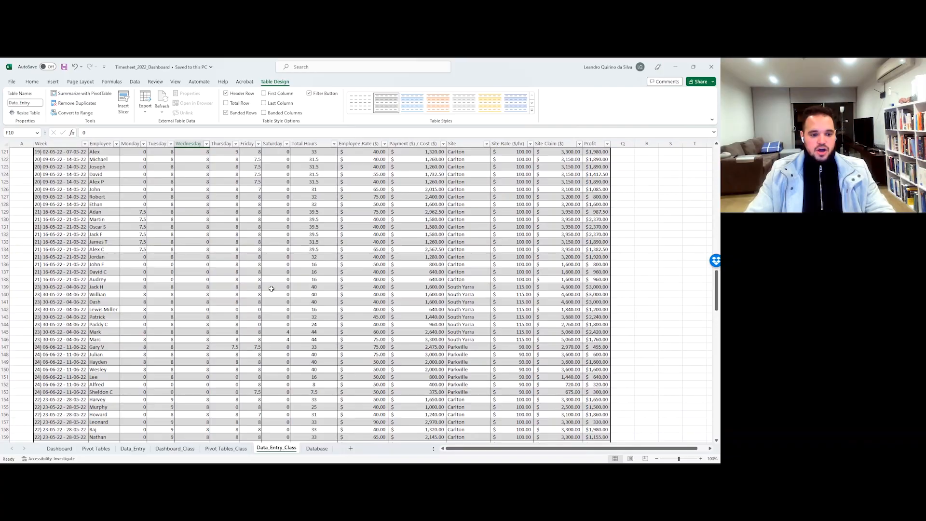
{"action": "scroll", "coordinate": [274, 287], "scroll_direction": "down", "scroll_amount": 1}
{"action": "scroll", "coordinate": [274, 288], "scroll_direction": "down", "scroll_amount": 2}
{"action": "scroll", "coordinate": [275, 287], "scroll_direction": "up", "scroll_amount": 1}
{"action": "scroll", "coordinate": [276, 286], "scroll_direction": "down", "scroll_amount": 1}
{"action": "scroll", "coordinate": [276, 287], "scroll_direction": "up", "scroll_amount": 20}
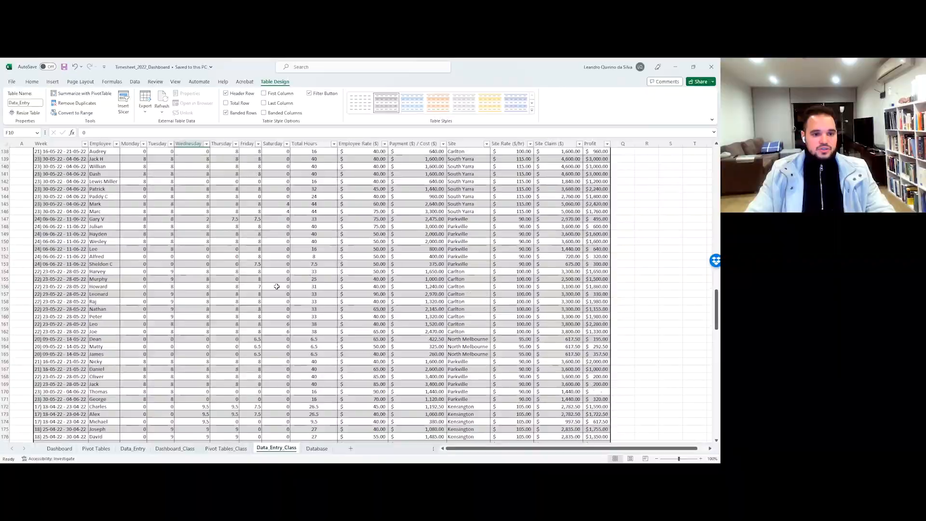
{"action": "scroll", "coordinate": [276, 286], "scroll_direction": "up", "scroll_amount": 20}
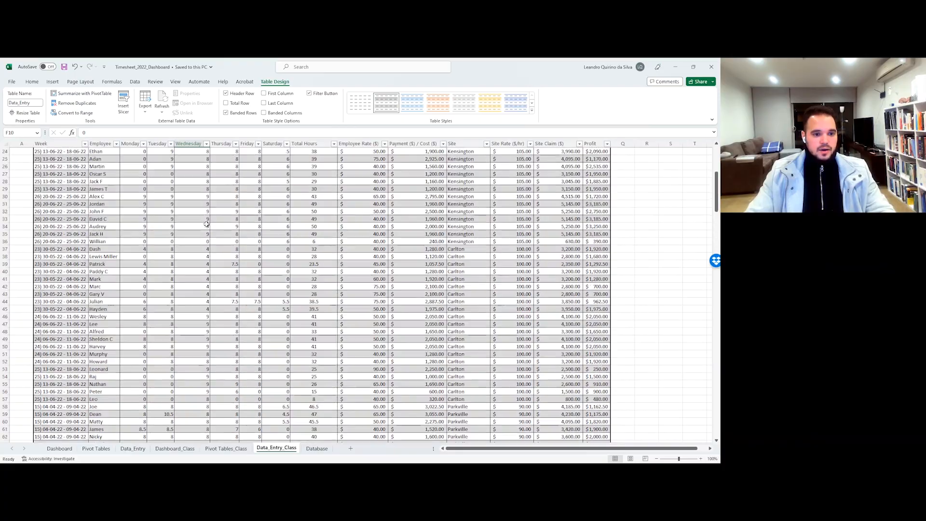
Step: Set the font of the entire Data_Entry table, headers included, to Montserrat
{"action": "left_click_drag", "start_coordinate": [64, 159], "coordinate": [601, 159]}
{"action": "key", "text": "ctrl+shift+Down"}
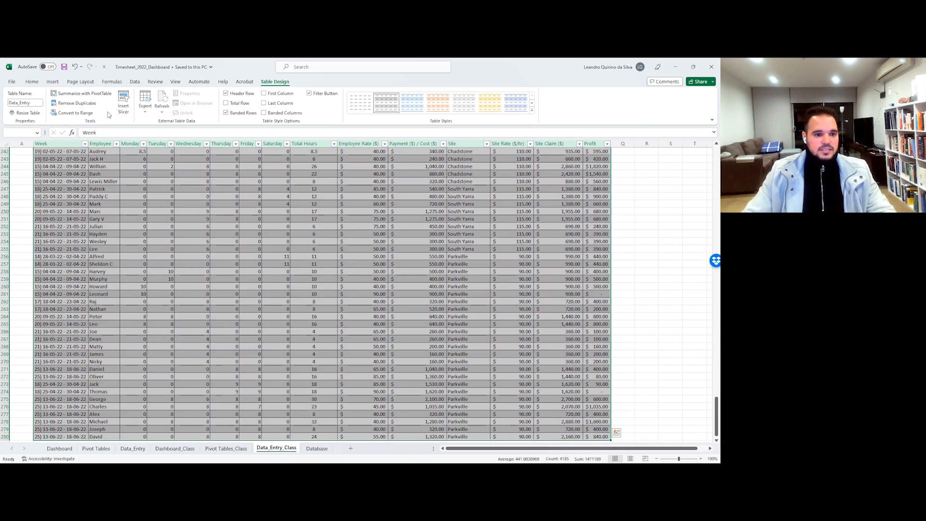
{"action": "left_click", "coordinate": [32, 81]}
{"action": "left_click", "coordinate": [126, 96]}
{"action": "left_click", "coordinate": [108, 96]}
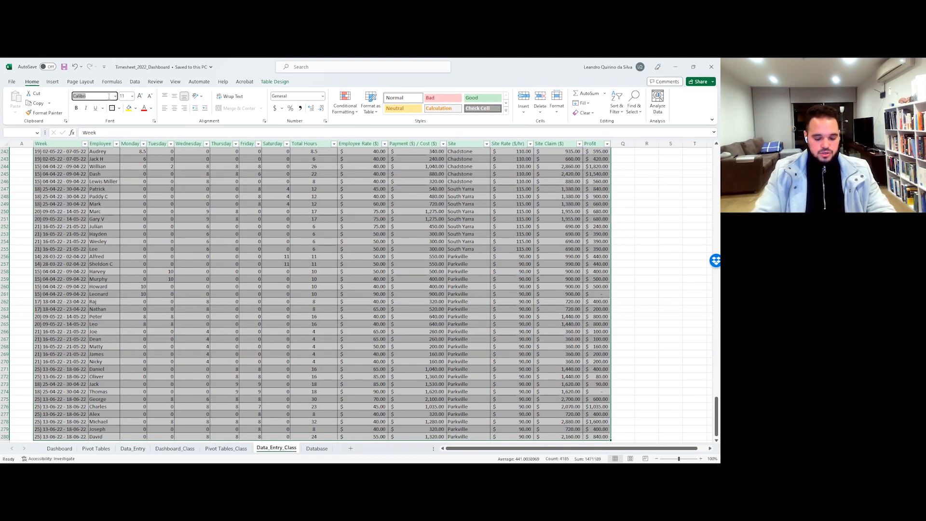
{"action": "type", "text": "Mo"}
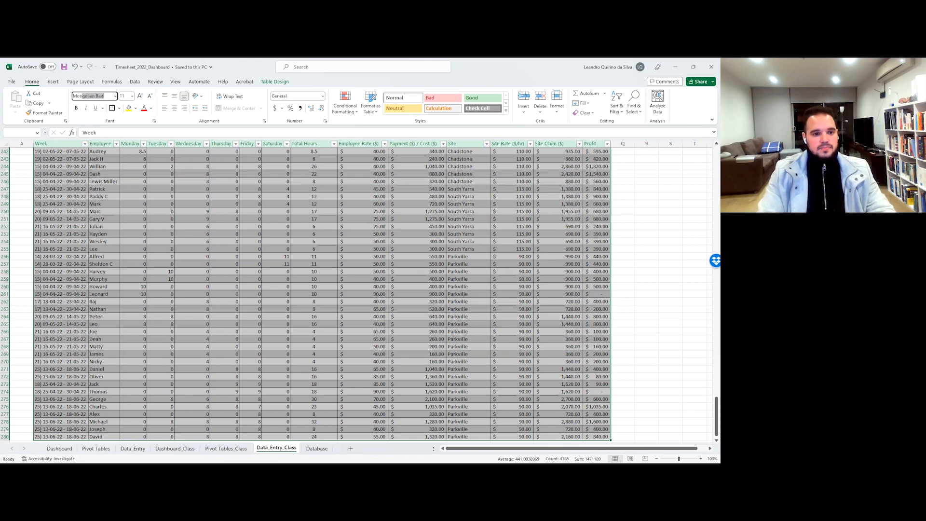
{"action": "type", "text": "ntserrat"}
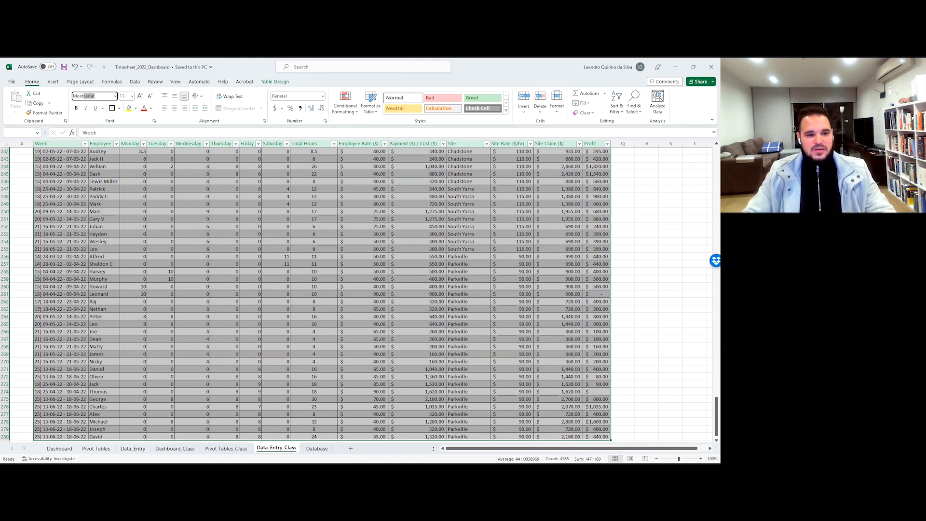
{"action": "key", "text": "Return"}
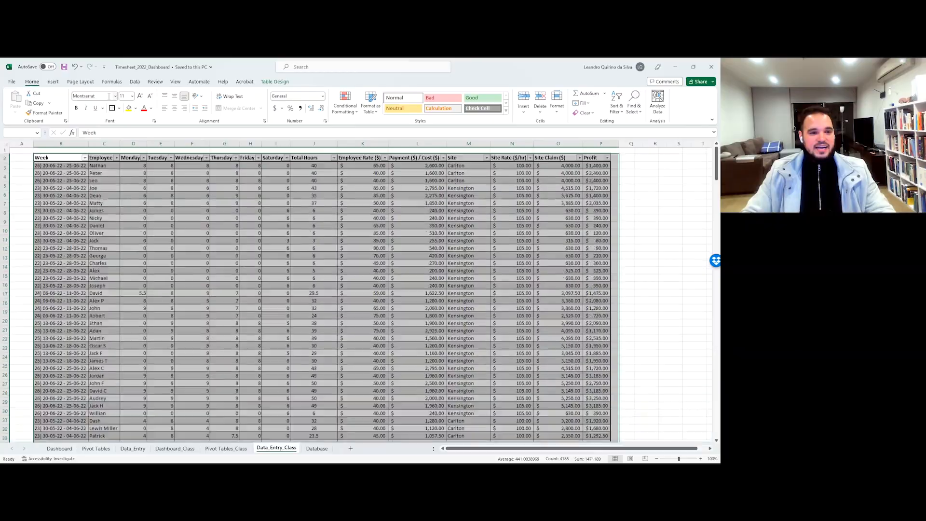
{"action": "left_click", "coordinate": [376, 235]}
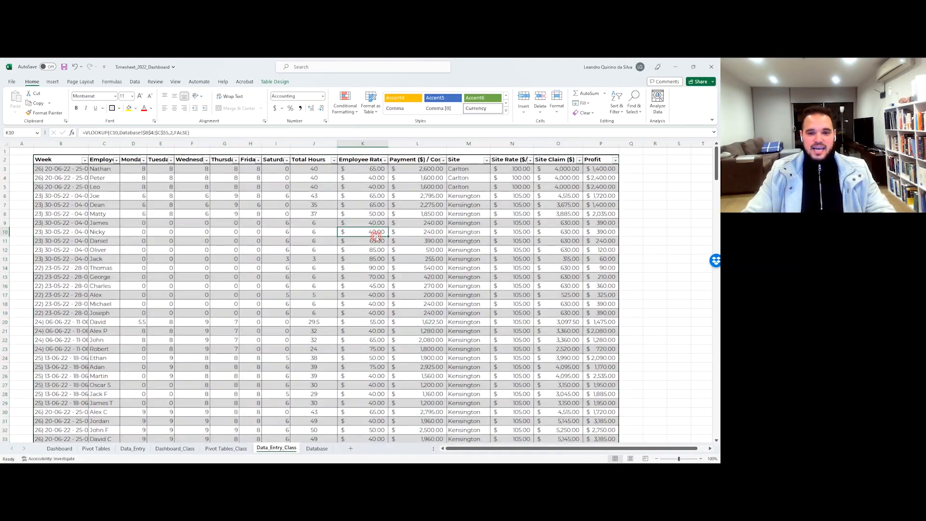
Step: Auto-fit the widths of the Week, Employee and Monday columns to their contents
{"action": "double_click", "coordinate": [89, 145]}
{"action": "double_click", "coordinate": [136, 144]}
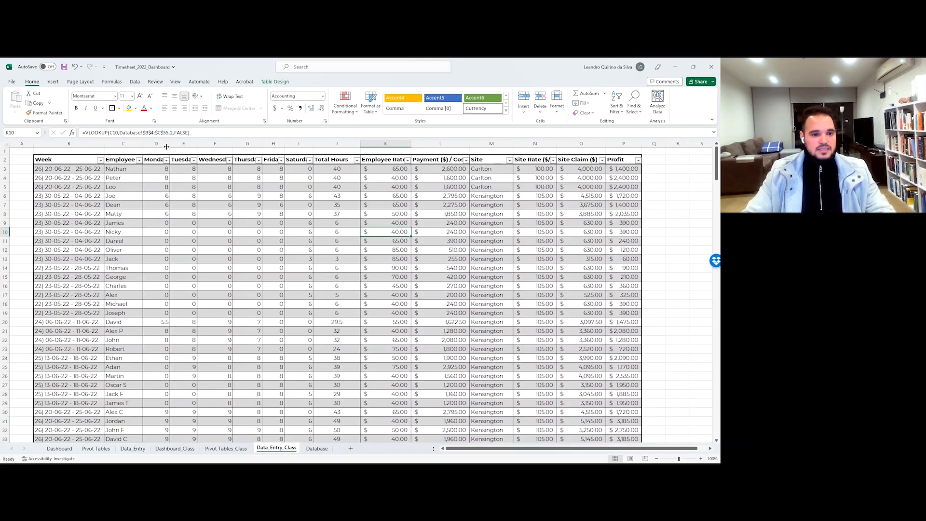
{"action": "double_click", "coordinate": [168, 143]}
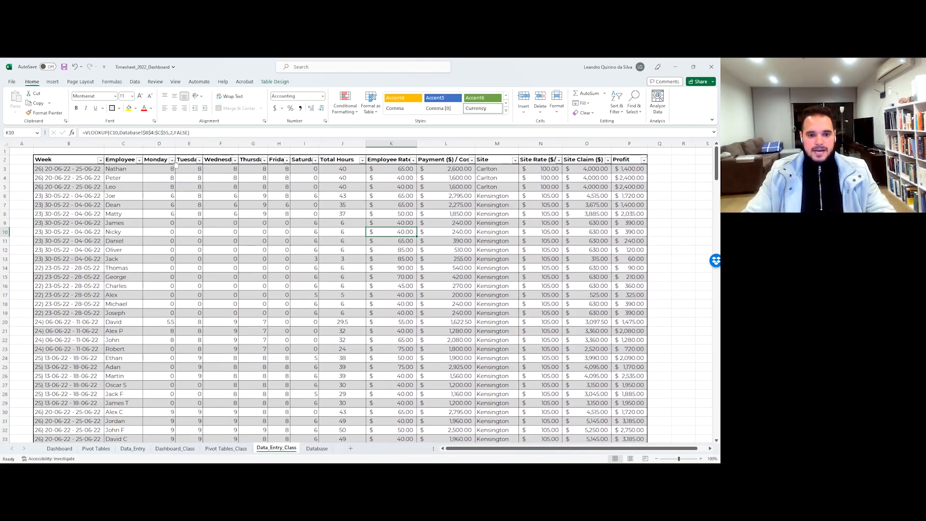
Step: Shorten the Monday, Tuesday and Wednesday column headings to Mon, Tue and Wed
{"action": "left_click_drag", "start_coordinate": [161, 144], "coordinate": [308, 147]}
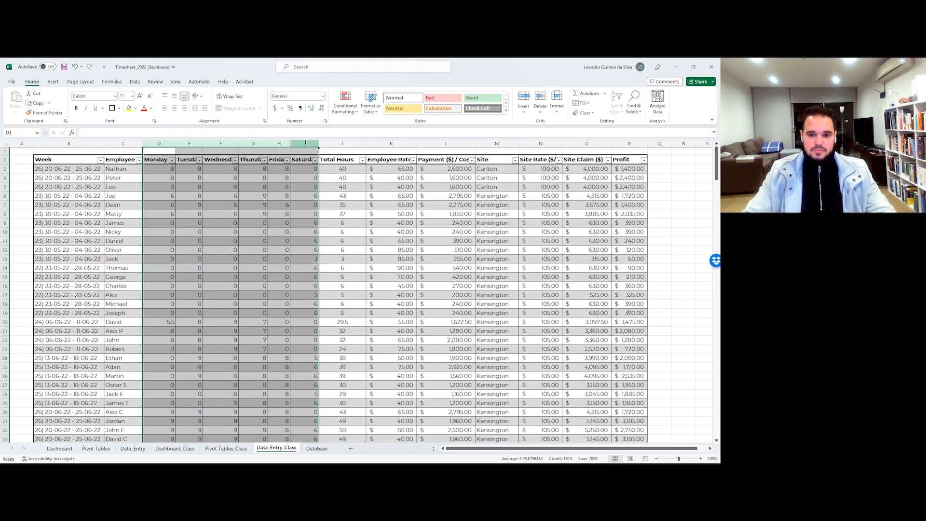
{"action": "left_click", "coordinate": [162, 159]}
{"action": "type", "text": "Mon"}
{"action": "key", "text": "Tab"}
{"action": "type", "text": "Tu"}
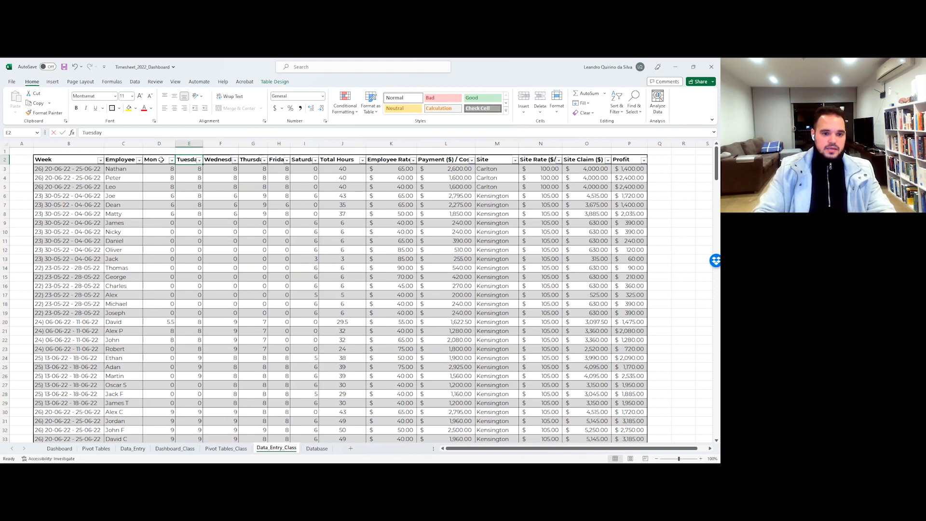
{"action": "type", "text": "e"}
{"action": "key", "text": "Tab"}
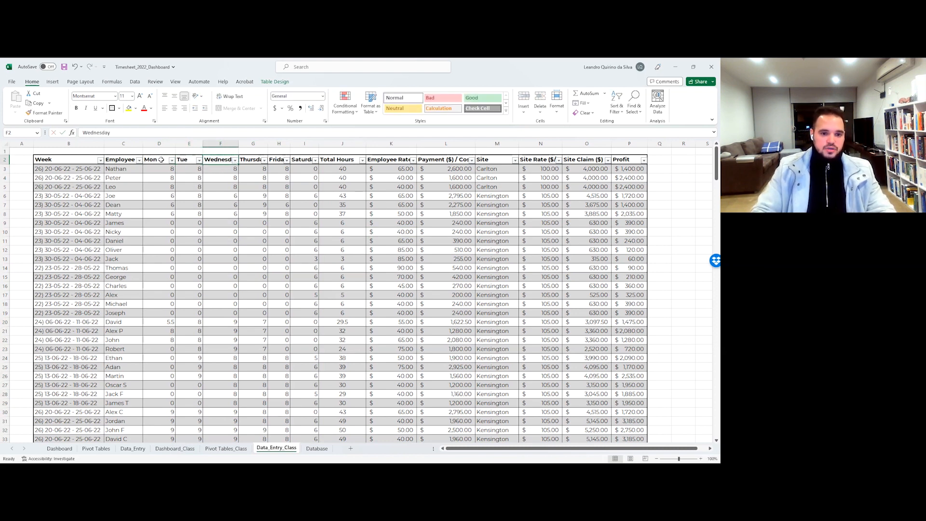
{"action": "type", "text": "Wed"}
{"action": "key", "text": "Tab"}
Step: Shorten the Thursday, Friday and Saturday column headings to Thur, Fri and Sat
{"action": "type", "text": "Thur"}
{"action": "key", "text": "Tab"}
{"action": "type", "text": "Fr"}
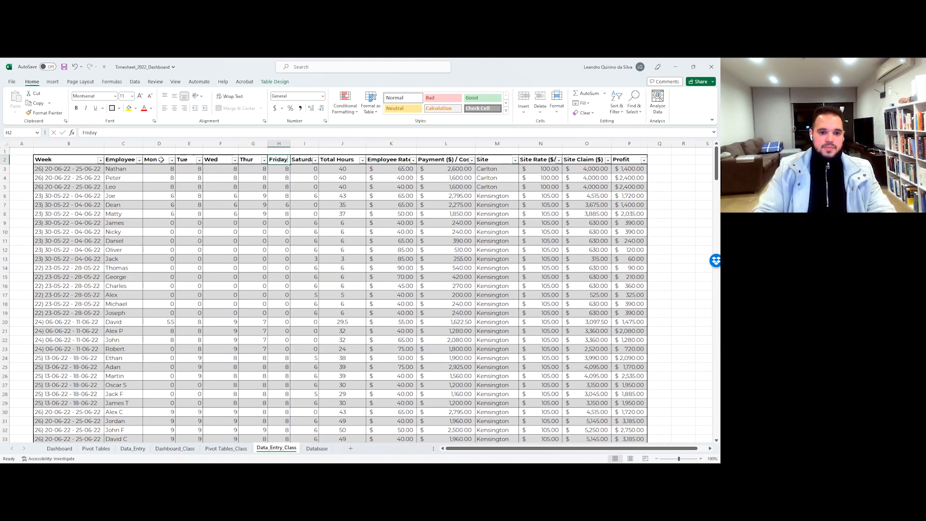
{"action": "type", "text": "id"}
{"action": "key", "text": "BackSpace"}
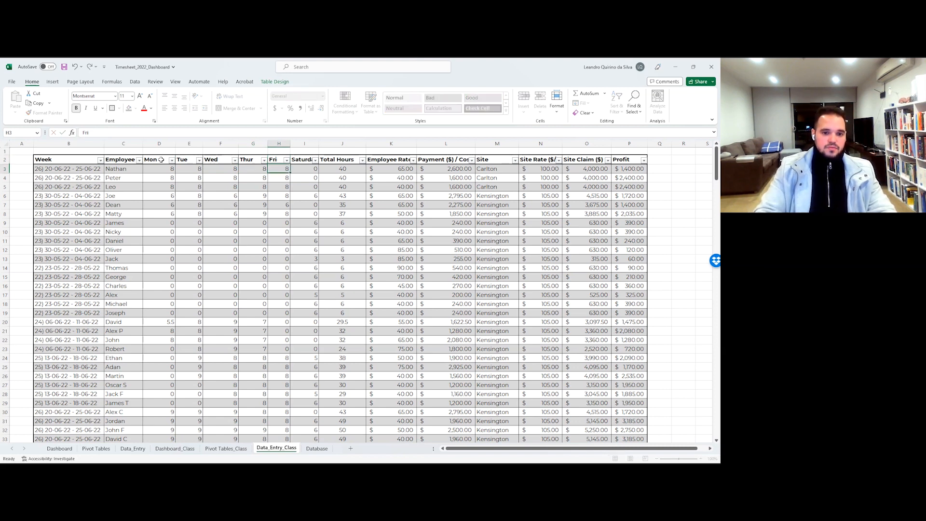
{"action": "key", "text": "Tab"}
{"action": "type", "text": "St"}
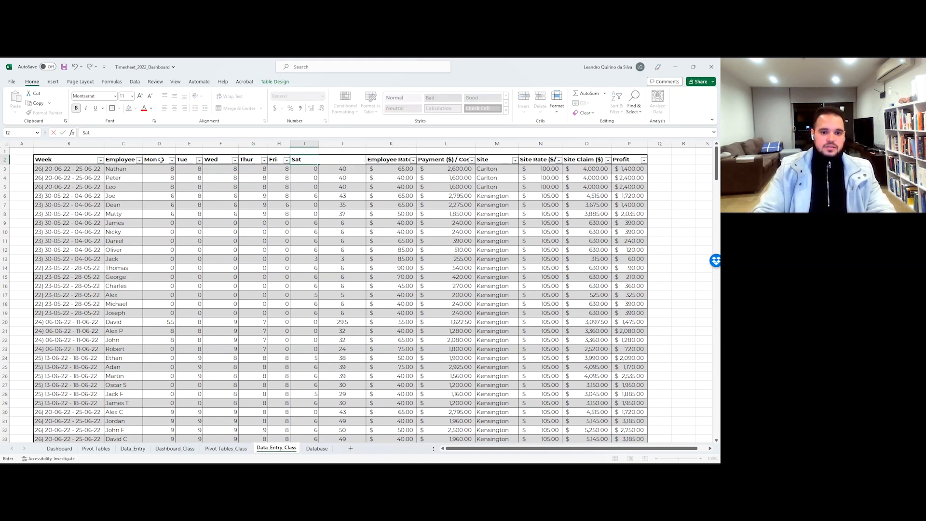
{"action": "key", "text": "Return"}
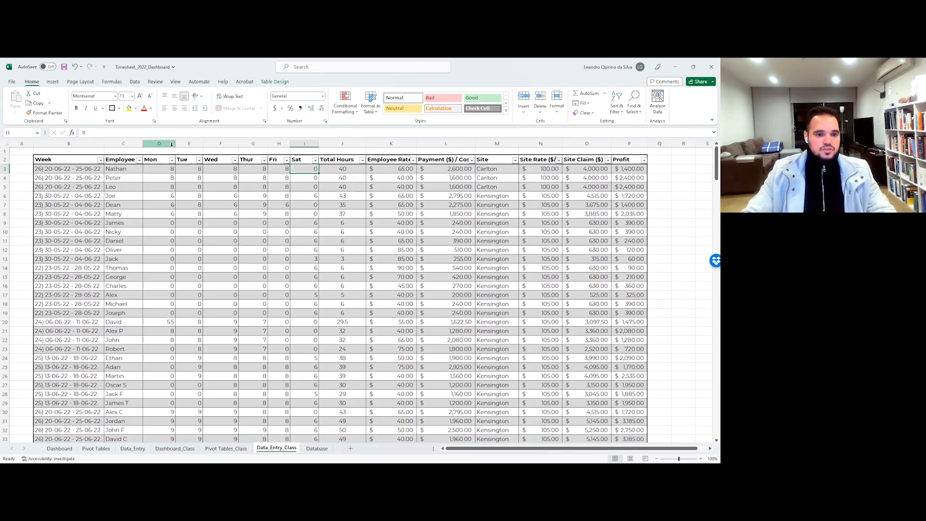
Step: Auto-fit the widths of the six weekday columns and the Total Hours column
{"action": "double_click", "coordinate": [175, 144]}
{"action": "double_click", "coordinate": [191, 144]}
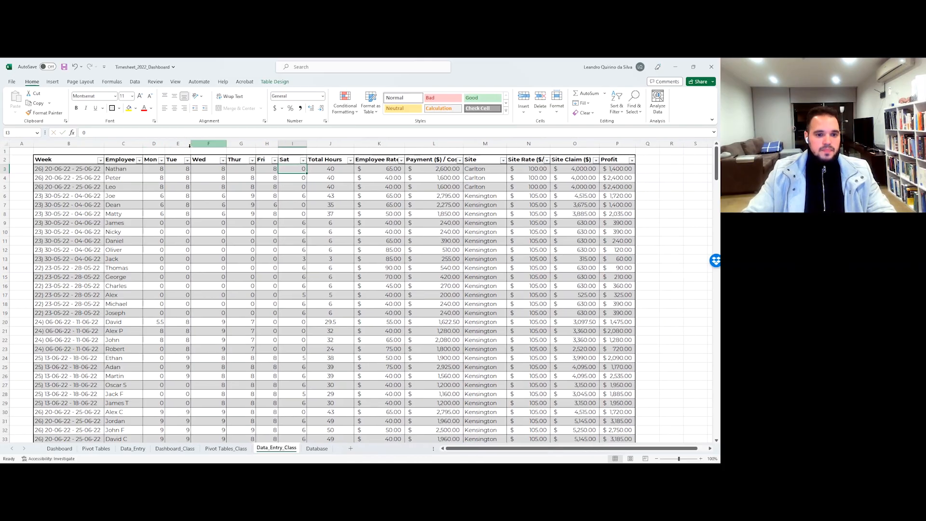
{"action": "double_click", "coordinate": [227, 144]}
{"action": "double_click", "coordinate": [243, 144]}
{"action": "double_click", "coordinate": [259, 144]}
{"action": "double_click", "coordinate": [282, 145]}
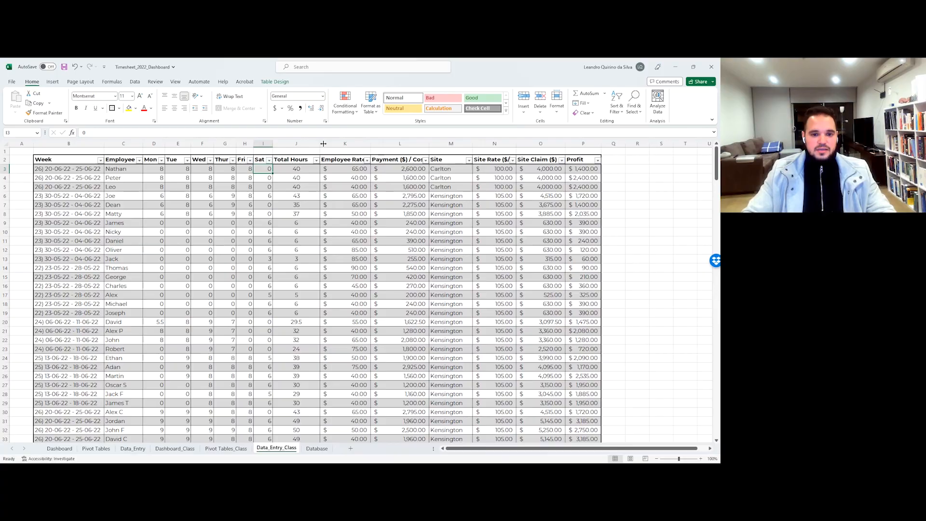
{"action": "double_click", "coordinate": [321, 140]}
Step: Wrap the Total Hours heading onto two lines by narrowing its column and auto-fitting the header row's height
{"action": "left_click", "coordinate": [290, 161]}
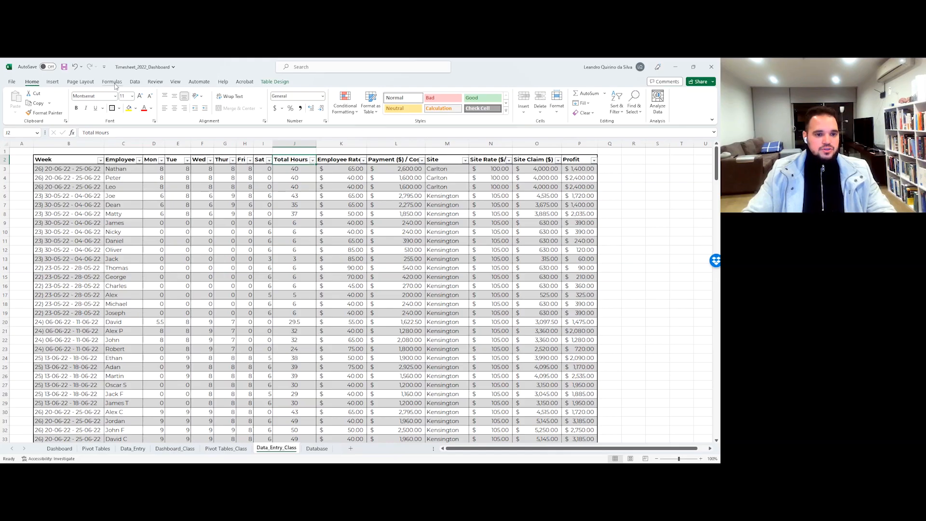
{"action": "left_click", "coordinate": [234, 97]}
{"action": "left_click_drag", "start_coordinate": [316, 143], "coordinate": [299, 141]}
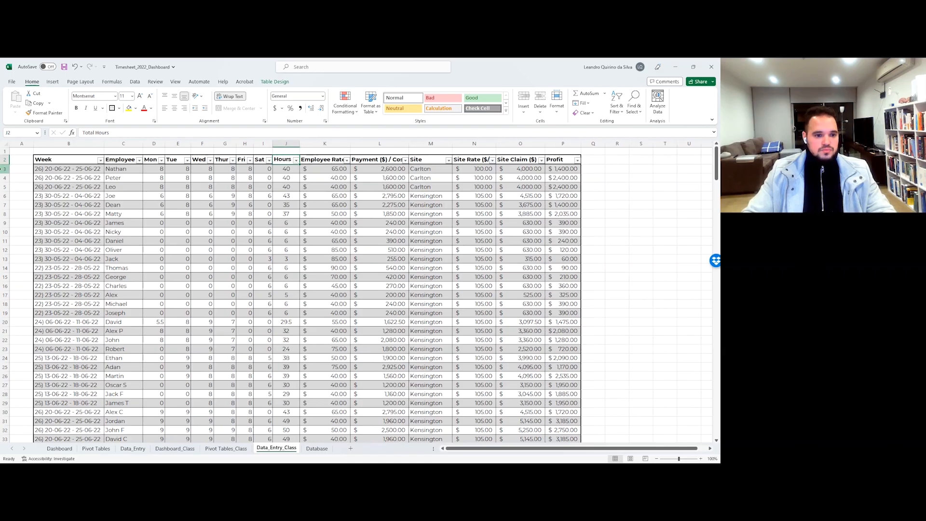
{"action": "double_click", "coordinate": [4, 164]}
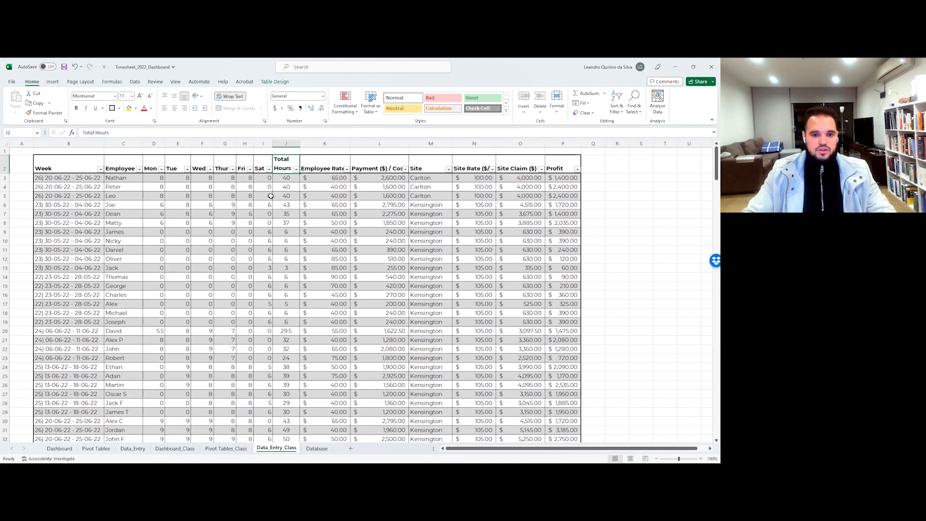
Step: Centre all the table headings from Week to Profit horizontally and vertically
{"action": "left_click_drag", "start_coordinate": [54, 168], "coordinate": [565, 168]}
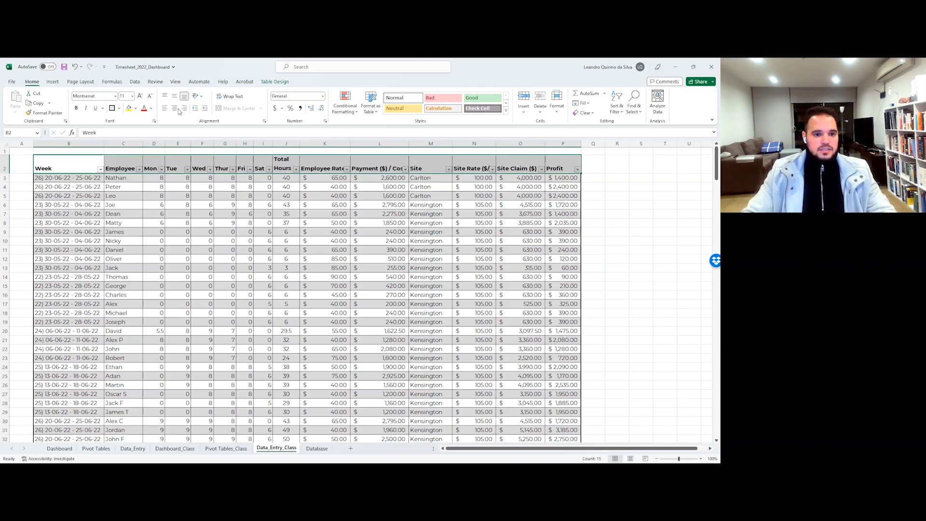
{"action": "left_click", "coordinate": [174, 108]}
{"action": "left_click", "coordinate": [176, 97]}
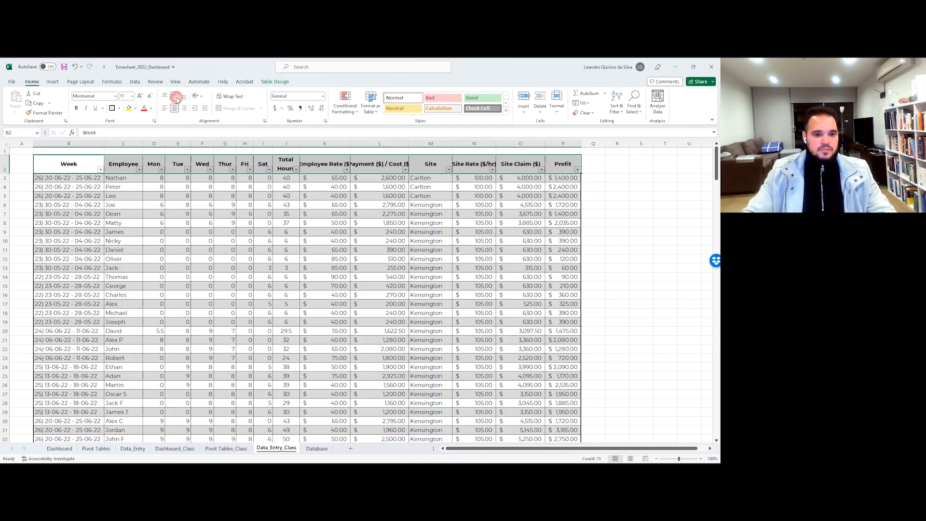
Step: Wrap the Employee Rate ($) and Payment ($) / Cost ($) headings onto two lines and narrow both columns
{"action": "left_click", "coordinate": [325, 164]}
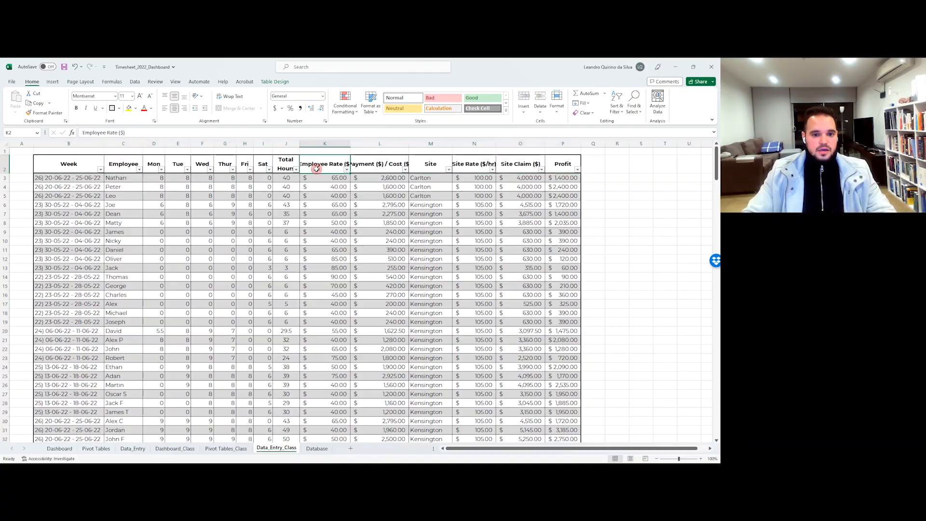
{"action": "left_click", "coordinate": [230, 96]}
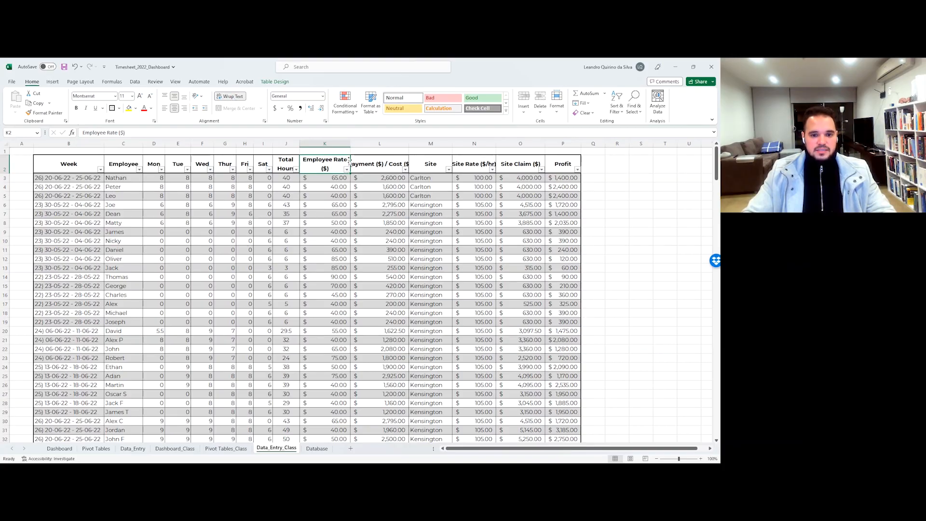
{"action": "left_click_drag", "start_coordinate": [351, 143], "coordinate": [336, 144]}
{"action": "left_click", "coordinate": [365, 165]}
{"action": "left_click", "coordinate": [233, 96]}
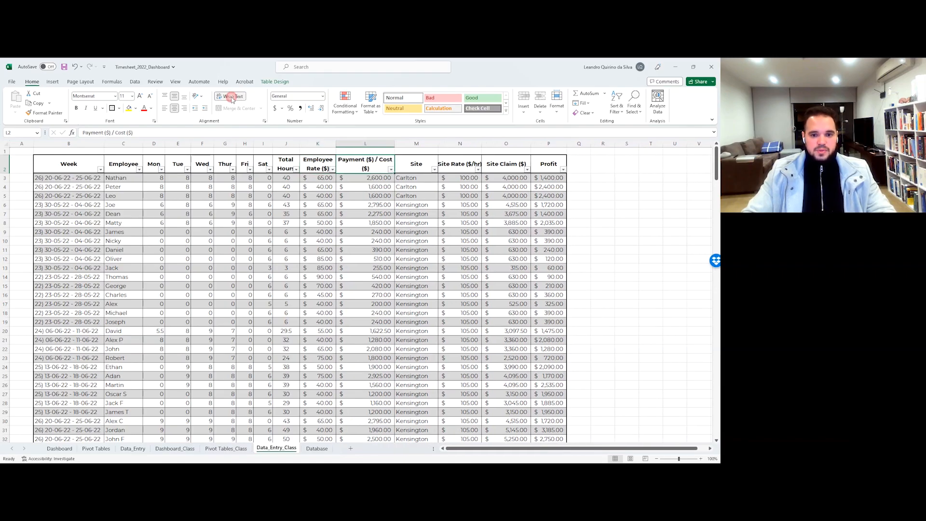
{"action": "left_click_drag", "start_coordinate": [395, 144], "coordinate": [378, 145]}
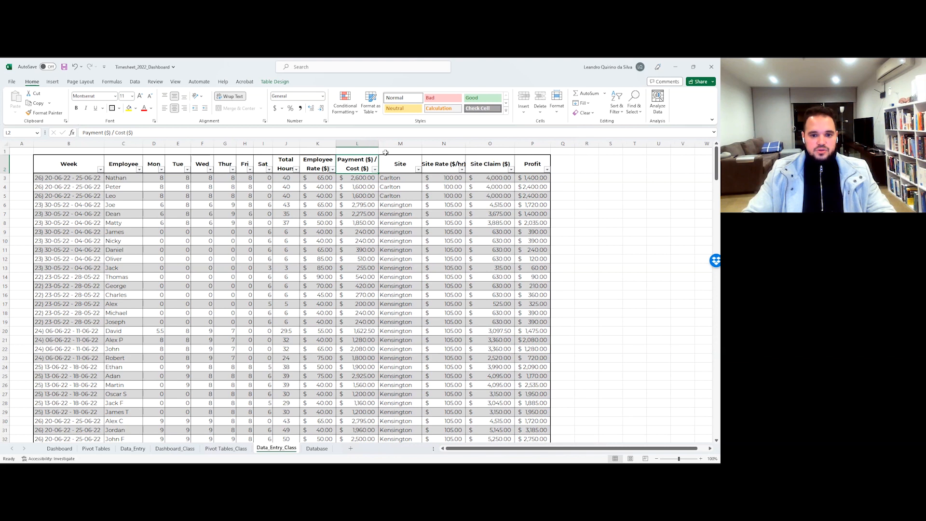
Step: Narrow the Site Rate ($/hr) column, wrap its heading onto two lines and save the workbook
{"action": "left_click", "coordinate": [401, 165]}
{"action": "left_click", "coordinate": [445, 166]}
{"action": "left_click_drag", "start_coordinate": [467, 145], "coordinate": [457, 145]}
{"action": "left_click", "coordinate": [238, 97]}
{"action": "left_click", "coordinate": [64, 67]}
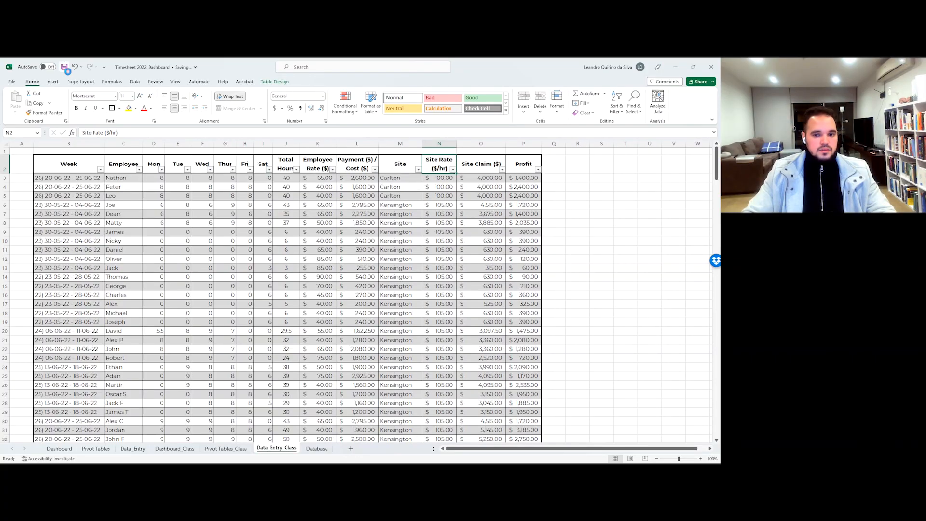
Step: Widen the Site Rate ($/hr) column until its heading fits on a single line
{"action": "left_click", "coordinate": [484, 170]}
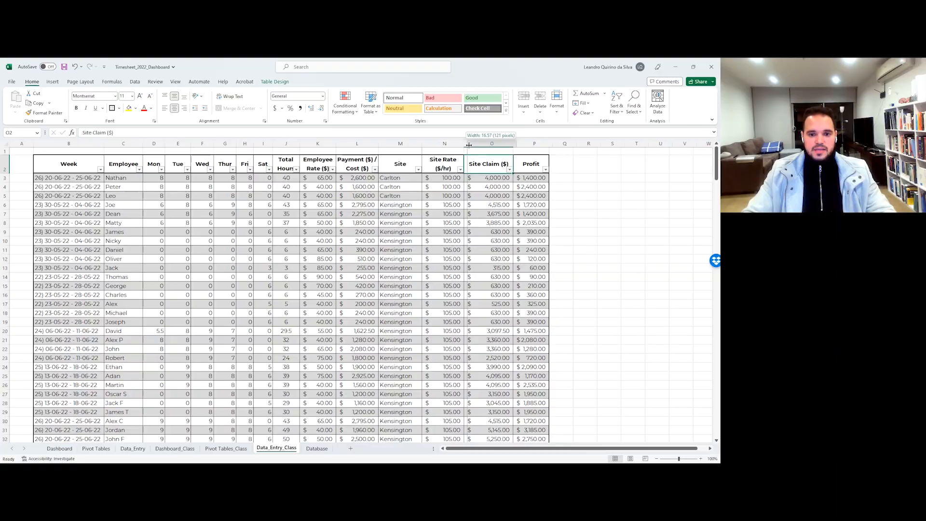
{"action": "left_click_drag", "start_coordinate": [455, 142], "coordinate": [472, 145]}
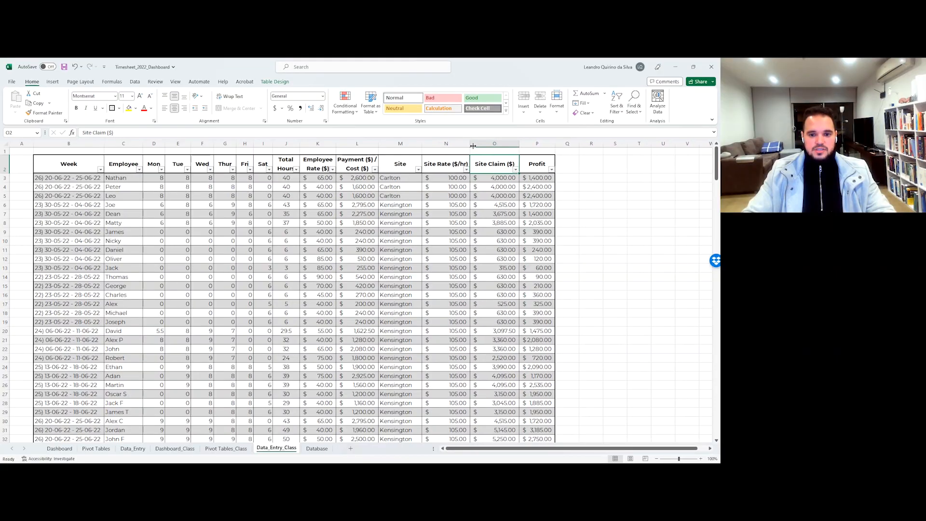
{"action": "left_click", "coordinate": [585, 171]}
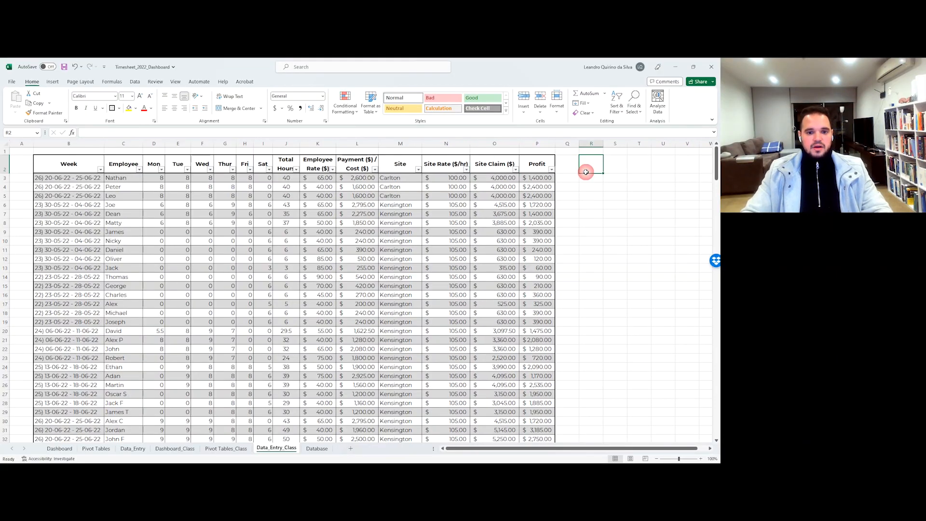
Step: Rename the Profit column heading as Profit ($) and save the workbook
{"action": "left_click", "coordinate": [537, 166]}
{"action": "left_click", "coordinate": [267, 131]}
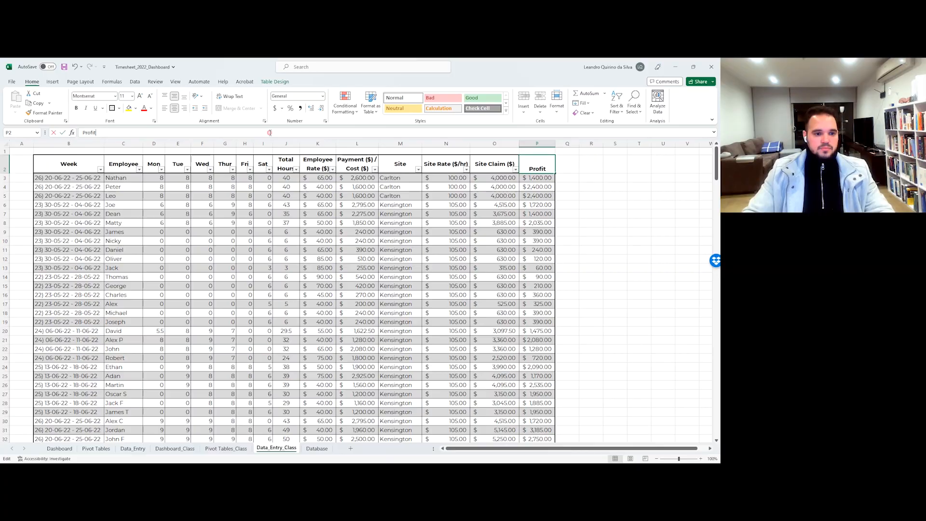
{"action": "type", "text": "($"}
{"action": "type", "text": ")"}
{"action": "key", "text": "Return"}
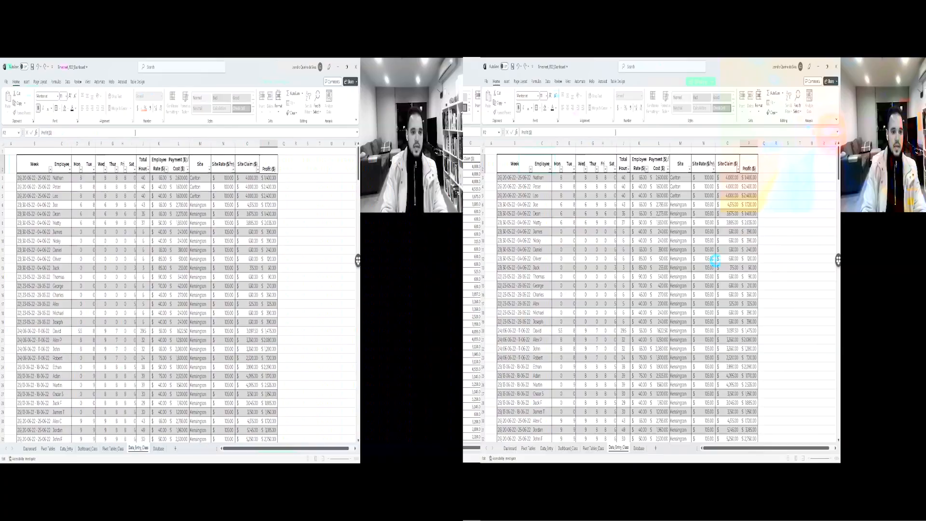
{"action": "left_click", "coordinate": [64, 67]}
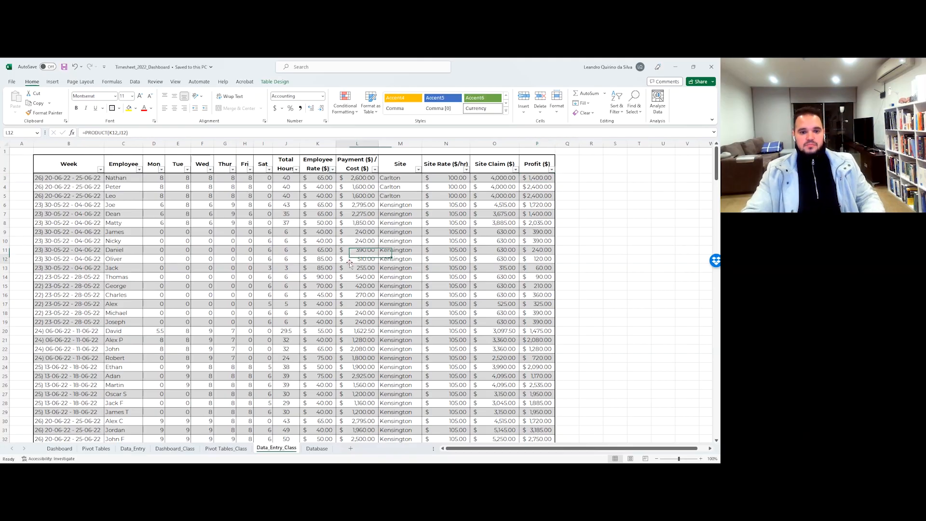
Step: Review the Data_Entry table's rows and look at the finished example on the Pivot Tables sheet
{"action": "left_click", "coordinate": [345, 260]}
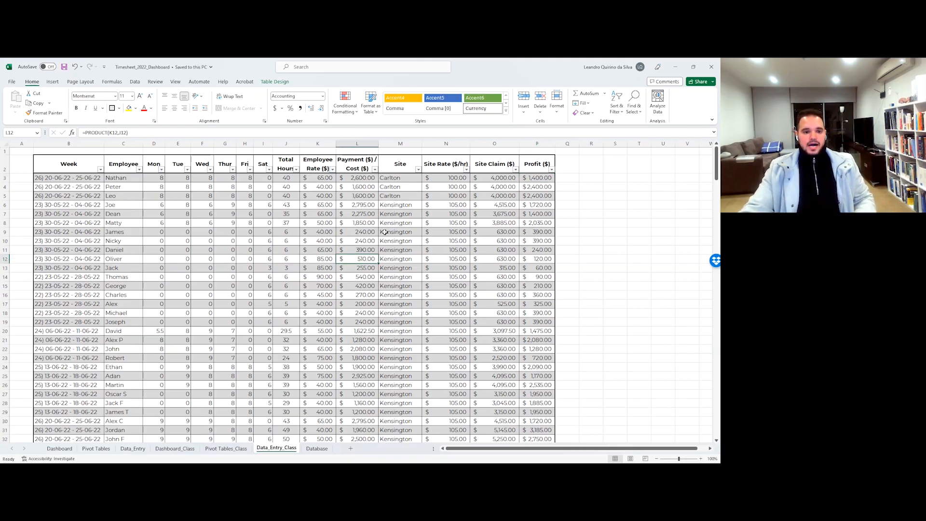
{"action": "scroll", "coordinate": [385, 232], "scroll_direction": "down", "scroll_amount": 20}
{"action": "scroll", "coordinate": [392, 249], "scroll_direction": "down", "scroll_amount": 20}
{"action": "scroll", "coordinate": [369, 193], "scroll_direction": "up", "scroll_amount": 20}
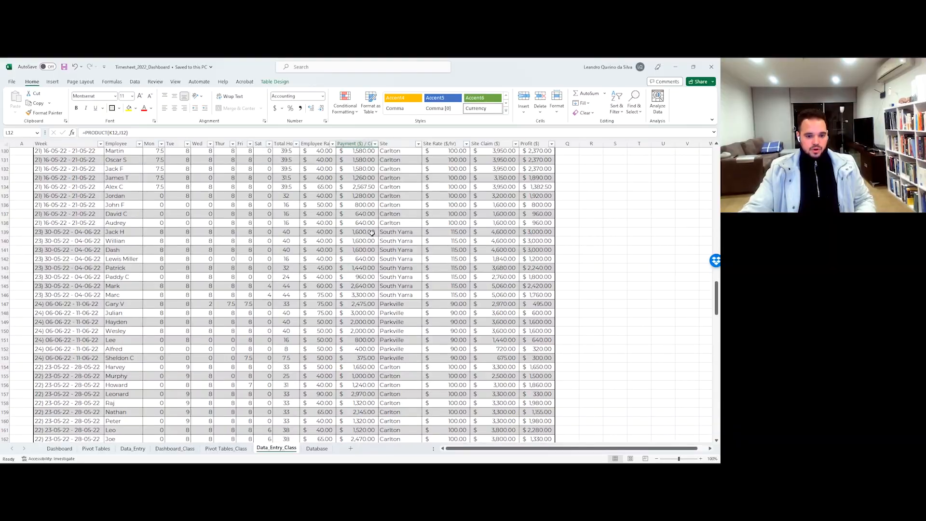
{"action": "left_click", "coordinate": [96, 448]}
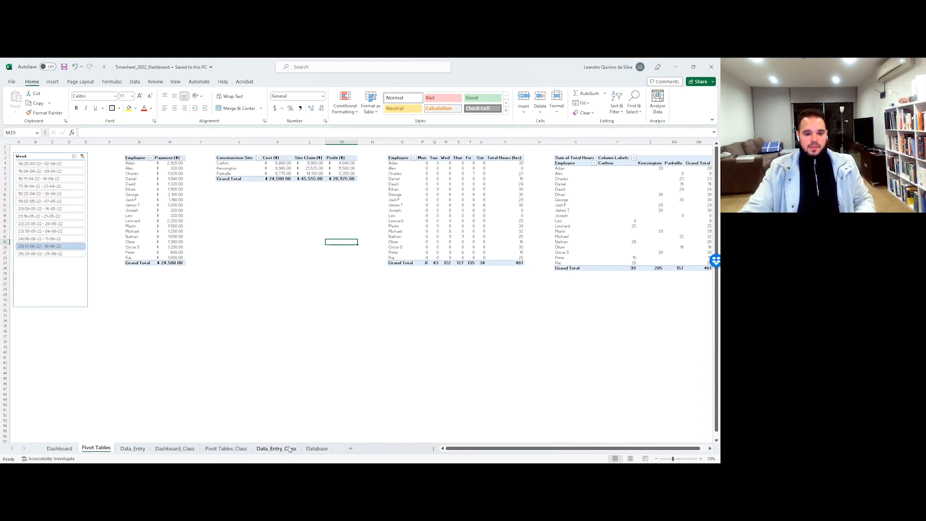
{"action": "left_click", "coordinate": [289, 449]}
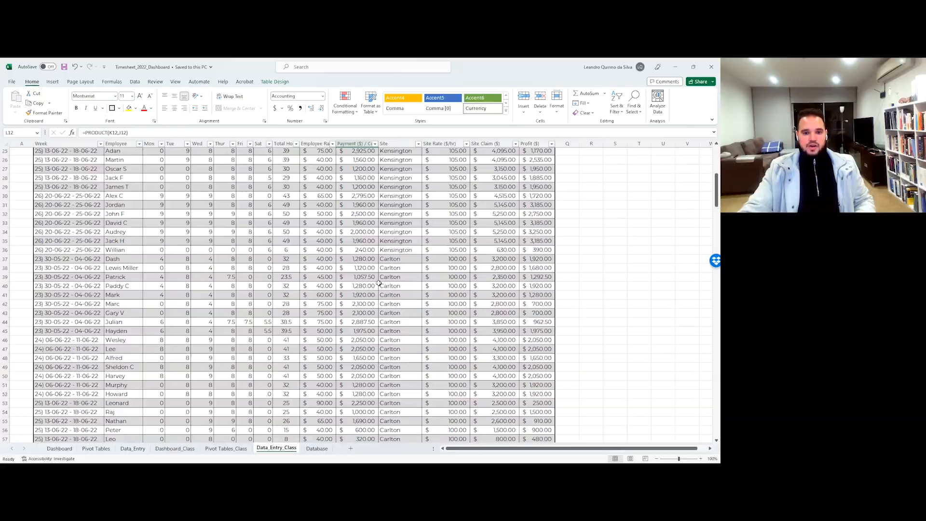
{"action": "scroll", "coordinate": [393, 212], "scroll_direction": "up", "scroll_amount": 10}
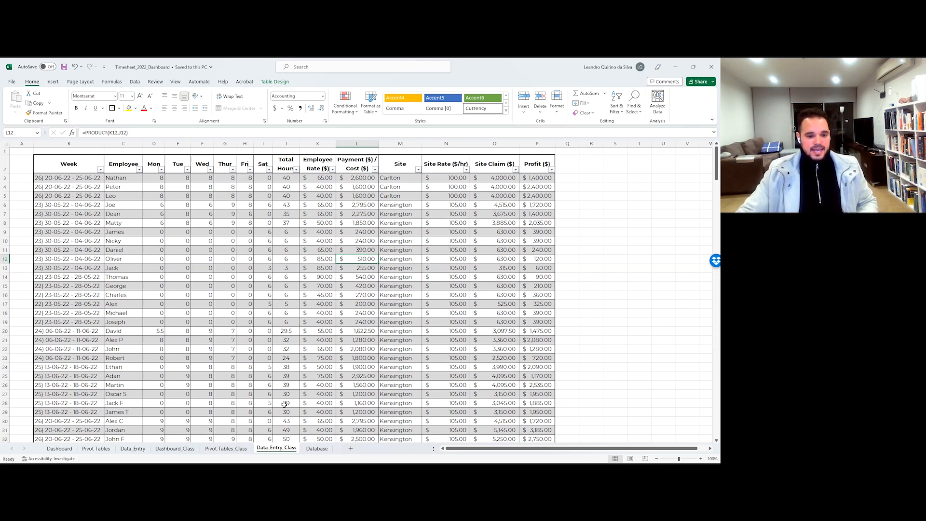
Step: Examine how the example pivot tables respond to different weeks in the Week slicer, ending on 22) 23-05-22 - 28-05-22
{"action": "left_click", "coordinate": [214, 450]}
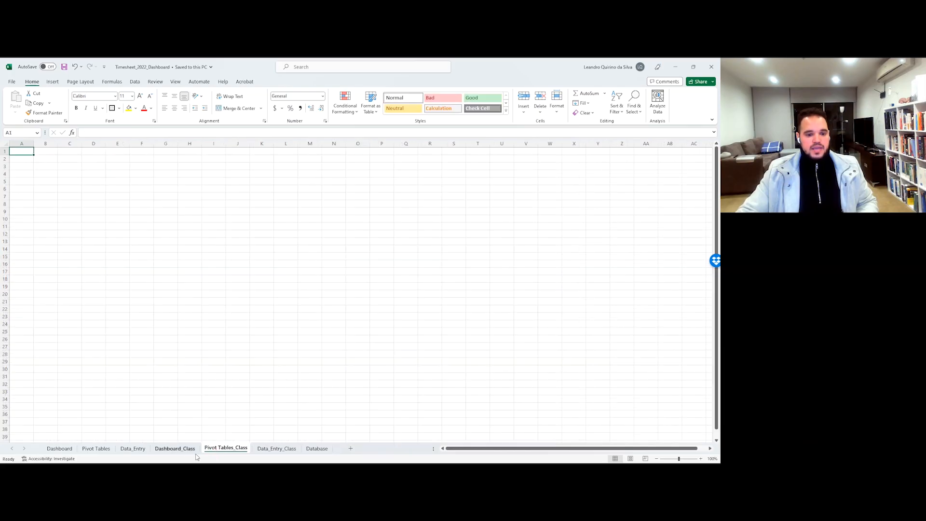
{"action": "left_click", "coordinate": [99, 449]}
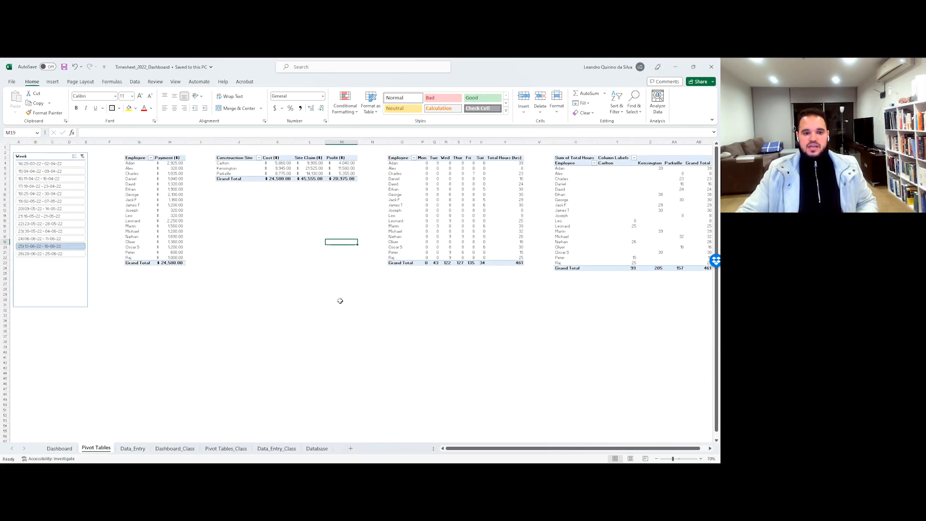
{"action": "left_click", "coordinate": [39, 179]}
{"action": "left_click", "coordinate": [48, 195]}
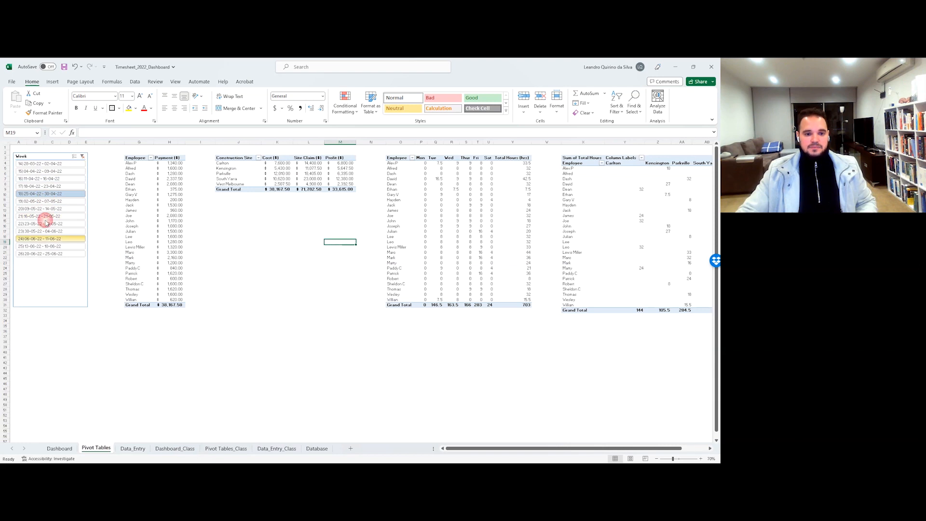
{"action": "left_click", "coordinate": [54, 233]}
{"action": "left_click", "coordinate": [52, 225]}
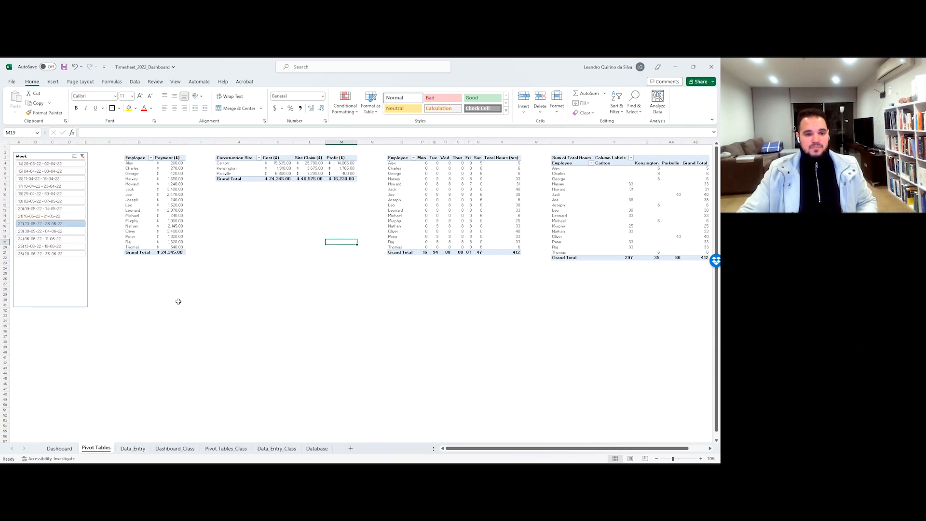
Step: Return to the Data_Entry_Class sheet and select a cell inside the Data_Entry table
{"action": "left_click", "coordinate": [175, 448]}
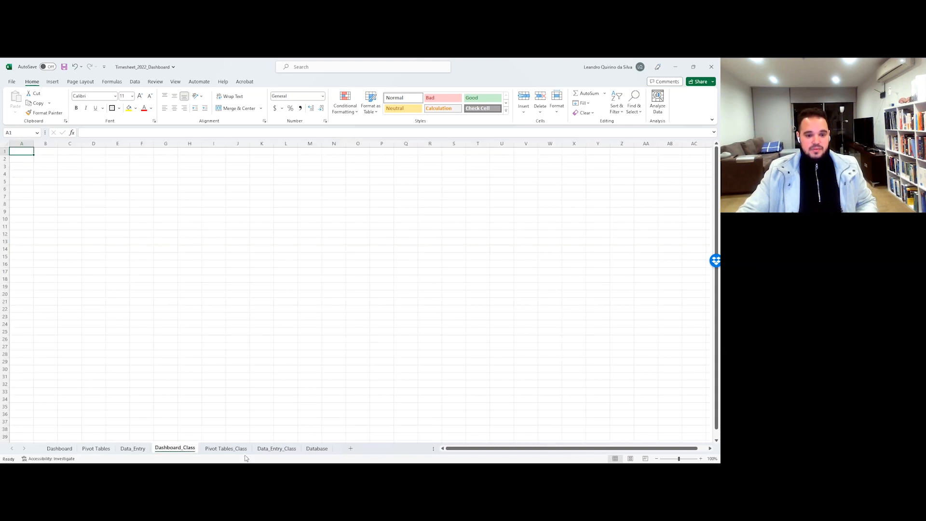
{"action": "left_click", "coordinate": [276, 448]}
{"action": "left_click", "coordinate": [313, 322]}
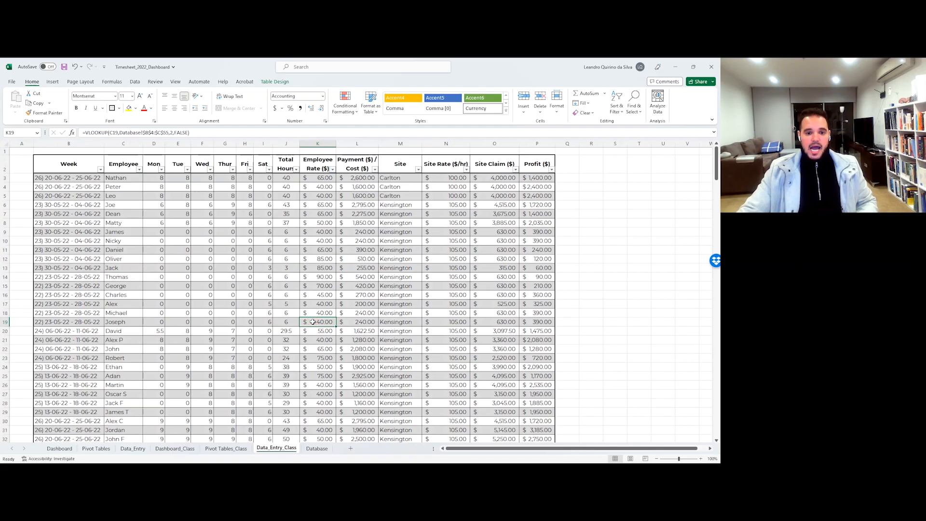